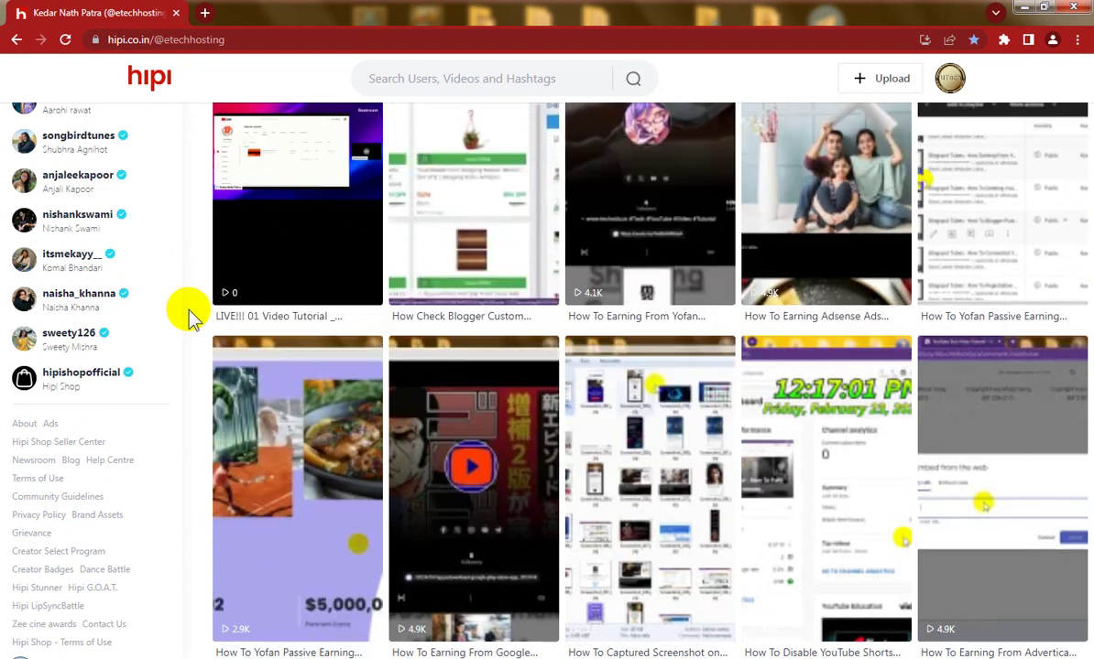
pyautogui.scroll(-2, 189, 316)
pyautogui.scroll(7, 189, 316)
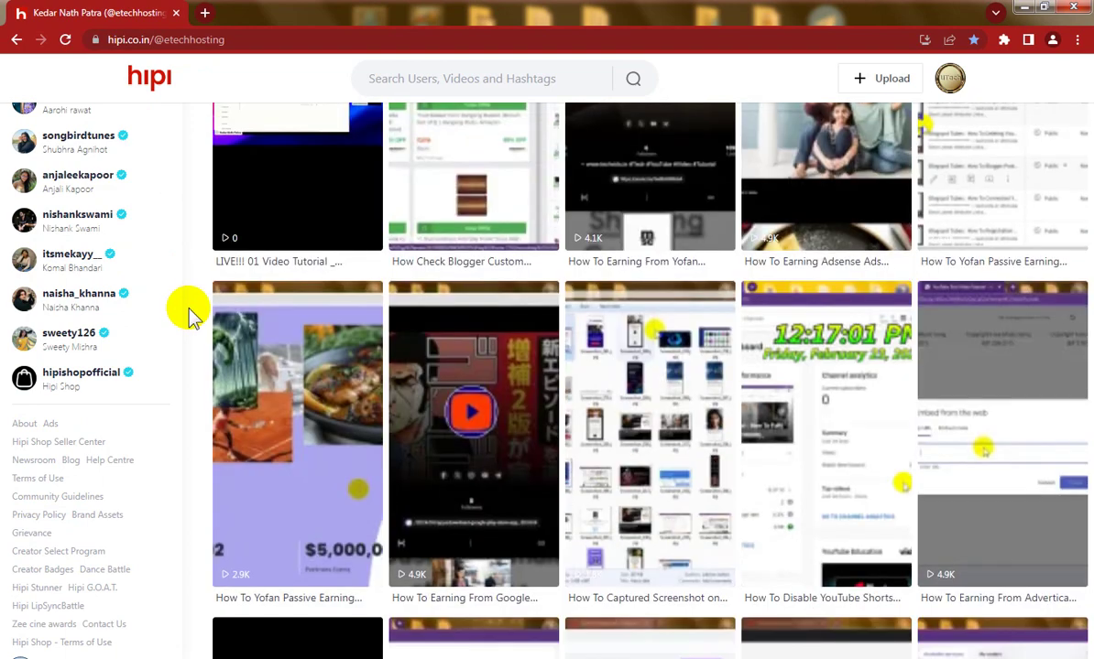
pyautogui.scroll(2, 190, 316)
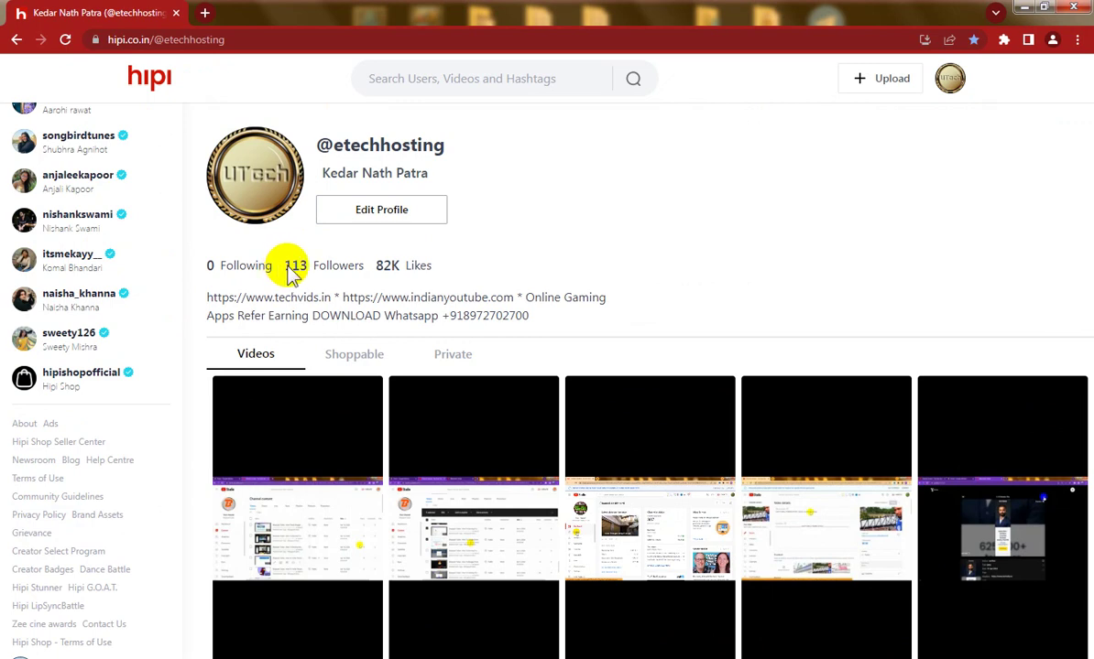
pyautogui.click(362, 267)
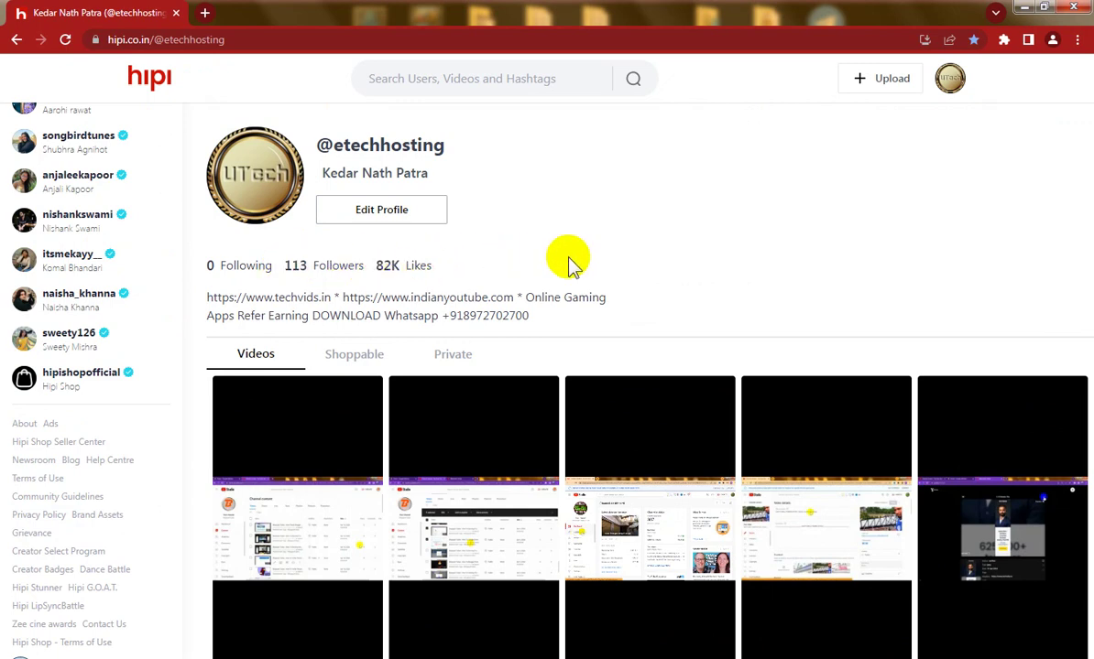
# Start a new video upload and browse to "New folder" inside "Use and Del" for the source file.
pyautogui.click(893, 80)
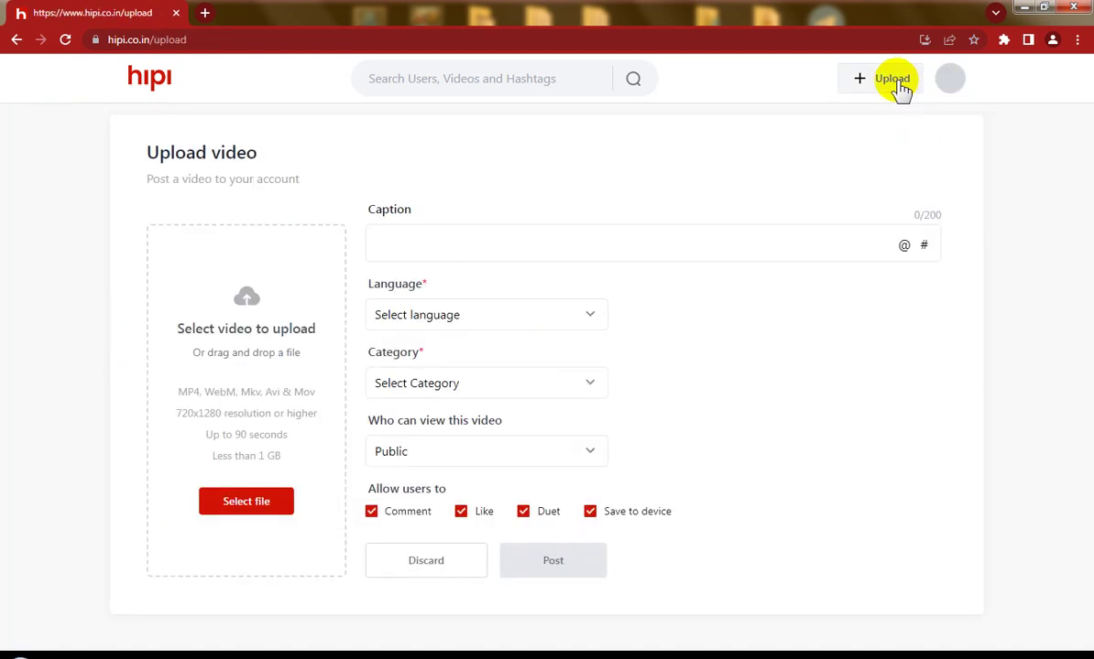
pyautogui.click(261, 504)
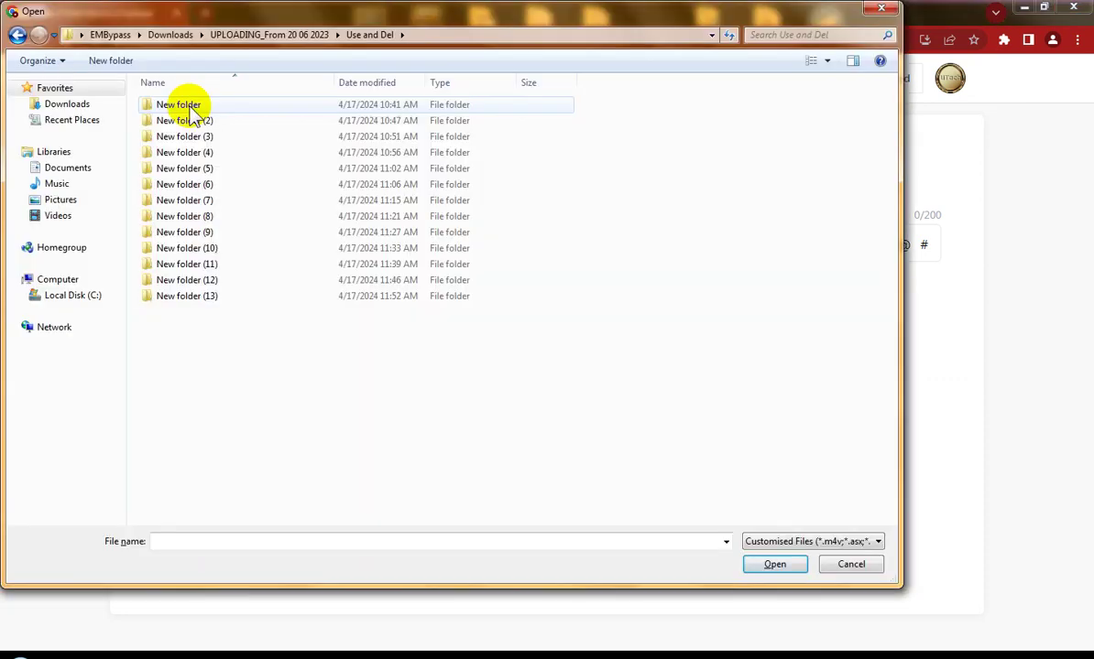
pyautogui.doubleClick(184, 104)
# Copy the name of the video "Google Ads Show Earning {Exblog.jp Config Basic Menu Settings}.wmv" without its extension and choose that file for upload.
pyautogui.click(192, 111)
pyautogui.rightClick(193, 110)
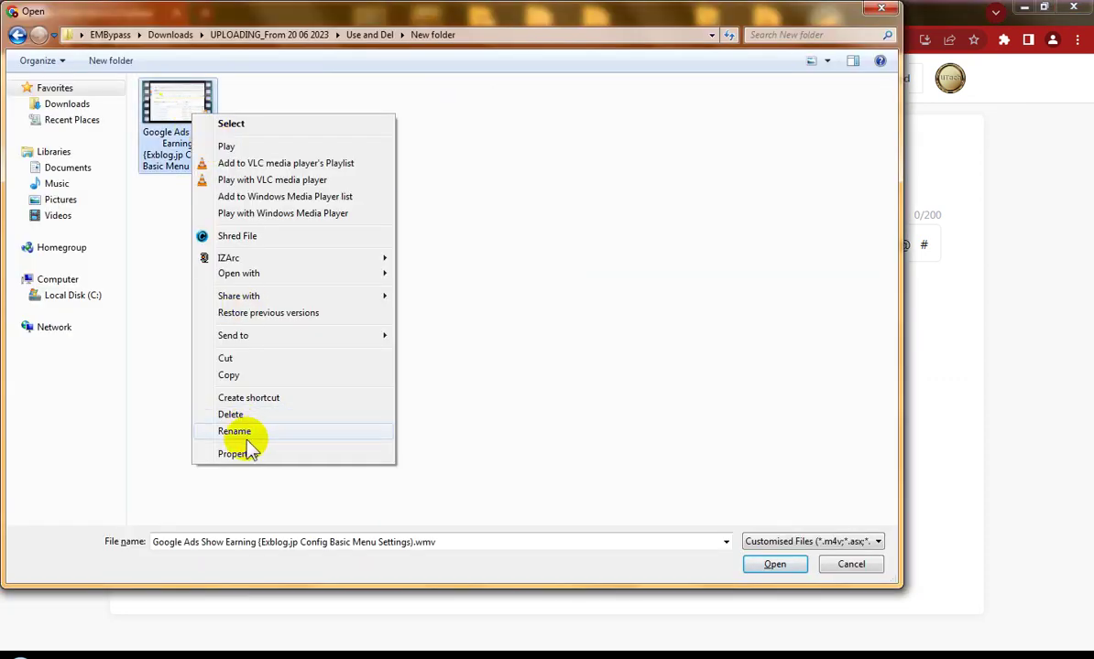
pyautogui.click(249, 440)
pyautogui.rightClick(176, 149)
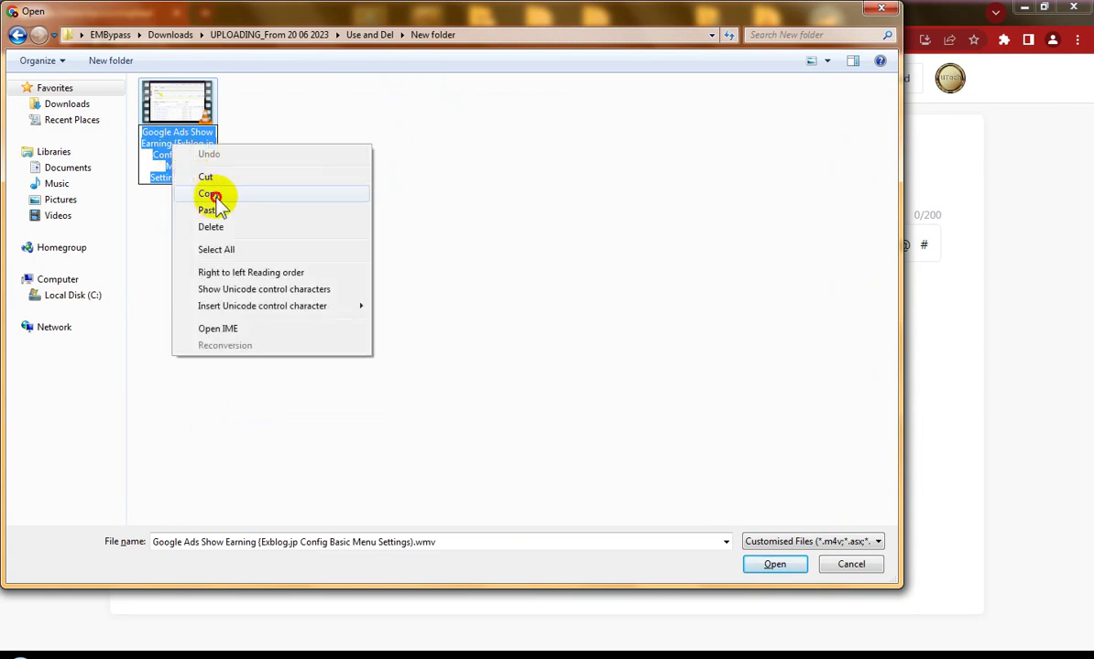
pyautogui.click(210, 195)
pyautogui.click(263, 175)
pyautogui.doubleClick(203, 112)
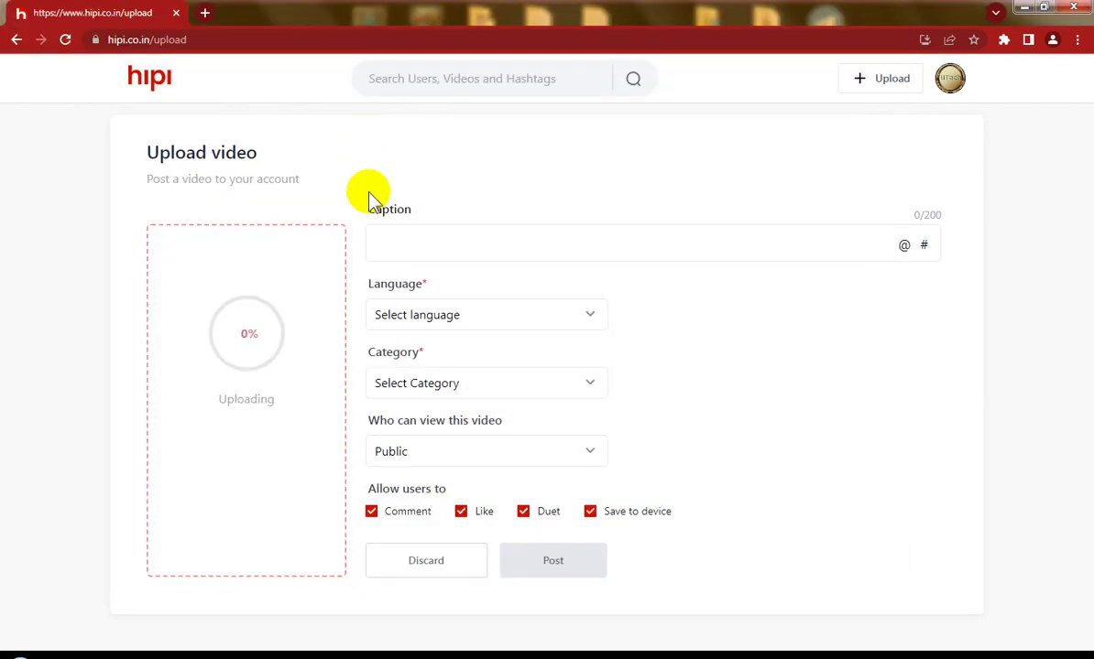
# Paste the copied title "Google Ads Show Earning {Exblog.jp Config Basic Menu Settings}" as the caption and set the language to English.
pyautogui.click(463, 241)
pyautogui.hotkey('ctrl', 'v')
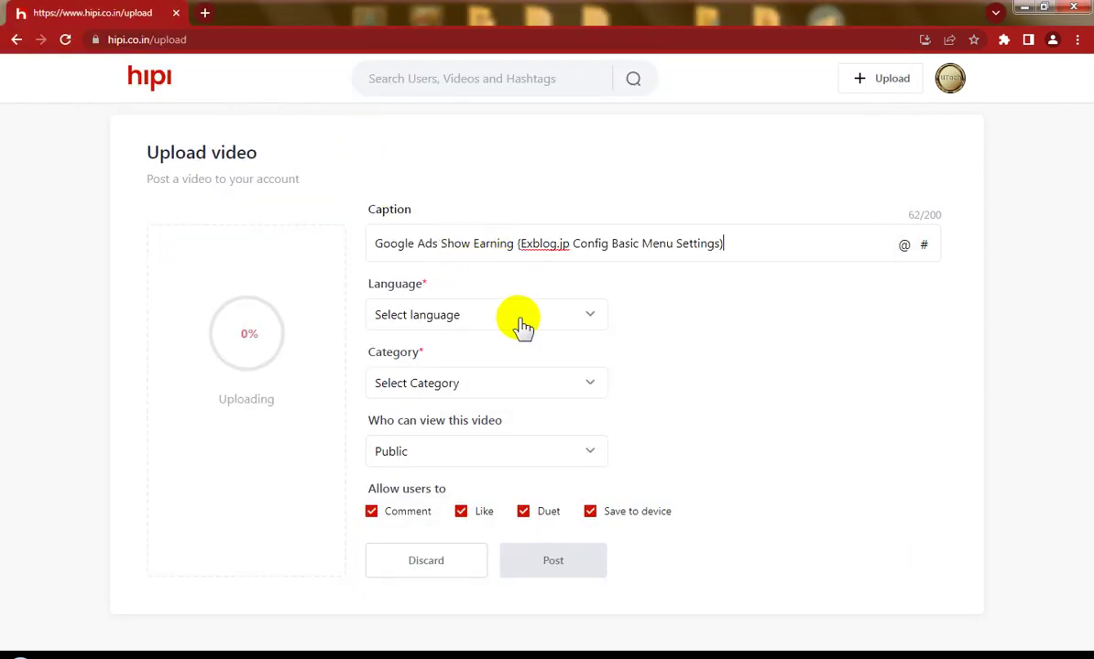
pyautogui.click(507, 322)
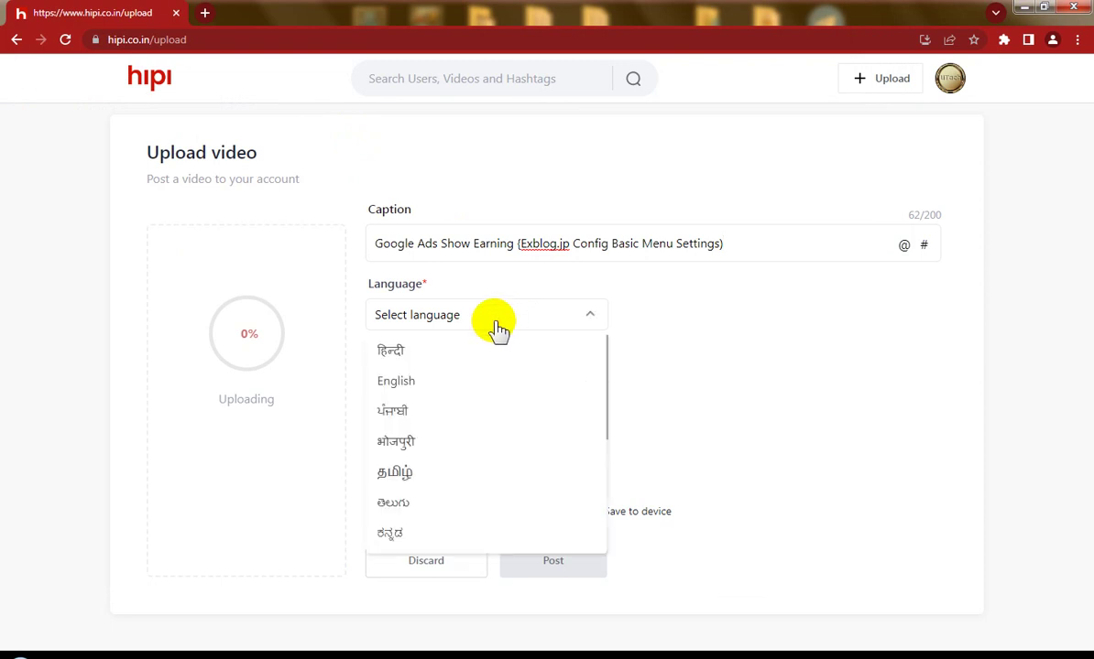
pyautogui.click(419, 383)
# Set the video's category to "Education, career and knowledge".
pyautogui.click(477, 383)
pyautogui.scroll(-6, 517, 495)
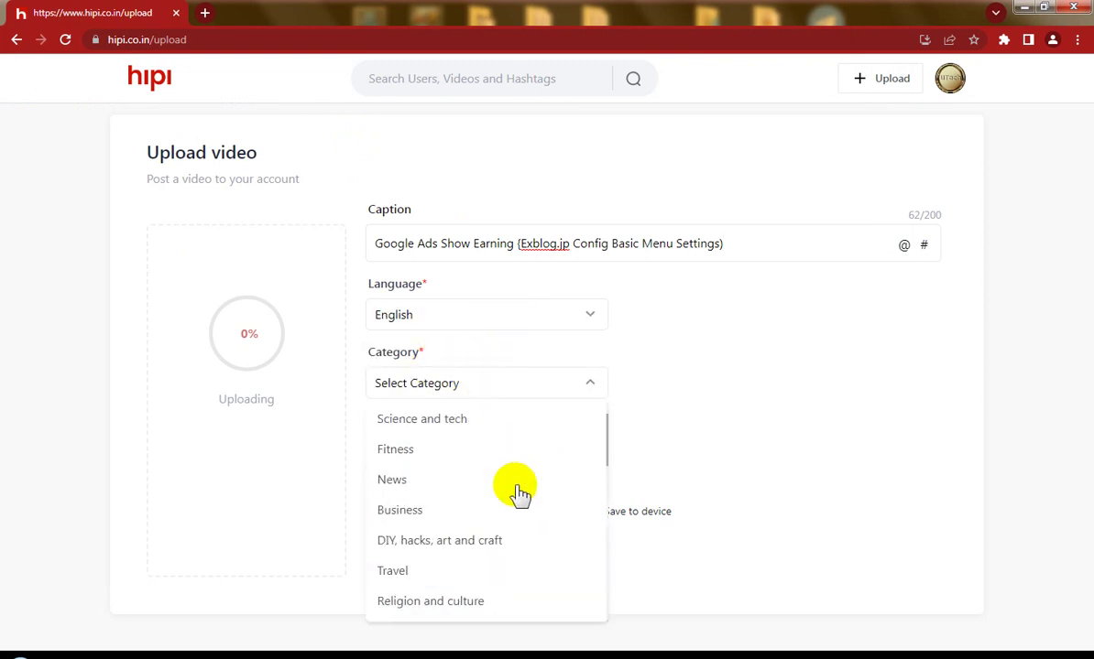
pyautogui.click(508, 586)
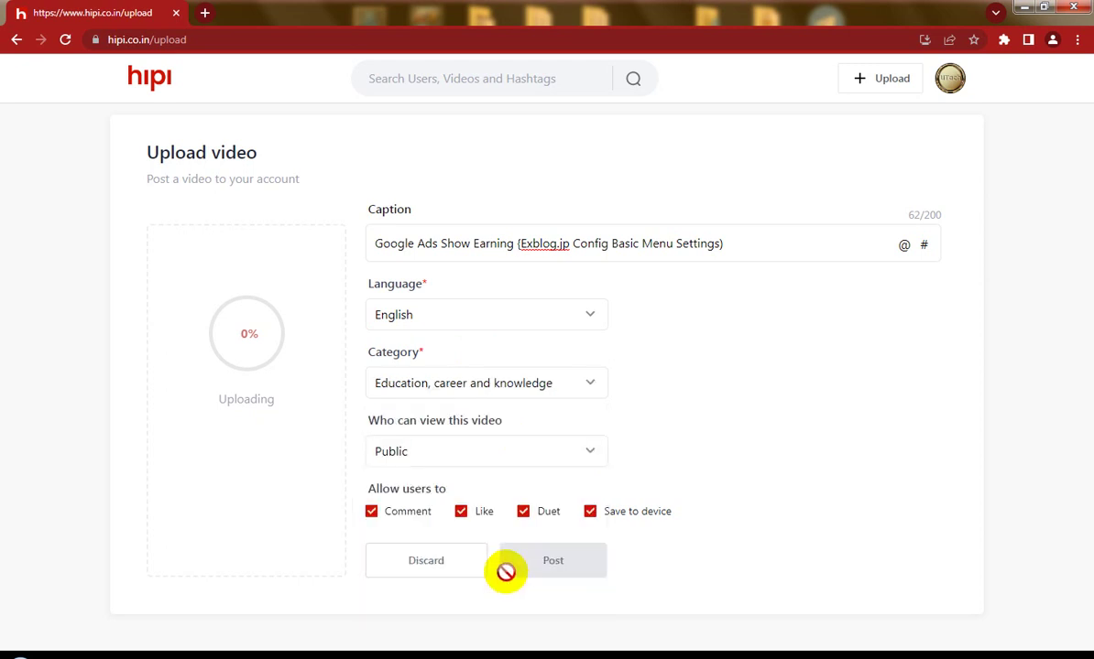
# Disallow Comment, Duet and Save to device for the Exblog.jp menu settings video and post it once uploaded.
pyautogui.click(402, 515)
pyautogui.click(523, 513)
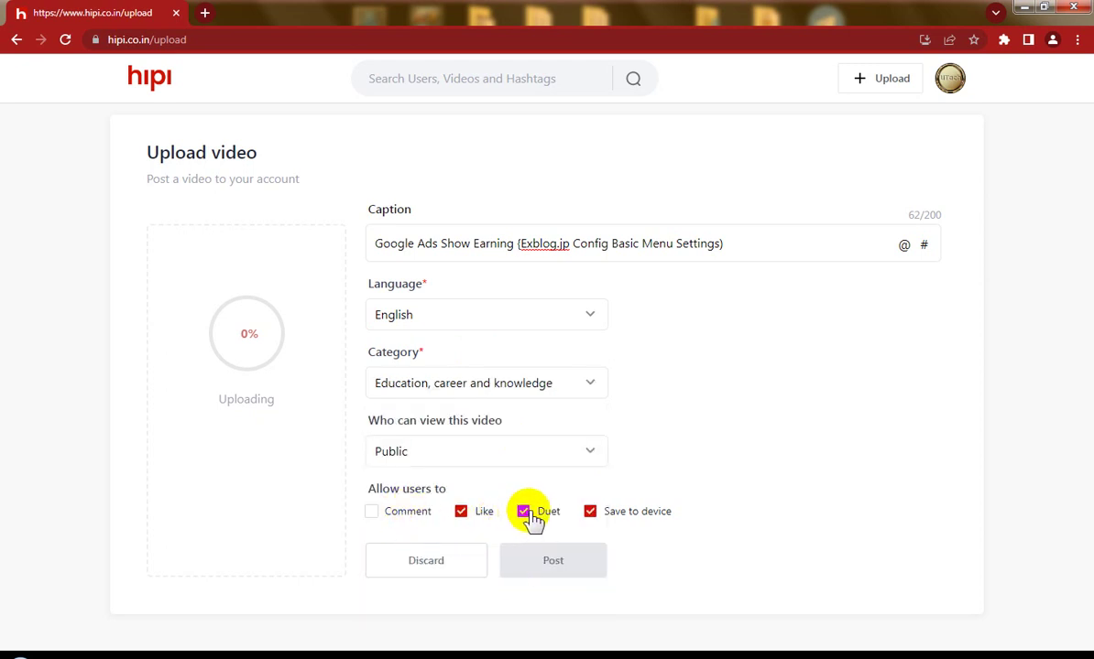
pyautogui.click(614, 515)
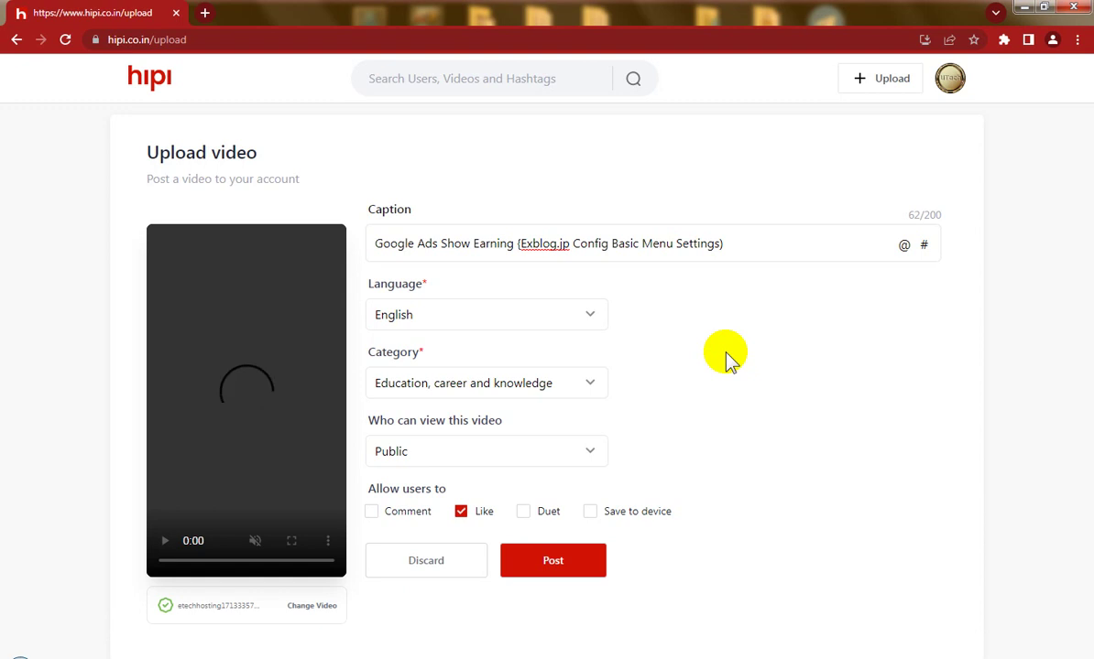
pyautogui.click(578, 566)
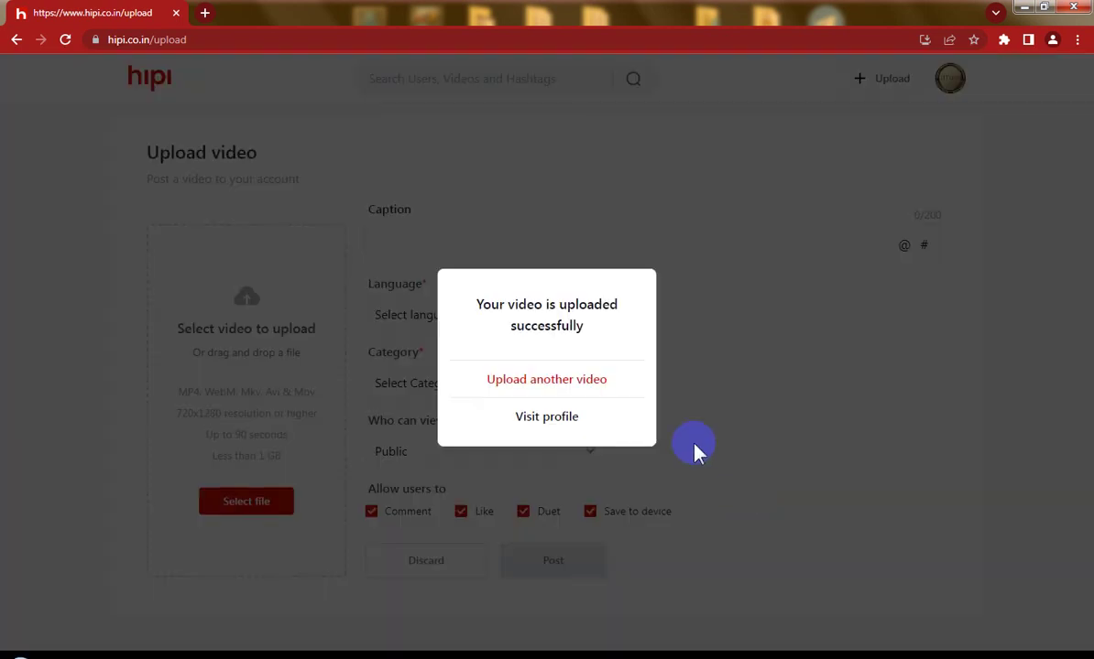
# Begin another video upload and browse to "New folder (2)" inside "Use and Del".
pyautogui.click(528, 386)
pyautogui.click(267, 501)
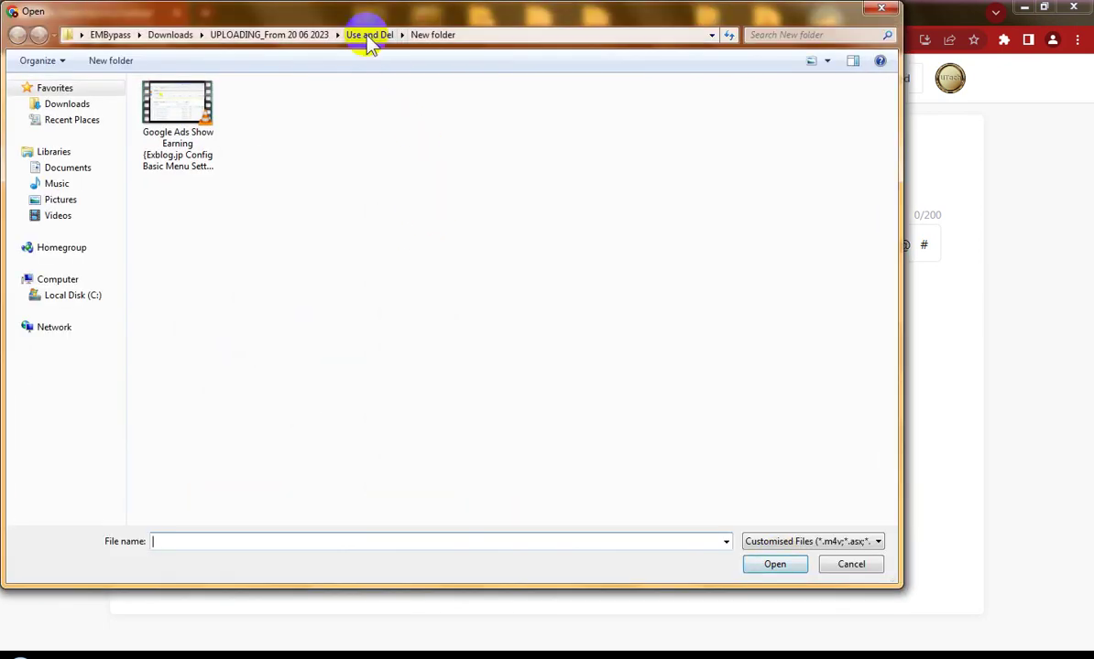
pyautogui.click(369, 37)
pyautogui.doubleClick(210, 120)
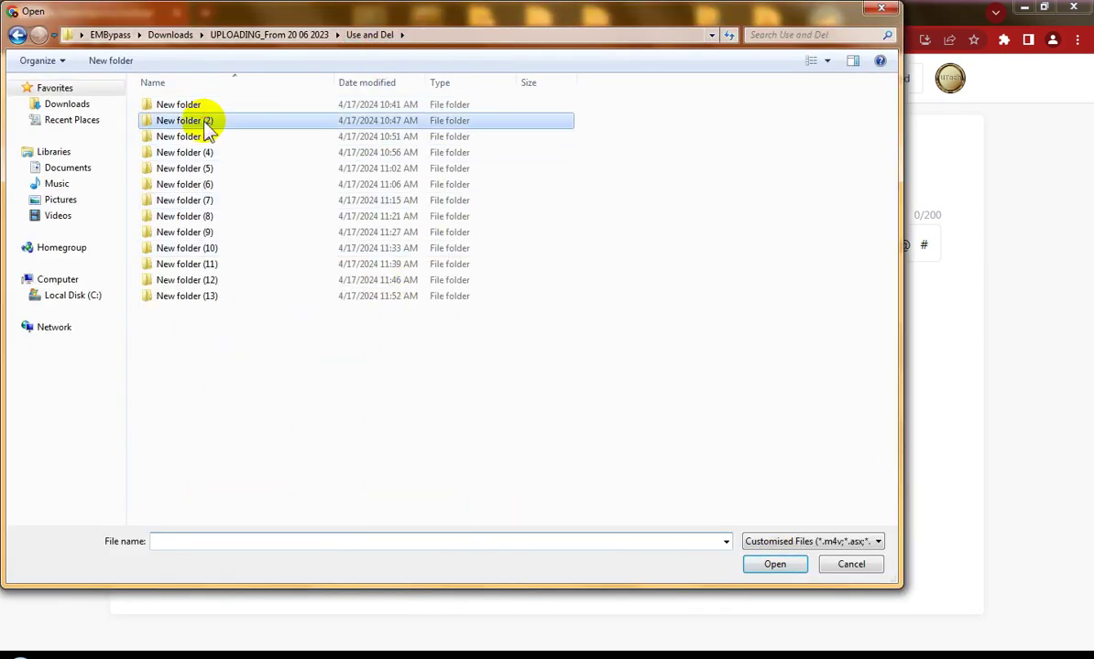
# Copy the name of "Google Adsense Ads Earning {YouTube Video Link Post Share To exblog.jp Site}.wmv" without its extension and choose that file for upload.
pyautogui.click(188, 110)
pyautogui.rightClick(183, 109)
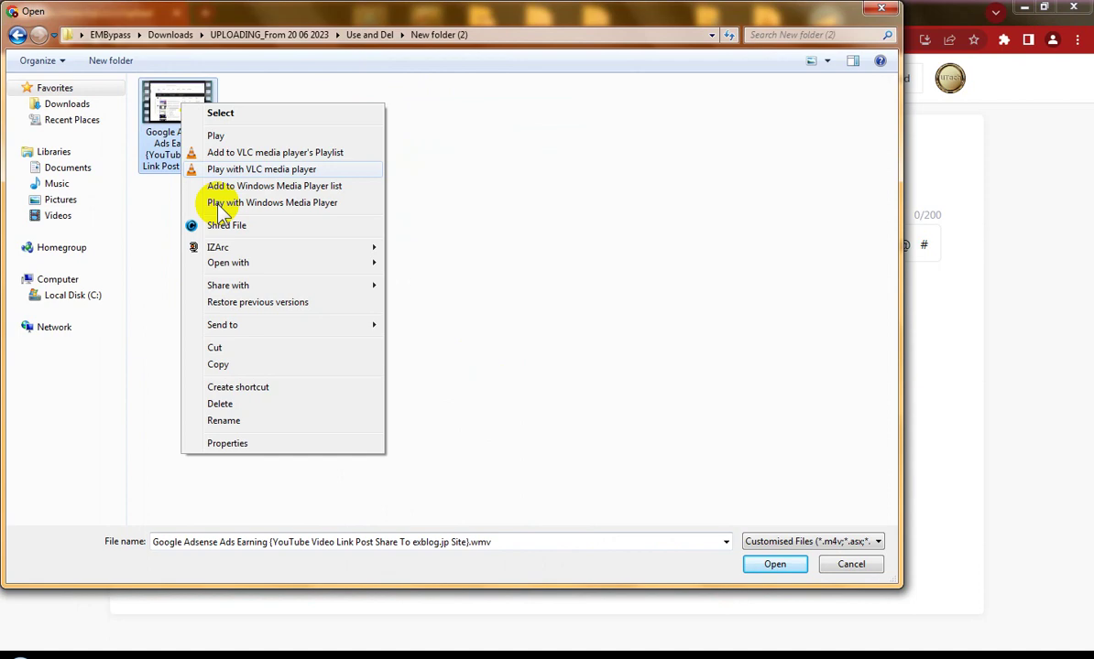
pyautogui.click(239, 422)
pyautogui.rightClick(172, 143)
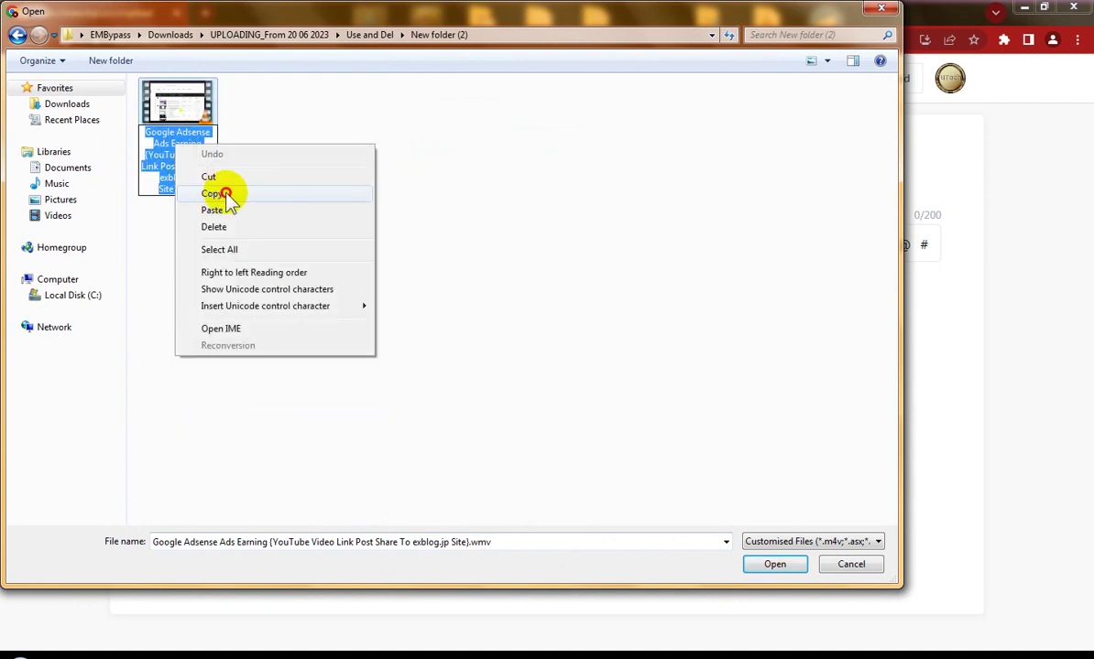
pyautogui.click(210, 190)
pyautogui.press('Escape')
pyautogui.press('Escape')
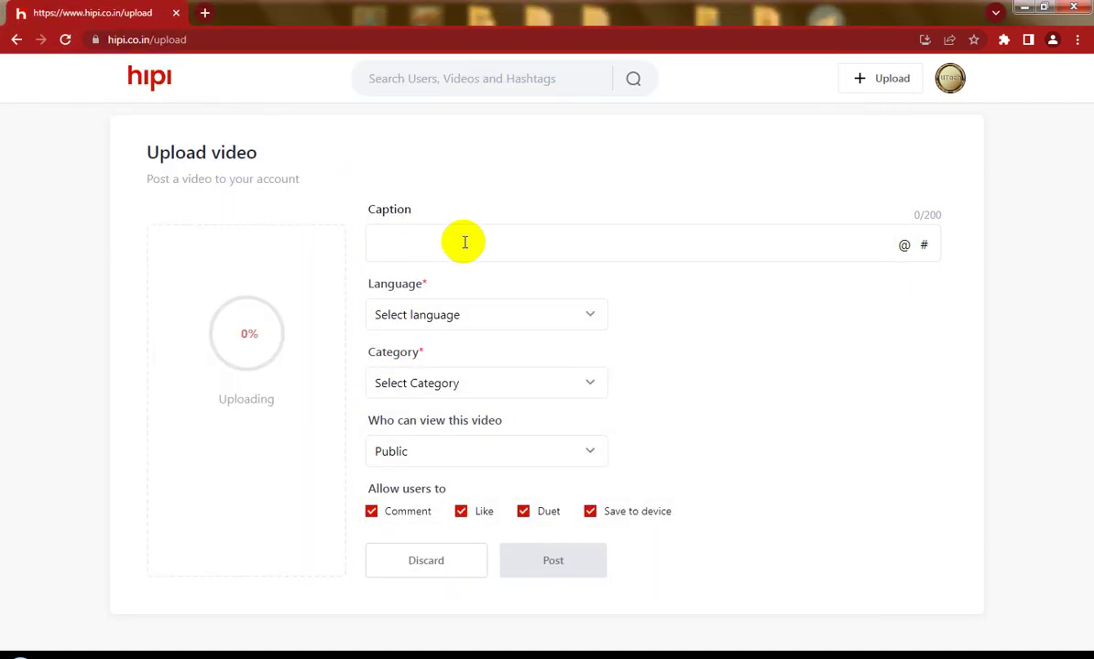
# Paste "Google Adsense Ads Earning {YouTube Video Link Post Share To exblog.jp Site}" as the caption and set the language to English.
pyautogui.click(464, 242)
pyautogui.hotkey('ctrl', 'v')
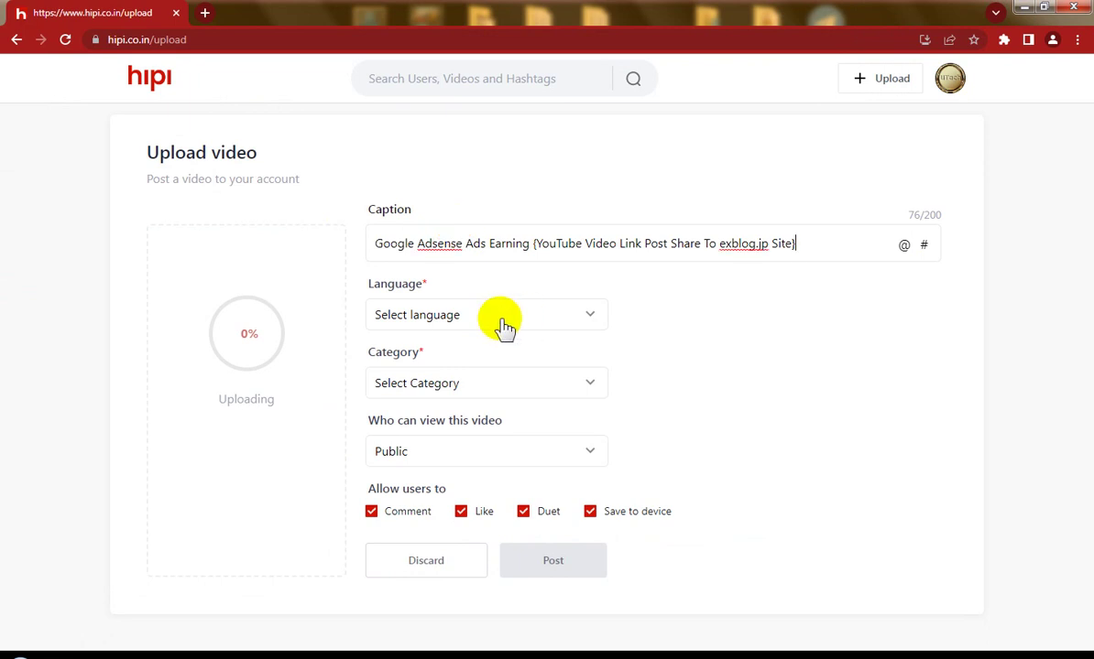
pyautogui.click(476, 313)
pyautogui.click(399, 383)
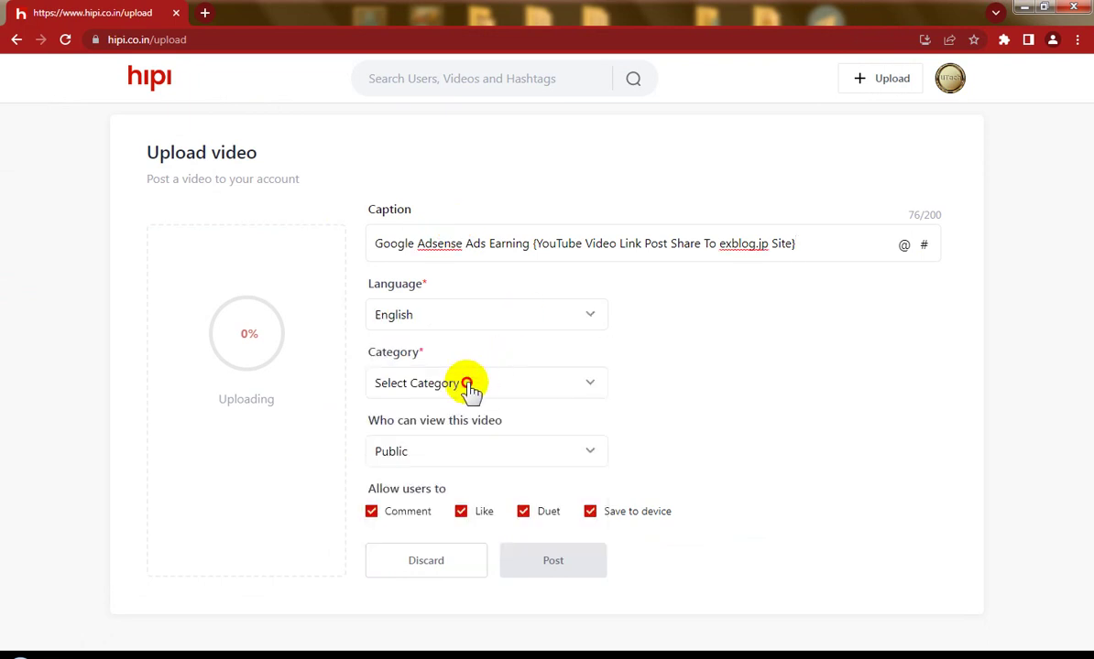
# Assign the second video to the "Education, career and knowledge" category.
pyautogui.click(471, 389)
pyautogui.scroll(-3, 494, 476)
pyautogui.scroll(-5, 502, 493)
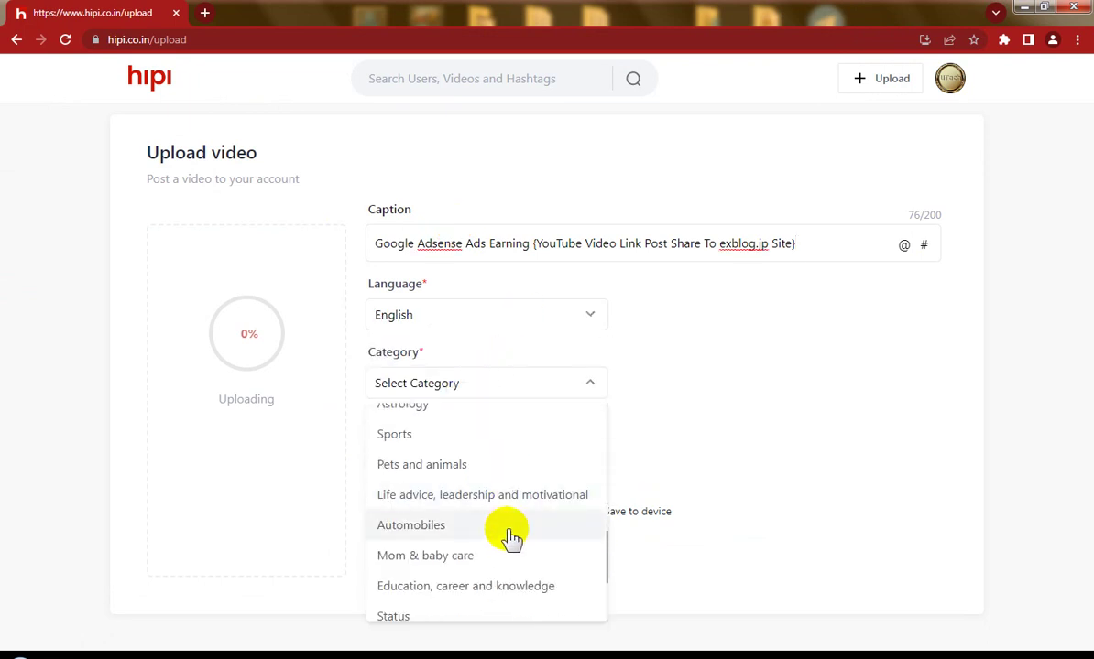
pyautogui.click(491, 586)
# Turn off Comment, Duet and Save to device for the second video and post it once uploaded.
pyautogui.click(376, 511)
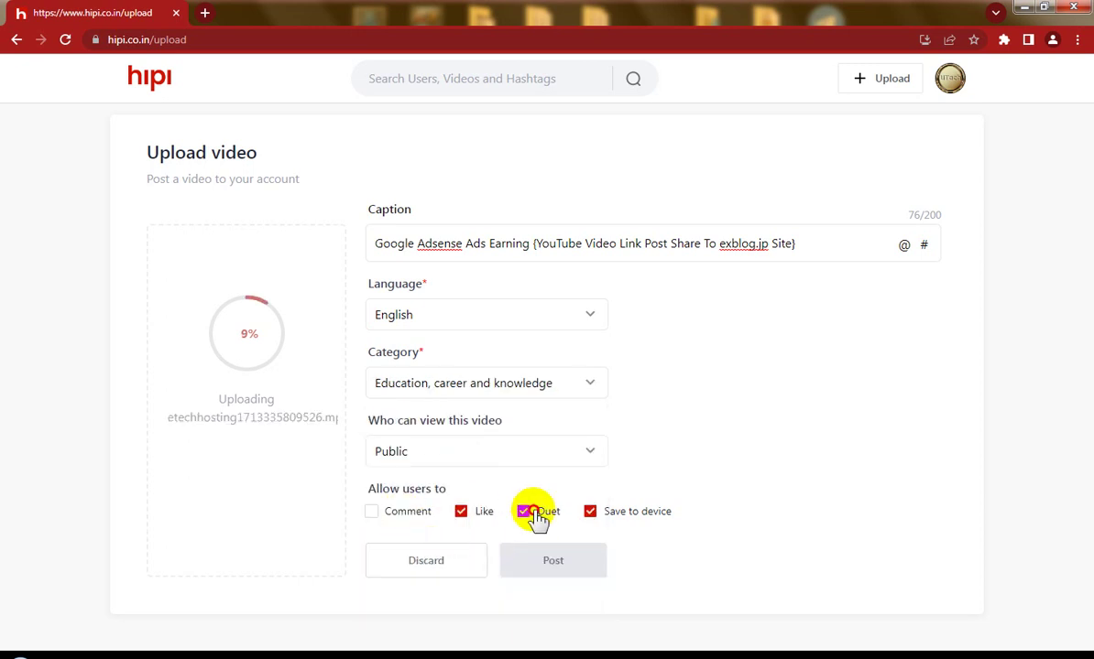
pyautogui.click(524, 511)
pyautogui.click(589, 511)
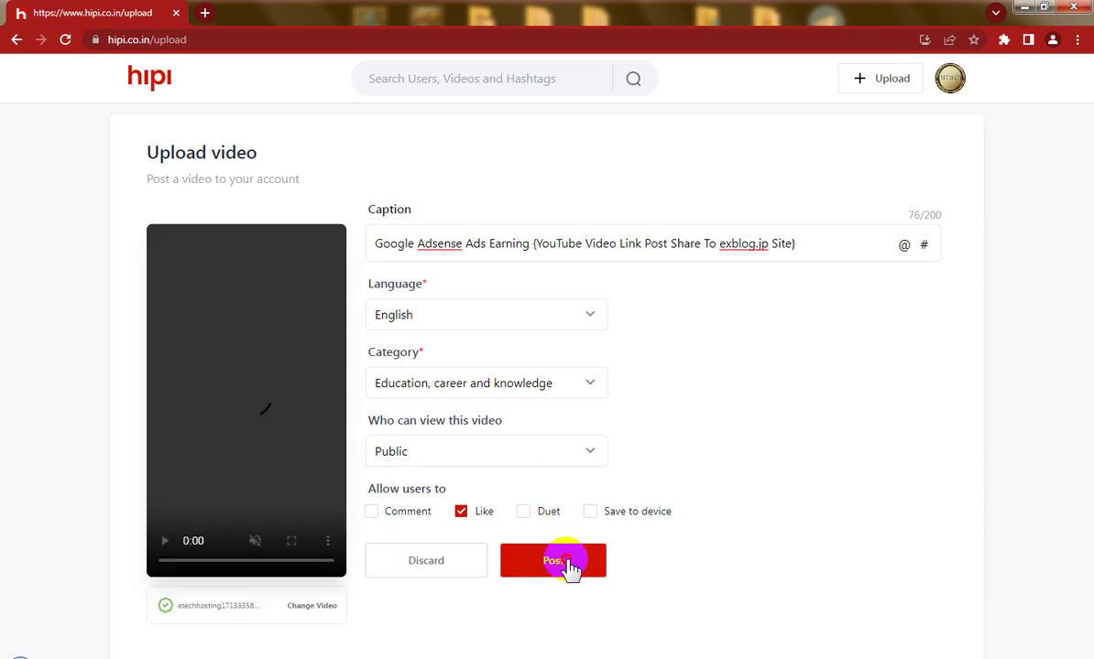
pyautogui.click(560, 561)
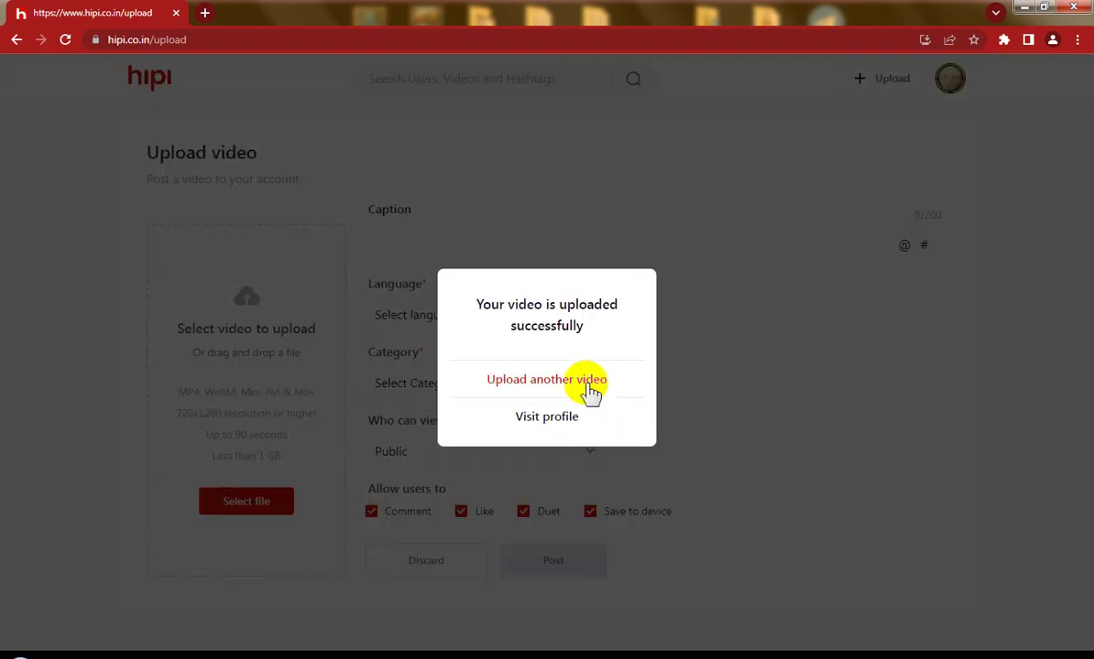
# Begin a third video upload and browse to "New folder (3)" inside "Use and Del".
pyautogui.click(577, 389)
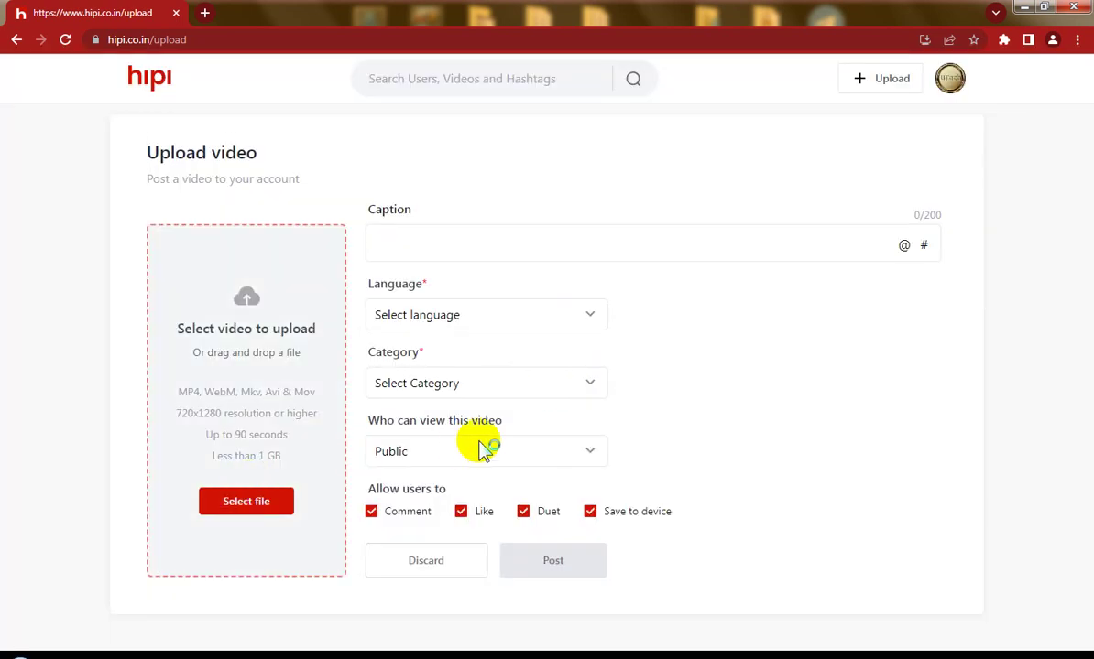
pyautogui.click(246, 502)
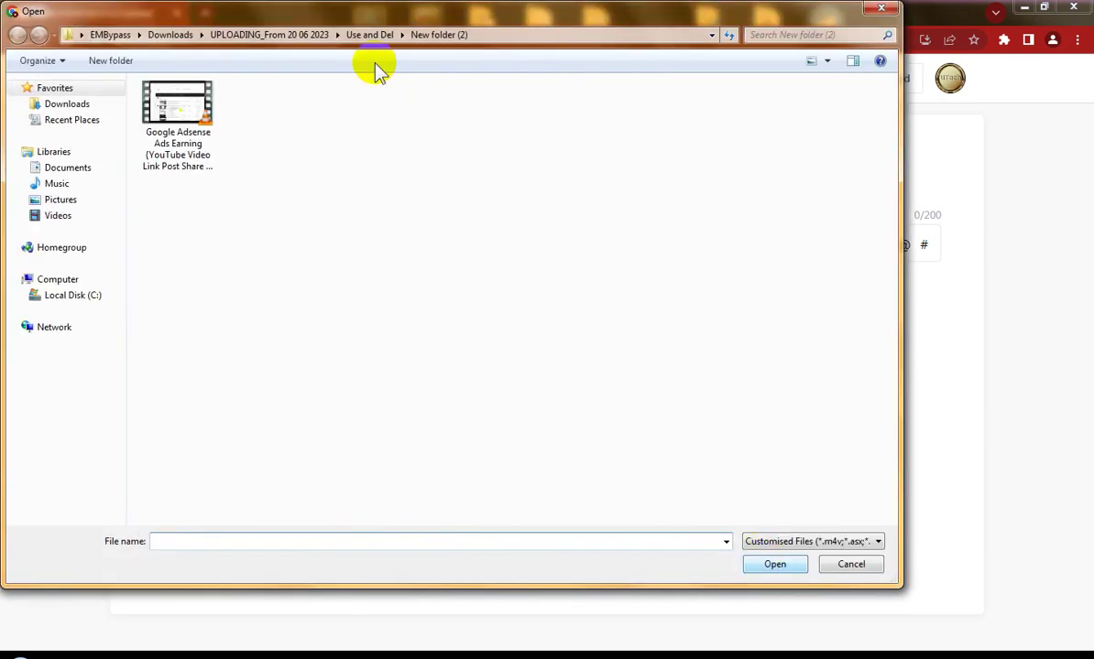
pyautogui.click(364, 35)
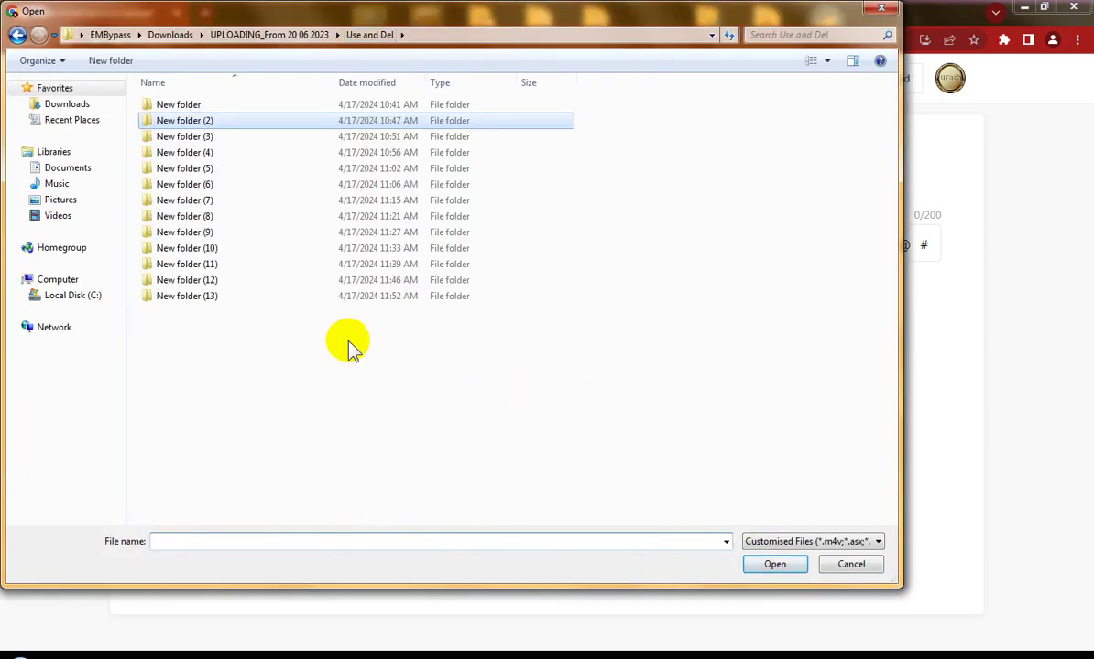
pyautogui.doubleClick(183, 137)
# Copy the name of "{Google Adsense Ads Show Settings on exblog.jp}.wmv" without its extension and choose that file for upload.
pyautogui.click(176, 105)
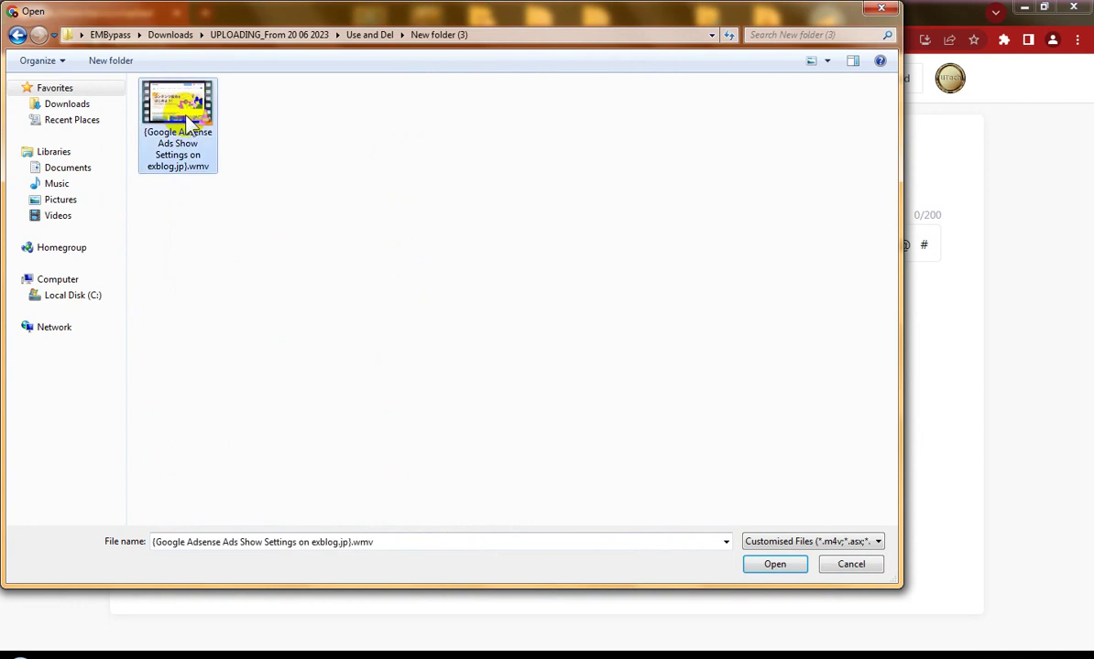
pyautogui.rightClick(184, 116)
pyautogui.click(227, 432)
pyautogui.rightClick(184, 143)
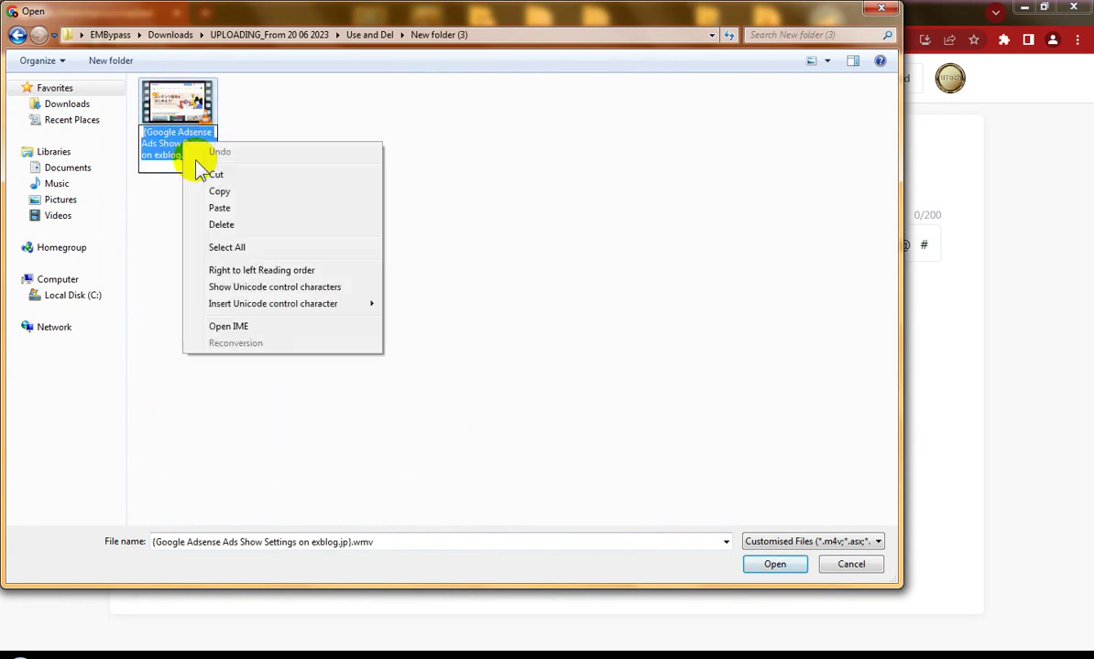
pyautogui.click(221, 192)
pyautogui.doubleClick(175, 103)
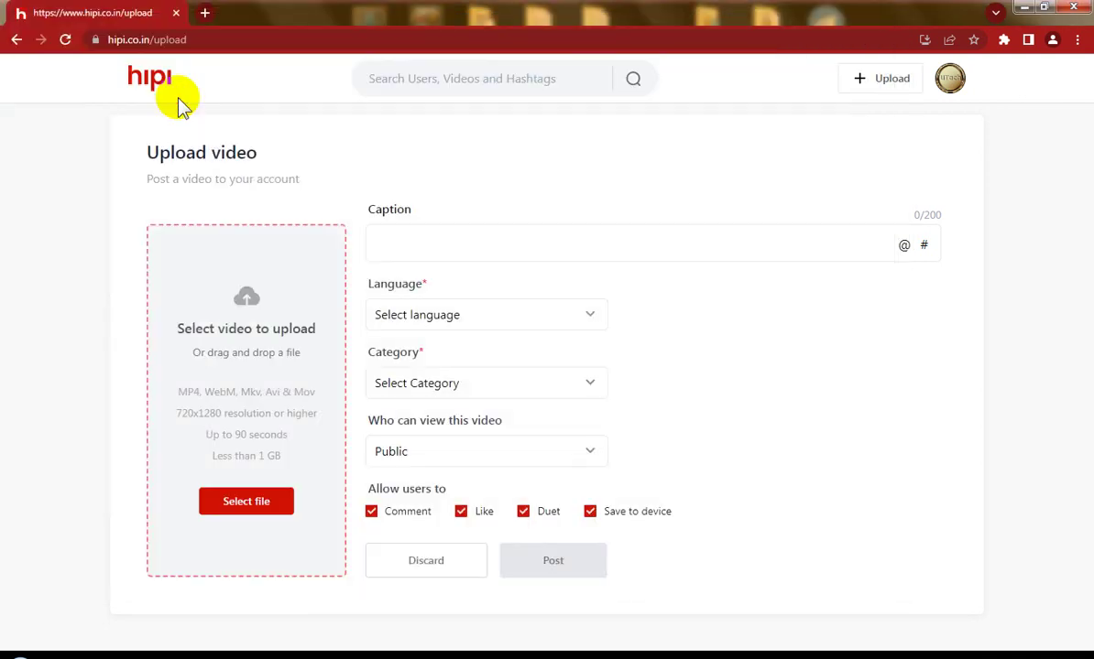
# Paste "{Google Adsense Ads Show Settings on exblog.jp}" as the caption and set the video's language to English.
pyautogui.click(454, 235)
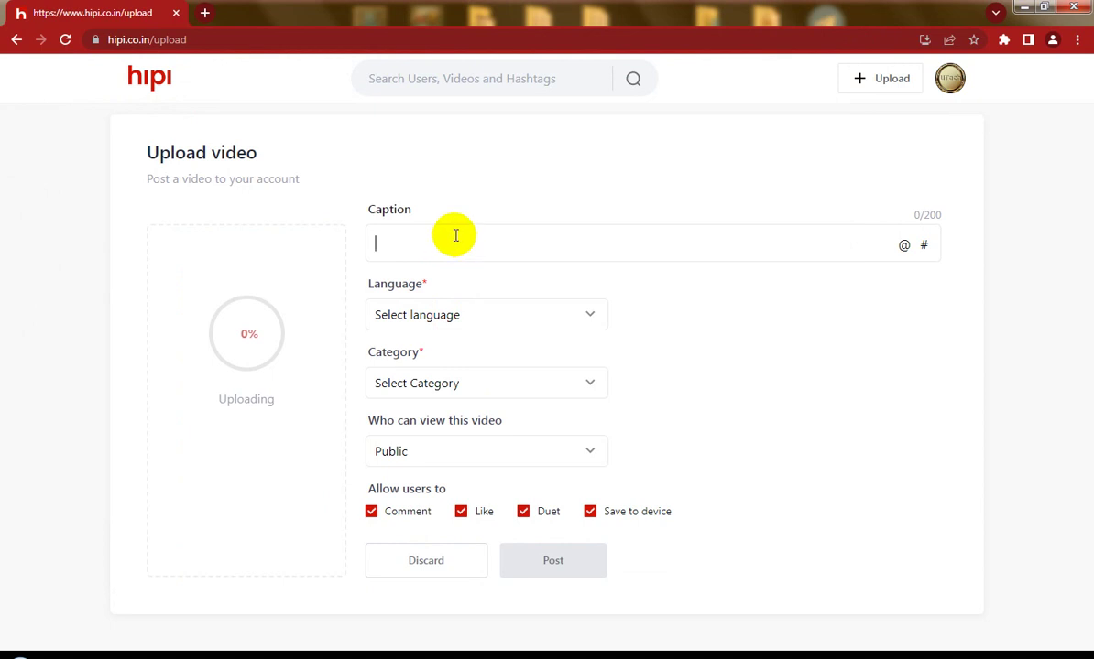
pyautogui.hotkey('ctrl', 'v')
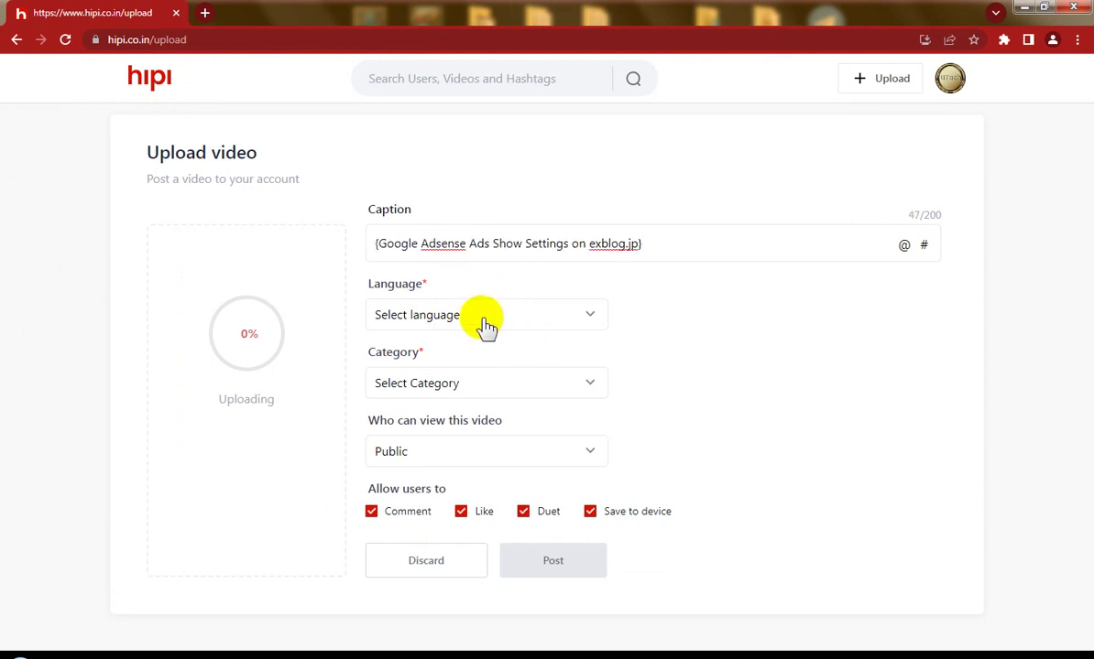
pyautogui.click(484, 320)
pyautogui.click(420, 383)
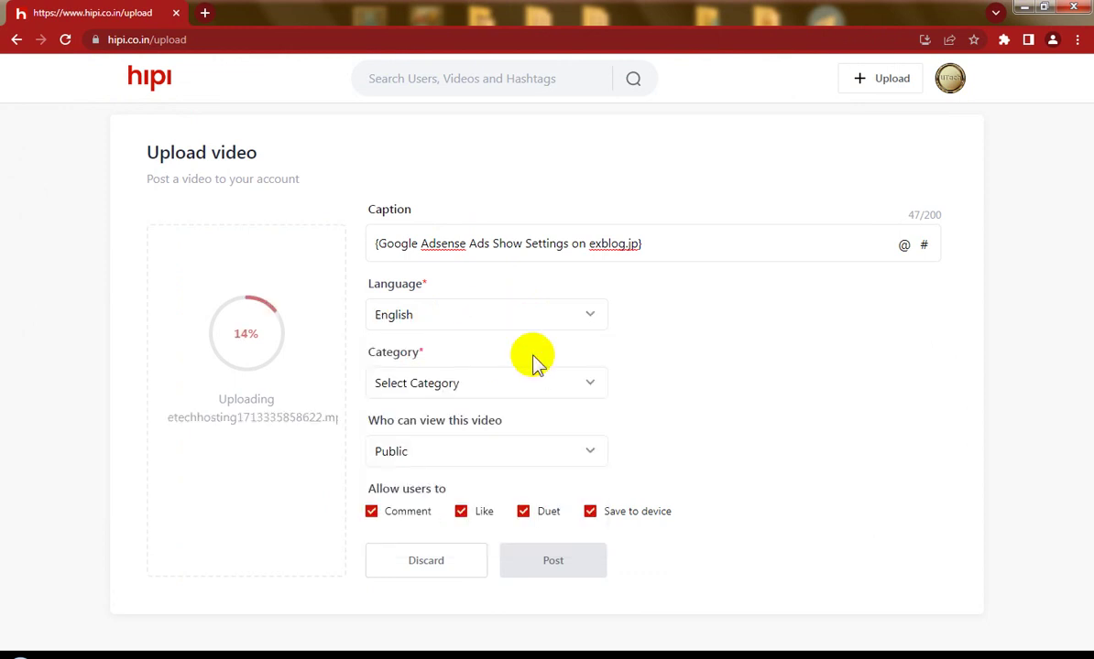
# Set the third video's category to "Education, career and knowledge".
pyautogui.click(517, 389)
pyautogui.scroll(-2, 538, 490)
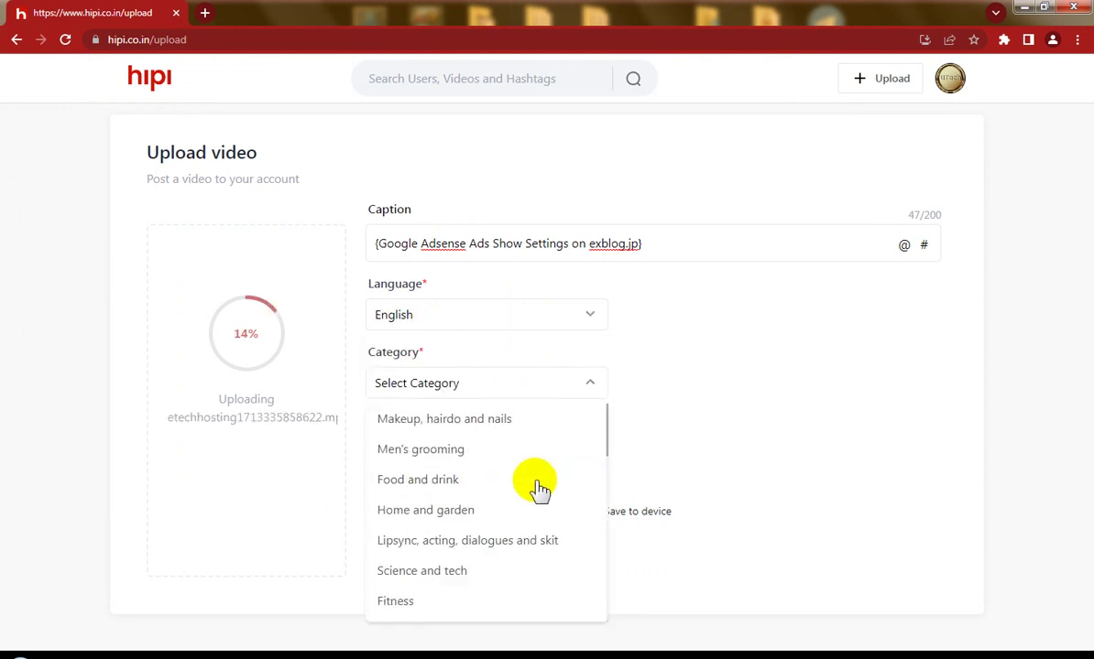
pyautogui.scroll(-6, 537, 489)
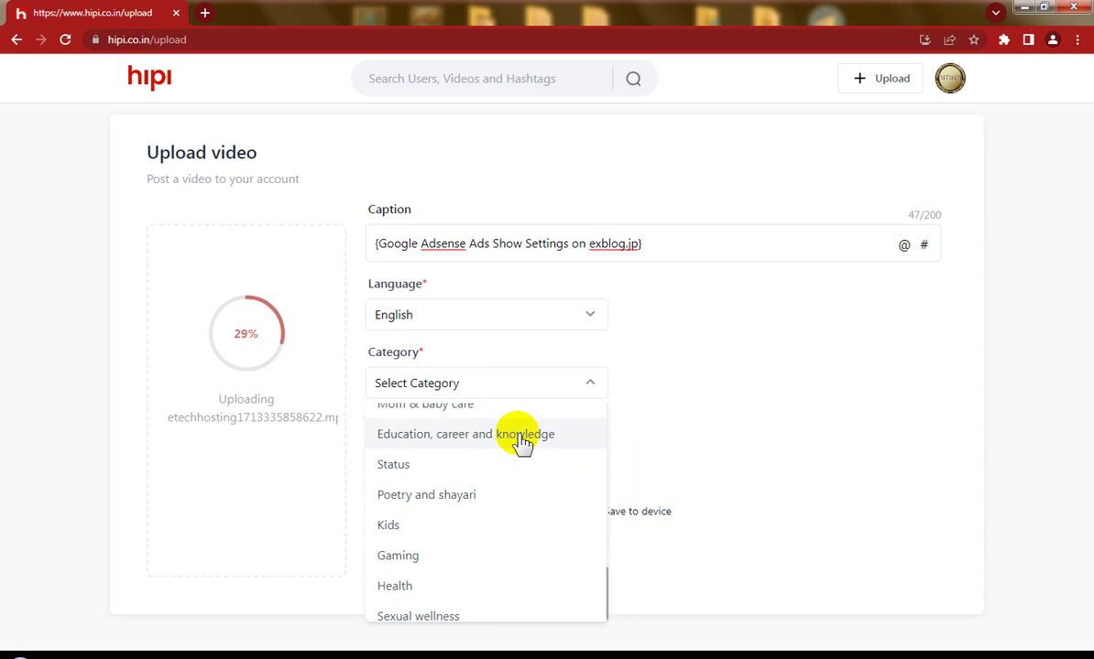
pyautogui.click(519, 436)
# Turn off Comment, Duet and Save to device for the third video and post it once uploaded.
pyautogui.click(388, 512)
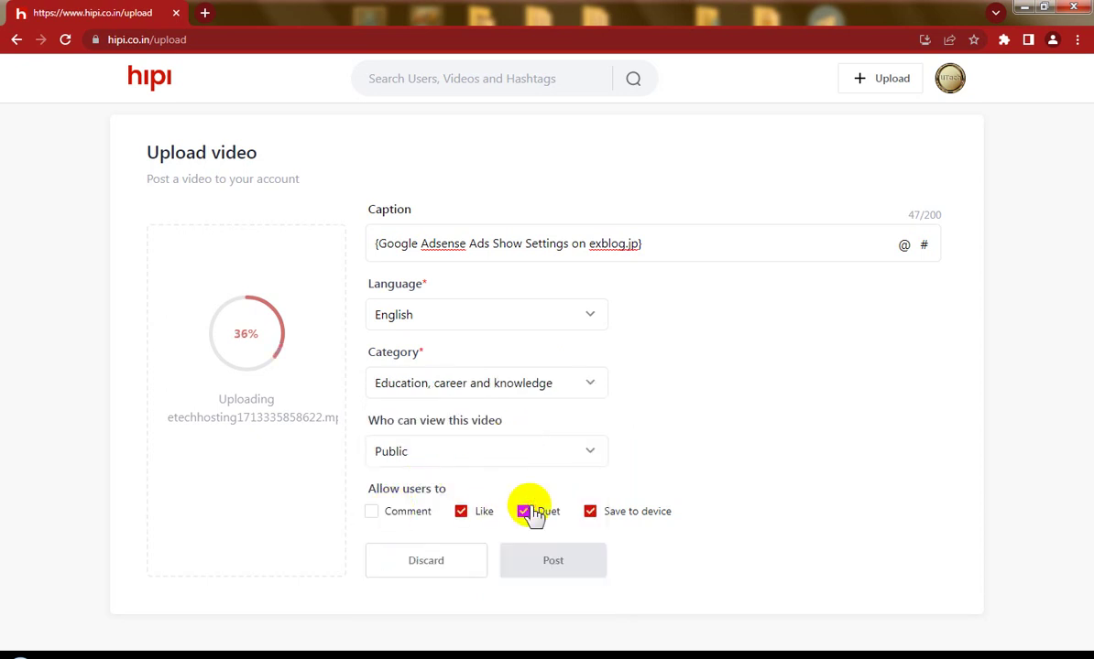
pyautogui.click(534, 513)
pyautogui.click(640, 517)
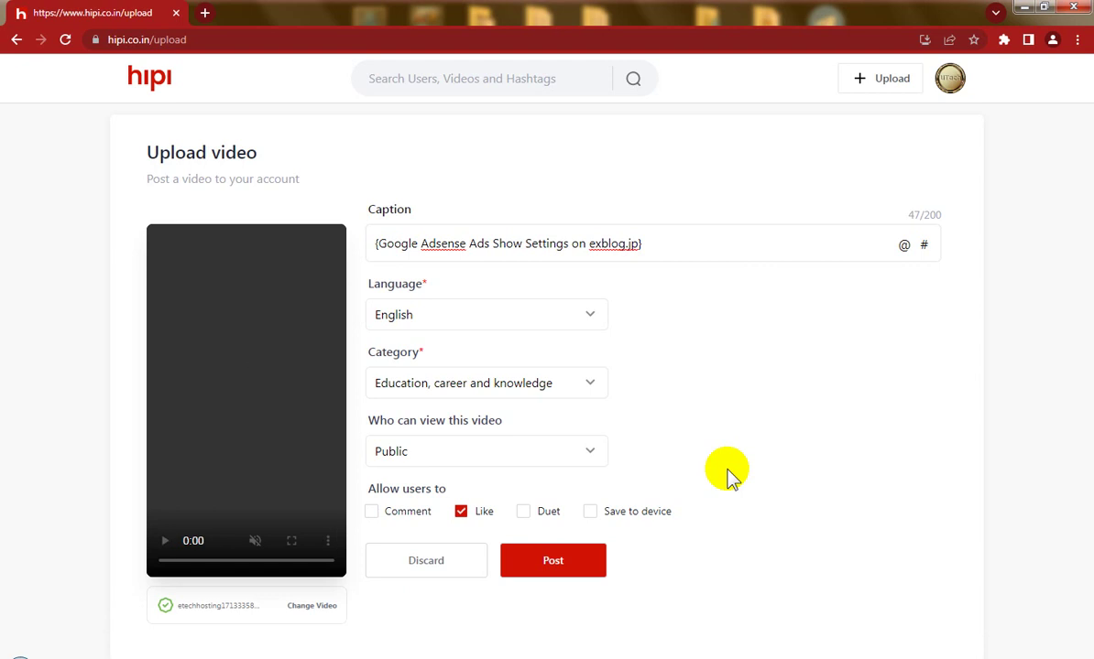
pyautogui.click(557, 565)
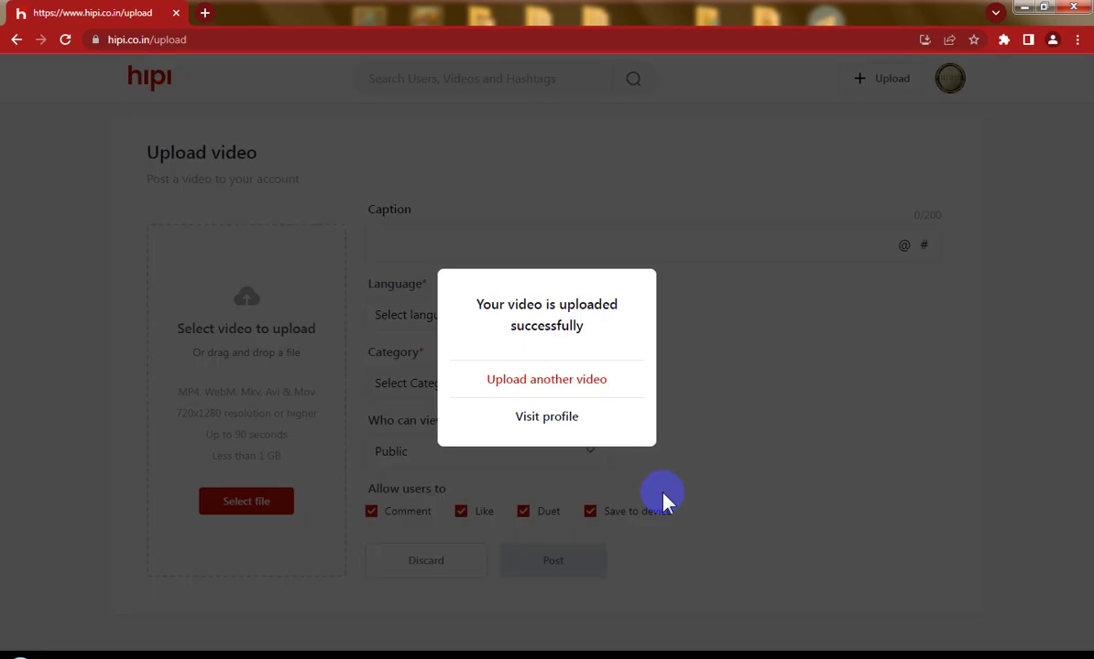
# Begin a fourth video upload and browse to "New folder (4)" inside "Use and Del".
pyautogui.click(540, 381)
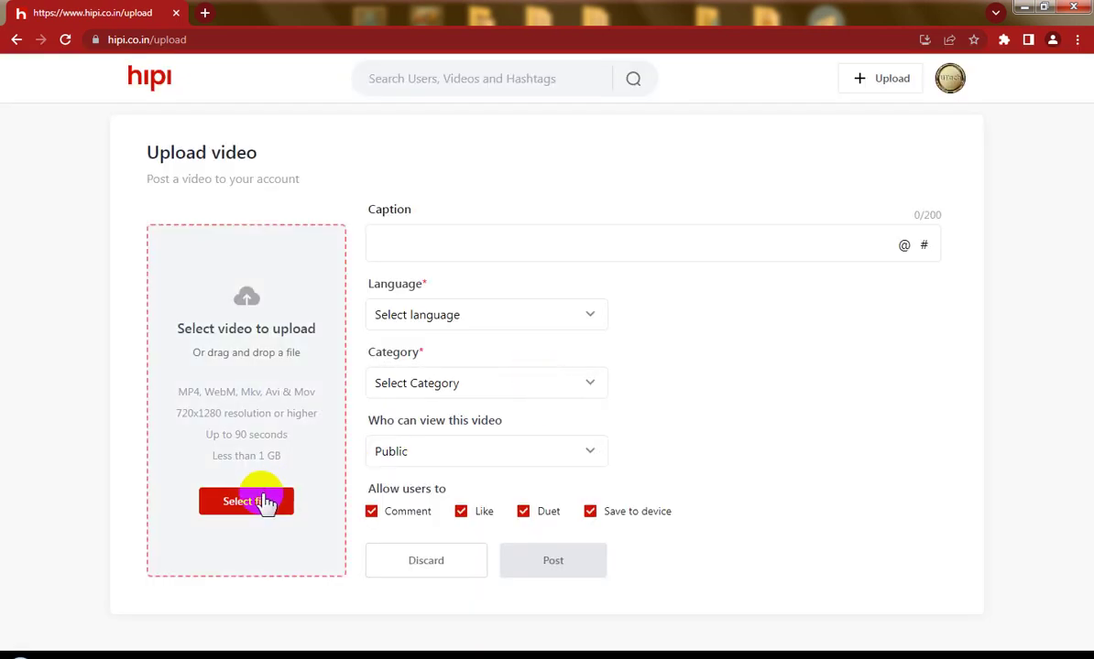
pyautogui.click(264, 502)
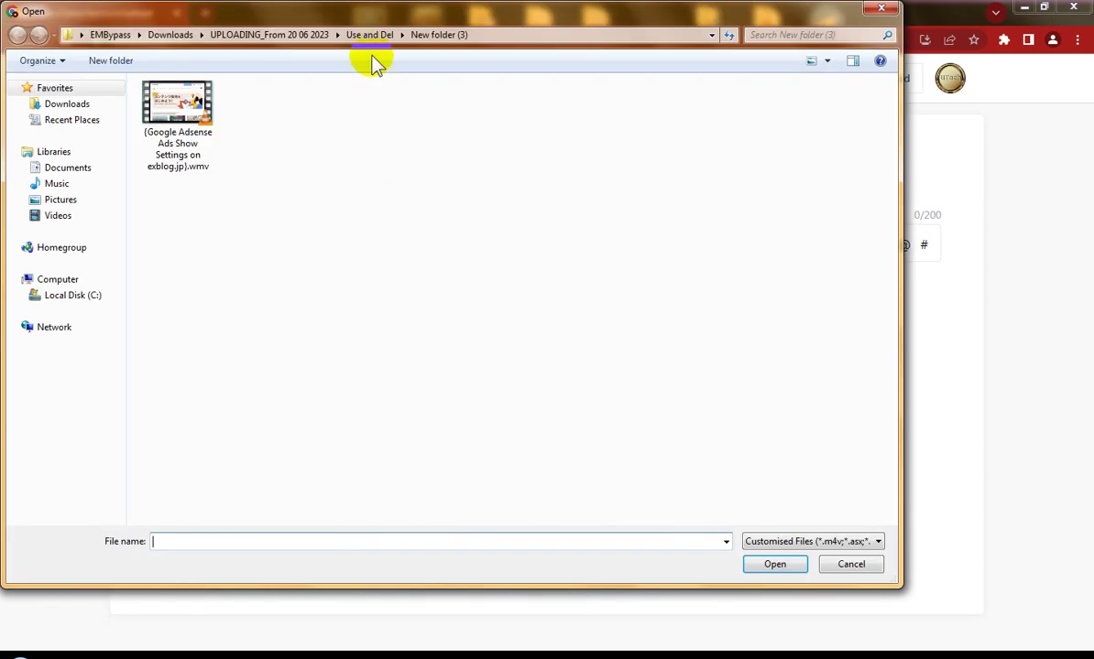
pyautogui.click(367, 34)
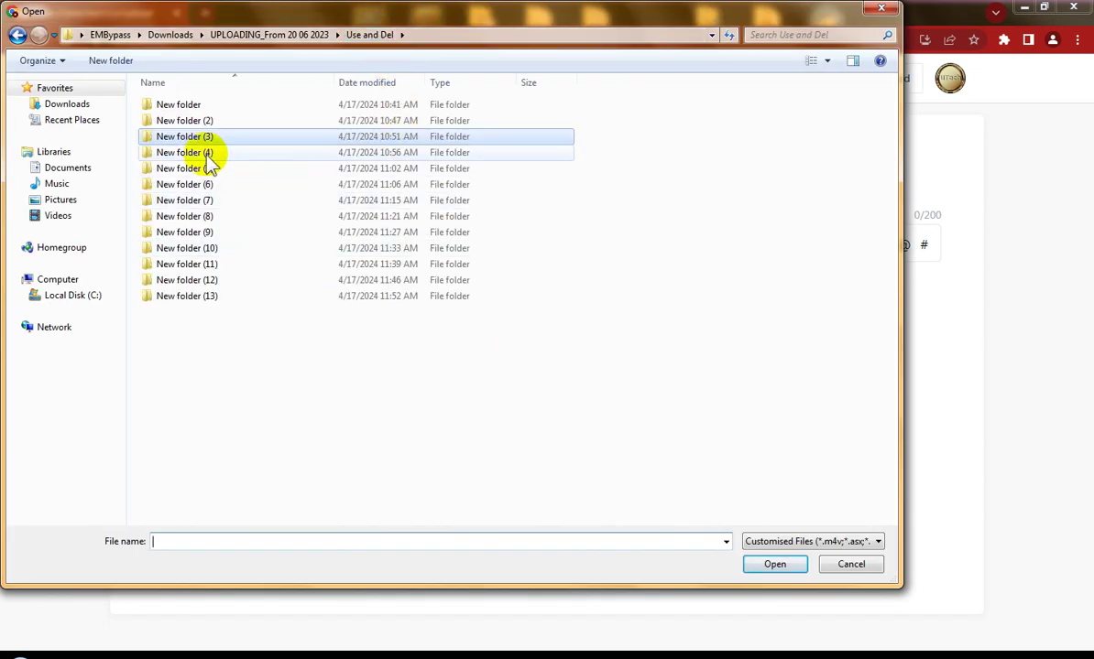
pyautogui.doubleClick(207, 153)
# Copy the name of "How To New Add Blogger Gadget {Add Blogger Gadget}.wmv" without its extension and choose that file for upload.
pyautogui.click(180, 106)
pyautogui.rightClick(190, 112)
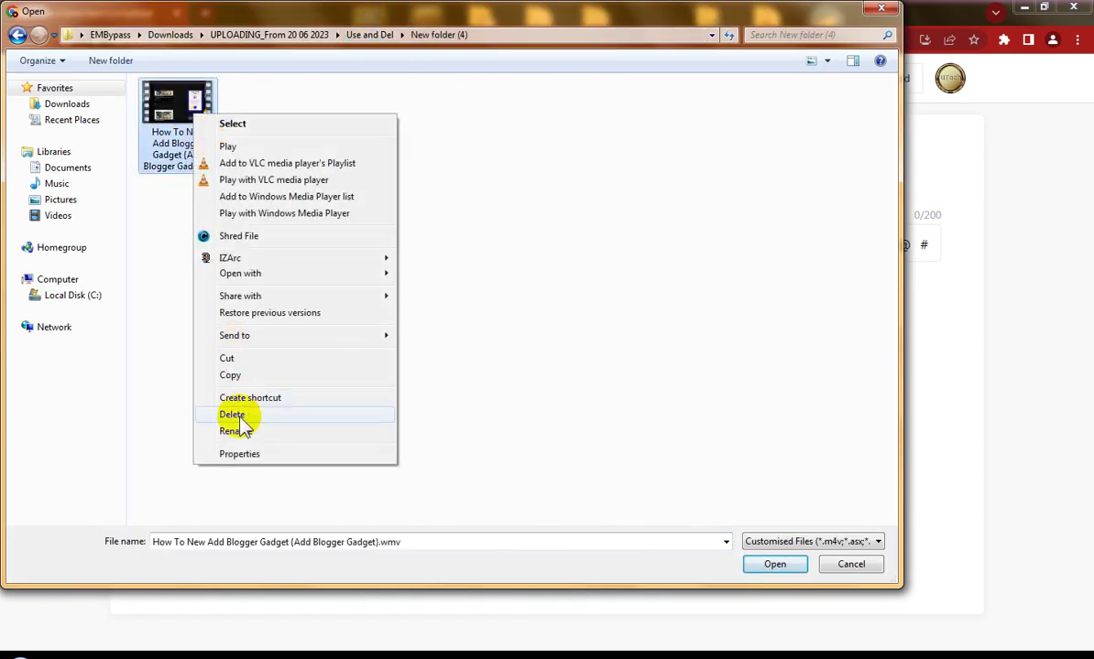
pyautogui.click(240, 431)
pyautogui.rightClick(177, 154)
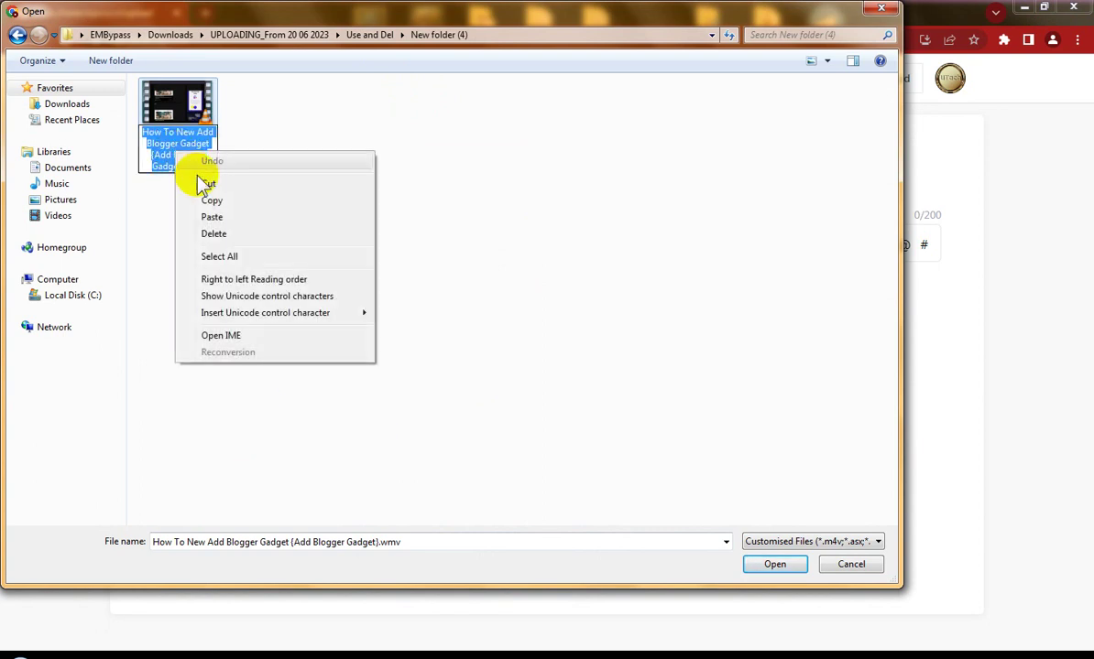
pyautogui.click(218, 201)
pyautogui.click(325, 217)
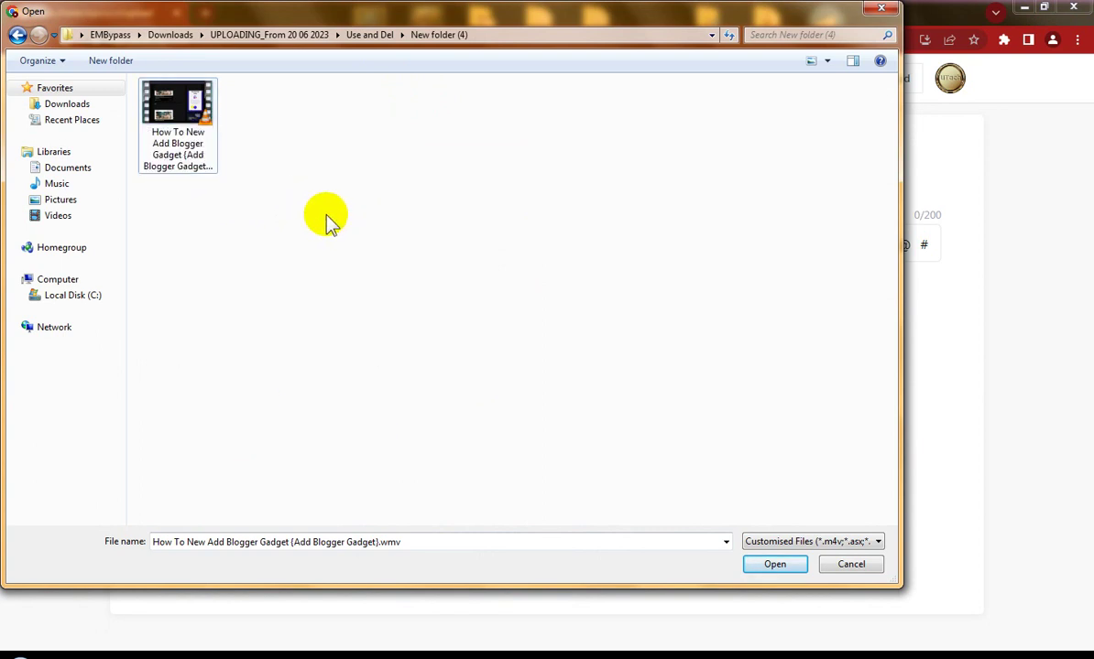
pyautogui.doubleClick(190, 128)
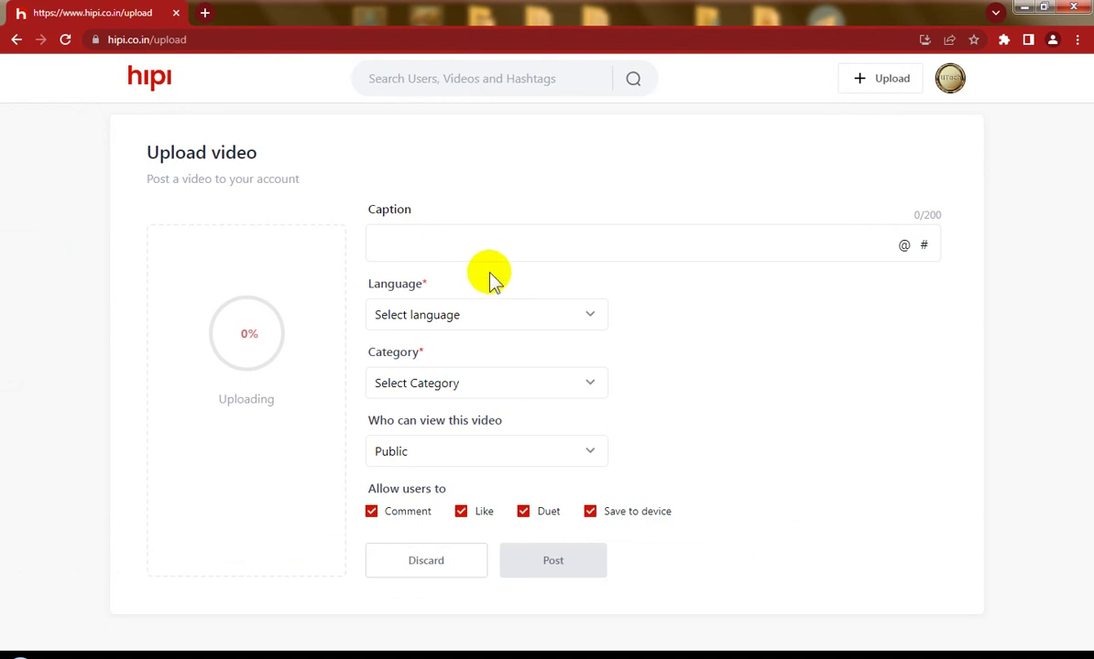
# Paste "How To New Add Blogger Gadget {Add Blogger Gadget}" as the caption and set the video's language to English.
pyautogui.hotkey('ctrl', 'v')
pyautogui.click(500, 316)
pyautogui.click(394, 382)
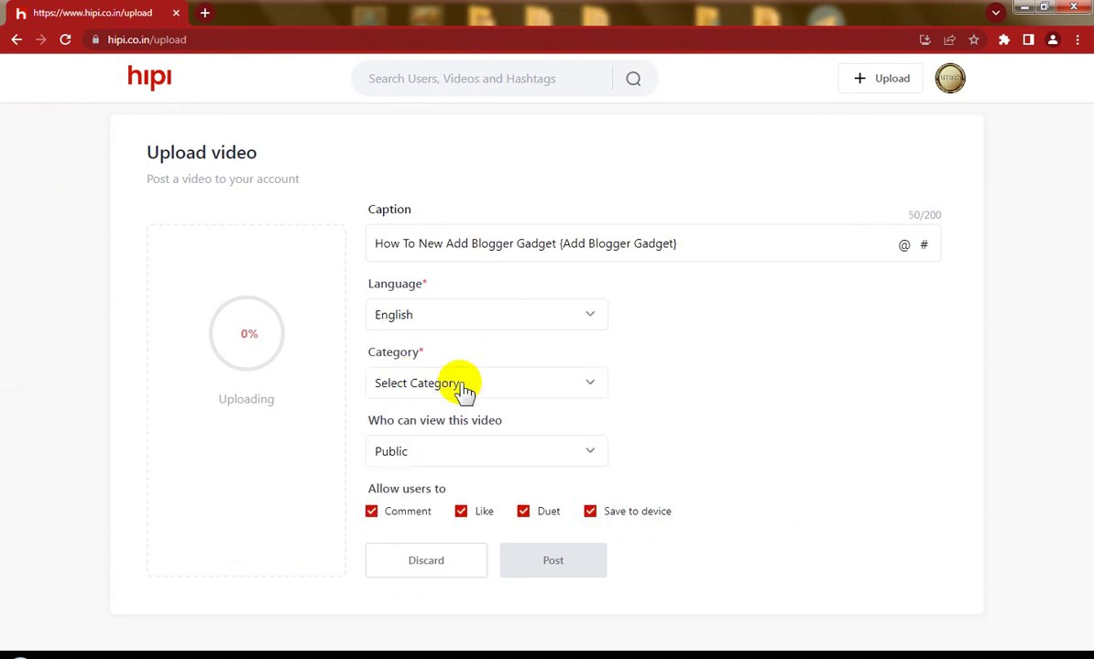
# Set the fourth video's category to "Education, career and knowledge".
pyautogui.click(481, 393)
pyautogui.scroll(-3, 502, 483)
pyautogui.scroll(-5, 502, 483)
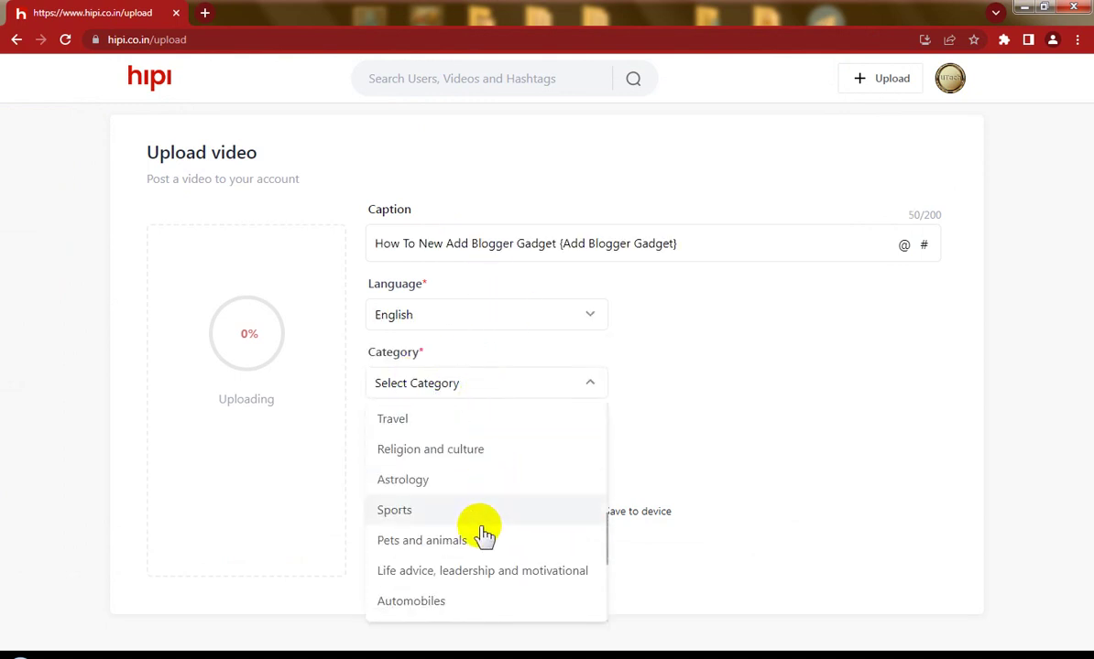
pyautogui.click(509, 512)
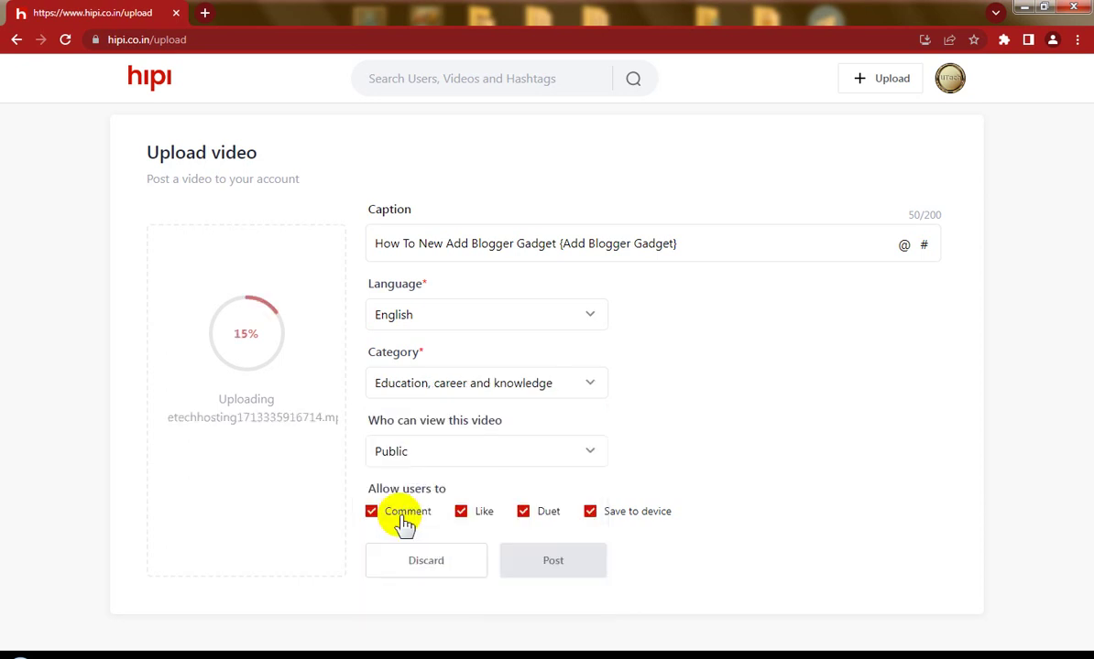
# Turn off Comment, Duet and Save to device for the fourth video and post it once uploaded.
pyautogui.click(401, 518)
pyautogui.click(534, 518)
pyautogui.click(608, 518)
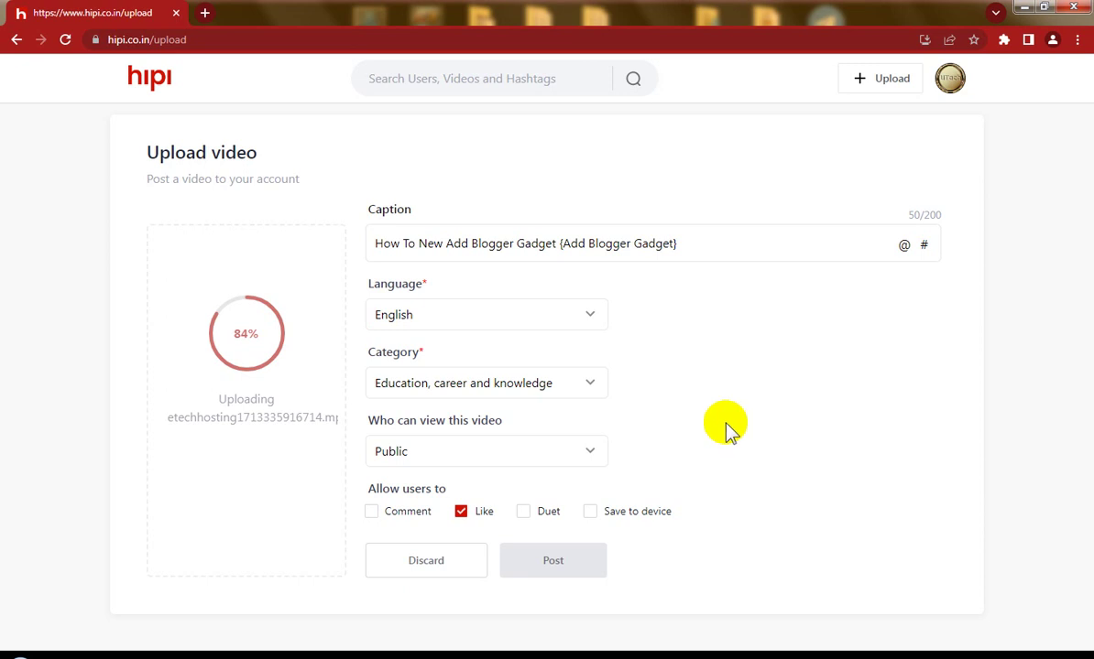
pyautogui.click(558, 566)
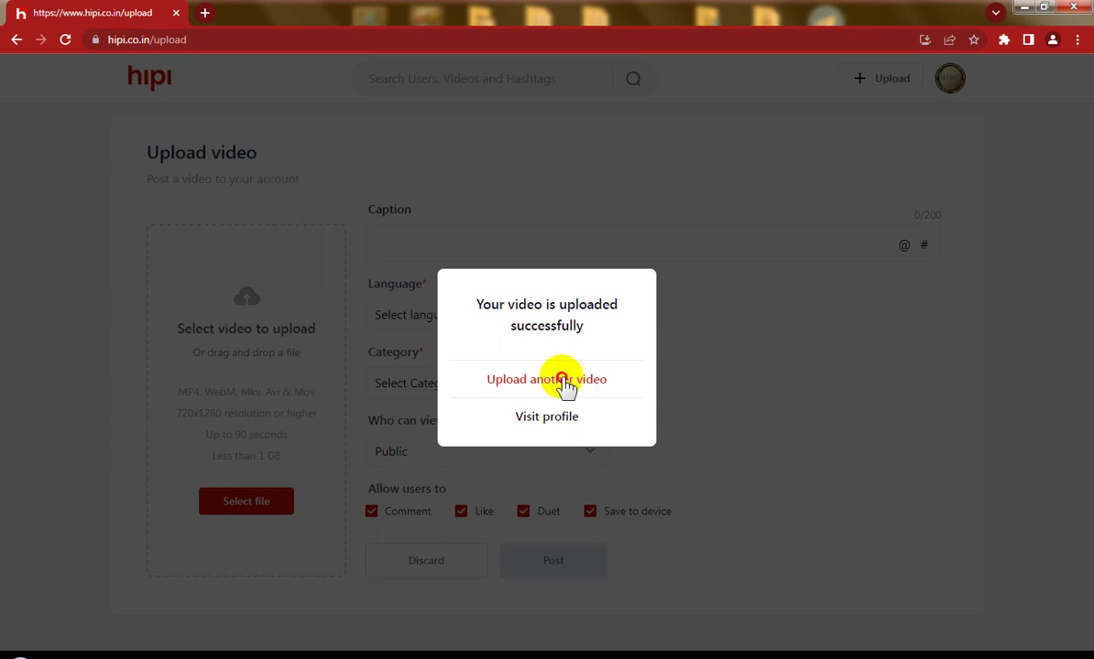
# Begin a fifth video upload and browse to "New folder (5)" inside "Use and Del".
pyautogui.click(564, 381)
pyautogui.click(273, 503)
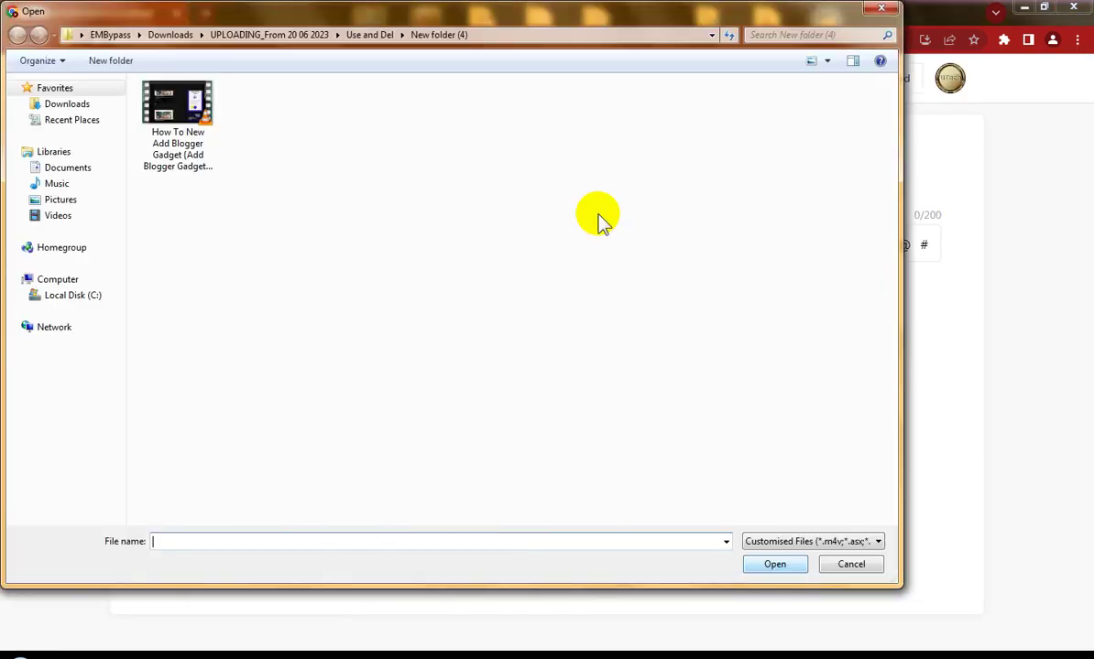
pyautogui.click(371, 36)
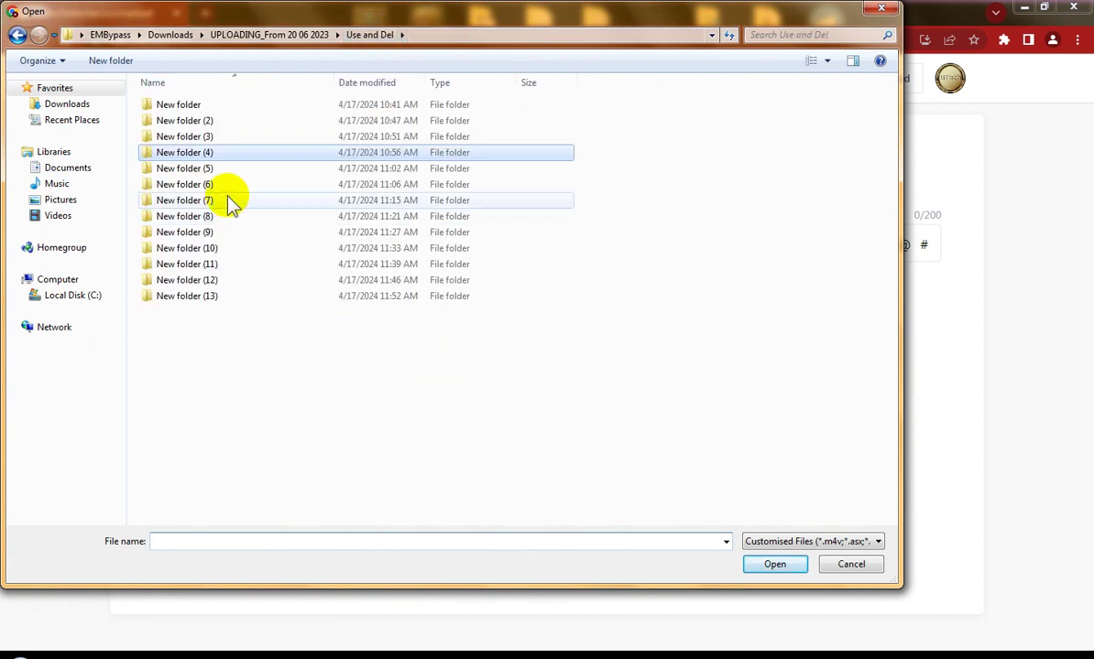
pyautogui.doubleClick(207, 168)
# Copy the name of "How To Add Digital Clock Javascript Gadget on Blogger {Stylish Digital Clock}.wmv" without its extension and choose that file for upload.
pyautogui.rightClick(197, 115)
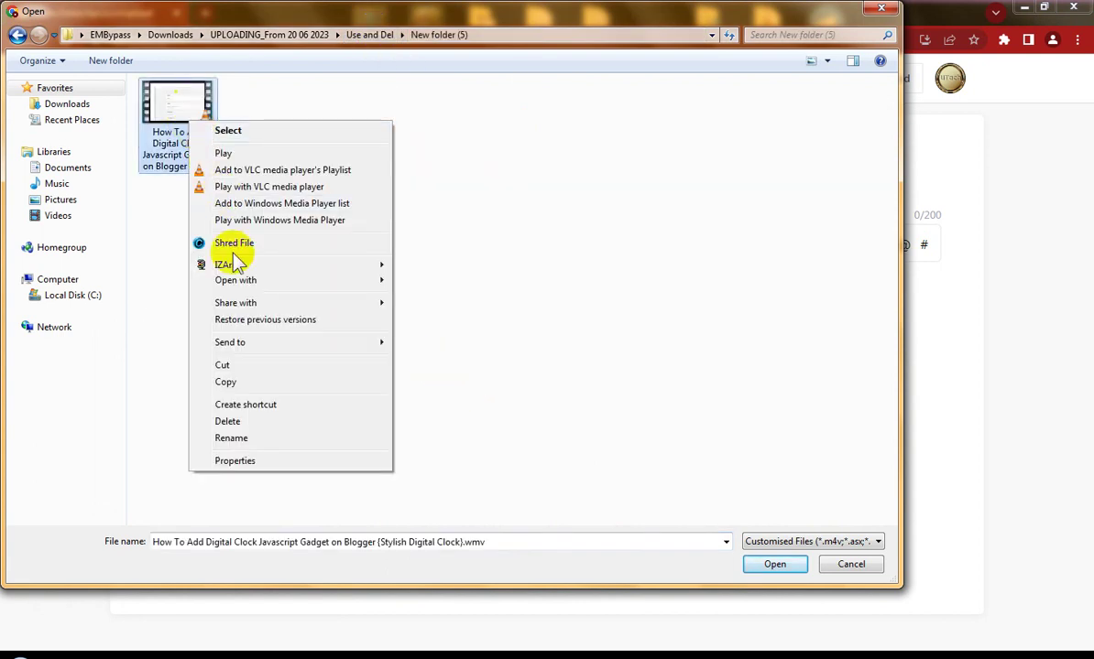
pyautogui.click(247, 438)
pyautogui.rightClick(165, 137)
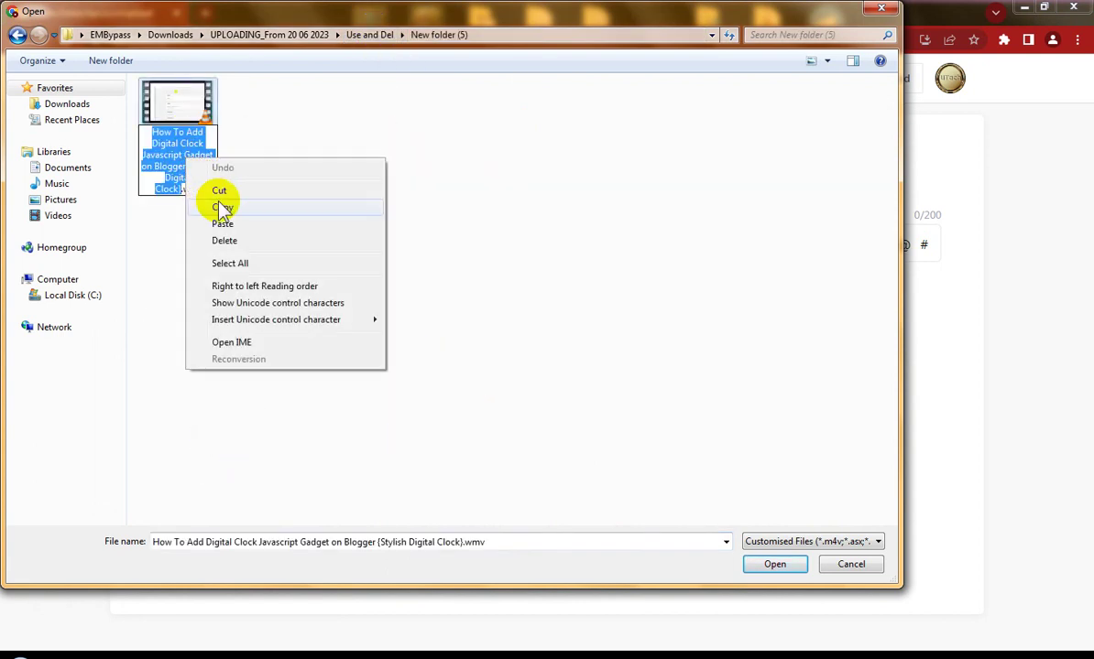
pyautogui.click(220, 208)
pyautogui.doubleClick(188, 110)
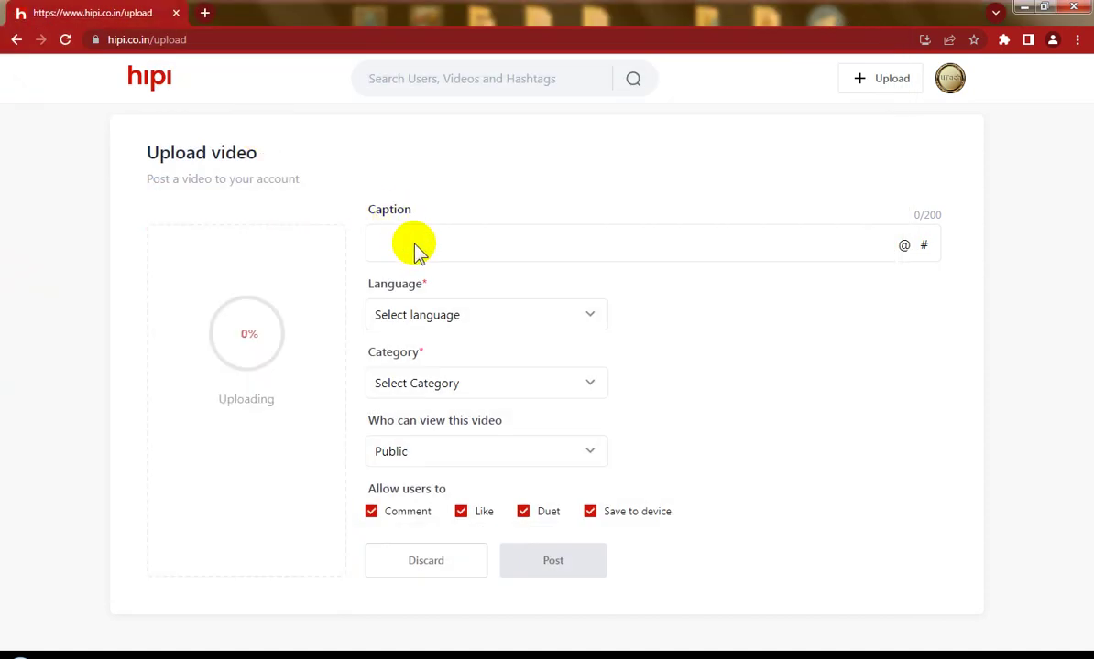
# Paste "How To Add Digital Clock Javascript Gadget on Blogger {Stylish Digital Clock}" as the caption and set the video's language to English.
pyautogui.click(430, 241)
pyautogui.rightClick(431, 241)
pyautogui.click(470, 335)
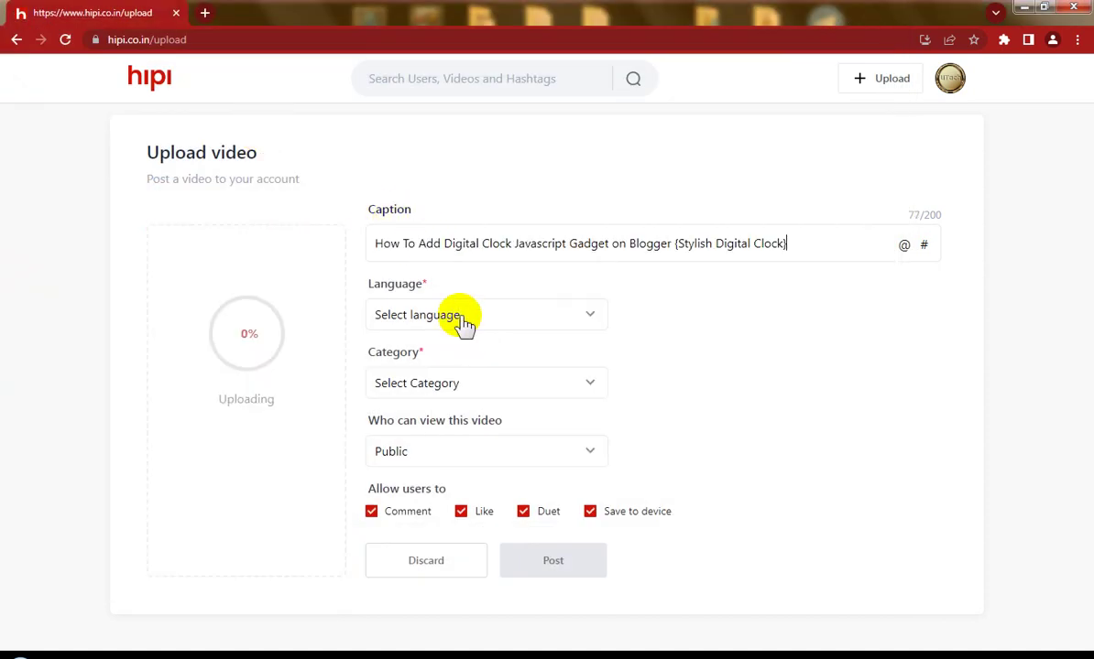
pyautogui.click(456, 316)
pyautogui.click(462, 378)
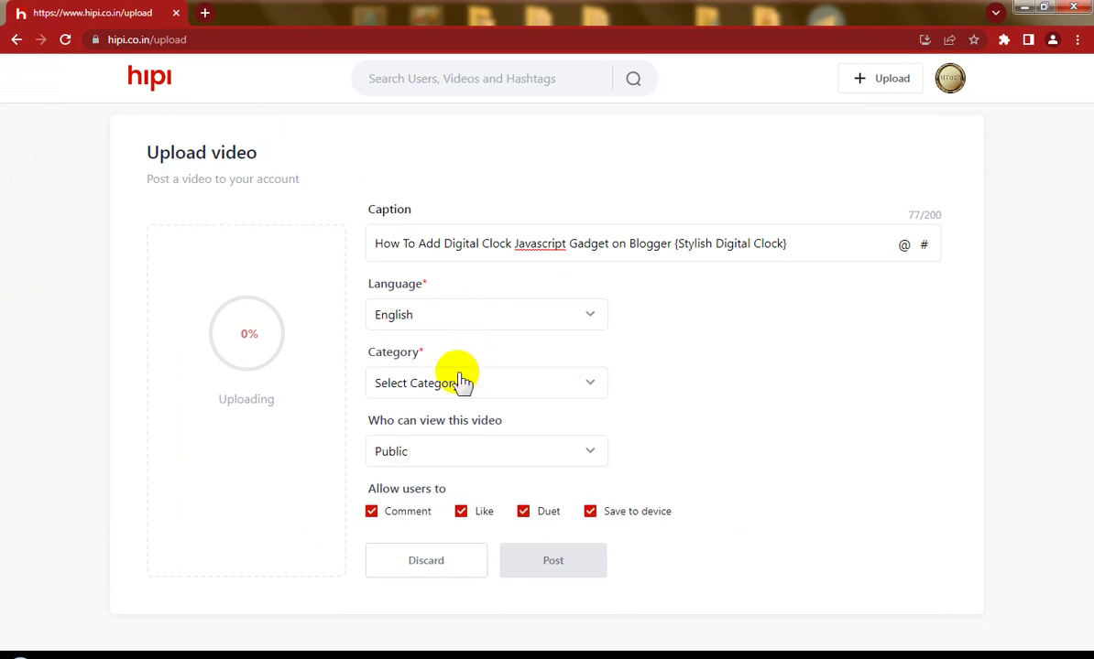
# Set the fifth video's category to "Education, career and knowledge".
pyautogui.click(453, 383)
pyautogui.scroll(-2, 490, 471)
pyautogui.scroll(-3, 488, 466)
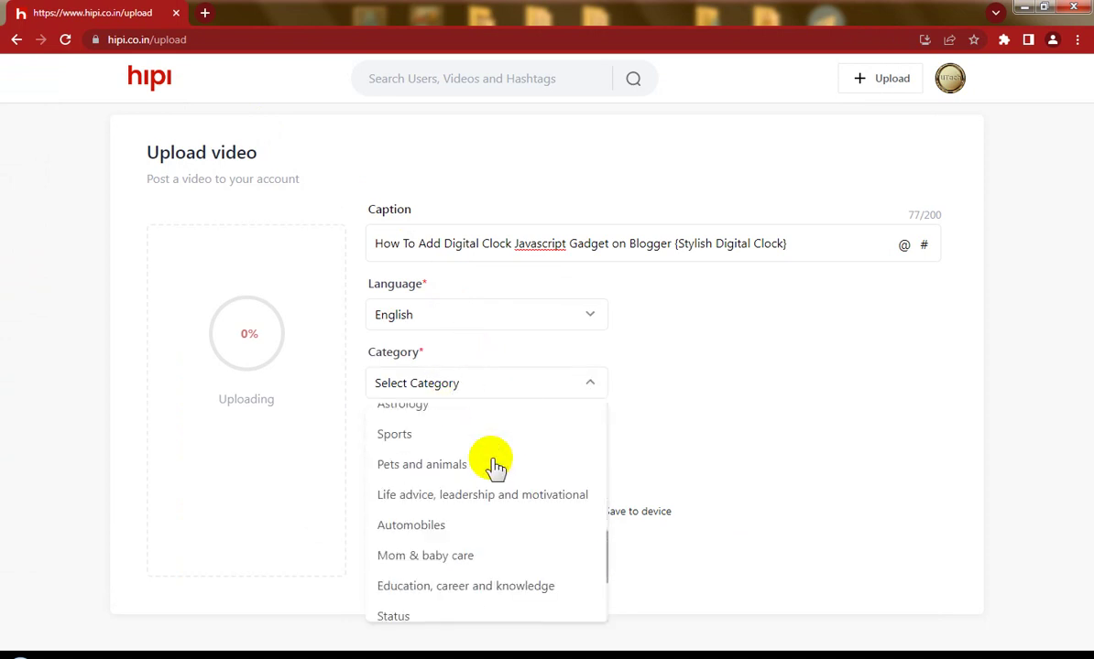
pyautogui.click(477, 589)
# Turn off Comment, Duet and Save to device for the fifth video and post it once uploaded.
pyautogui.click(397, 516)
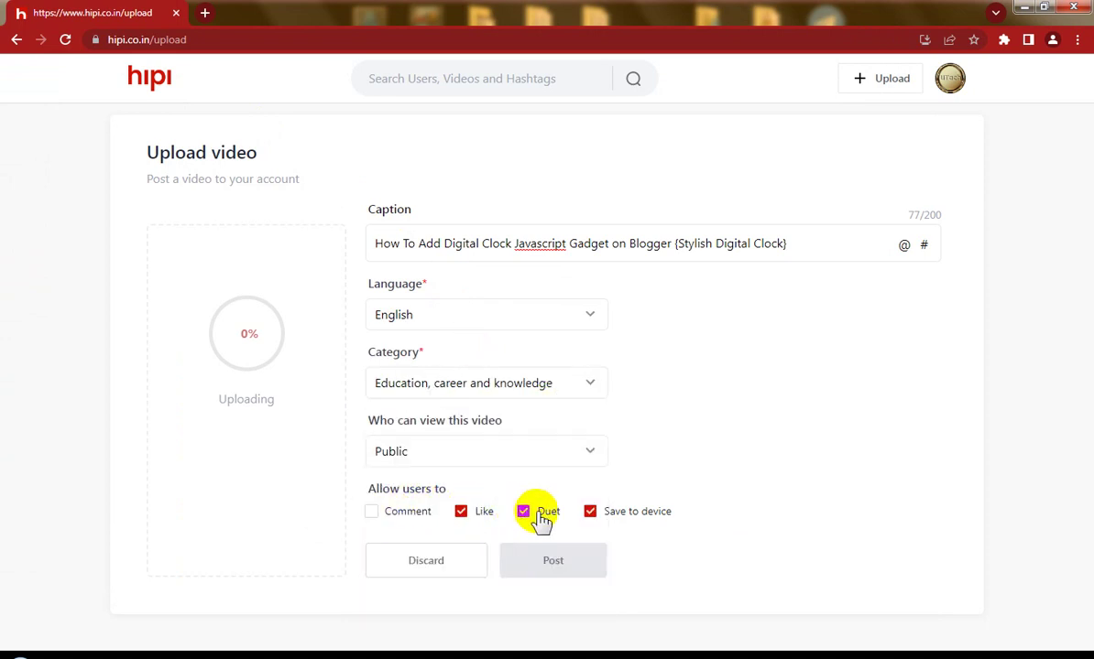
pyautogui.click(542, 516)
pyautogui.click(615, 514)
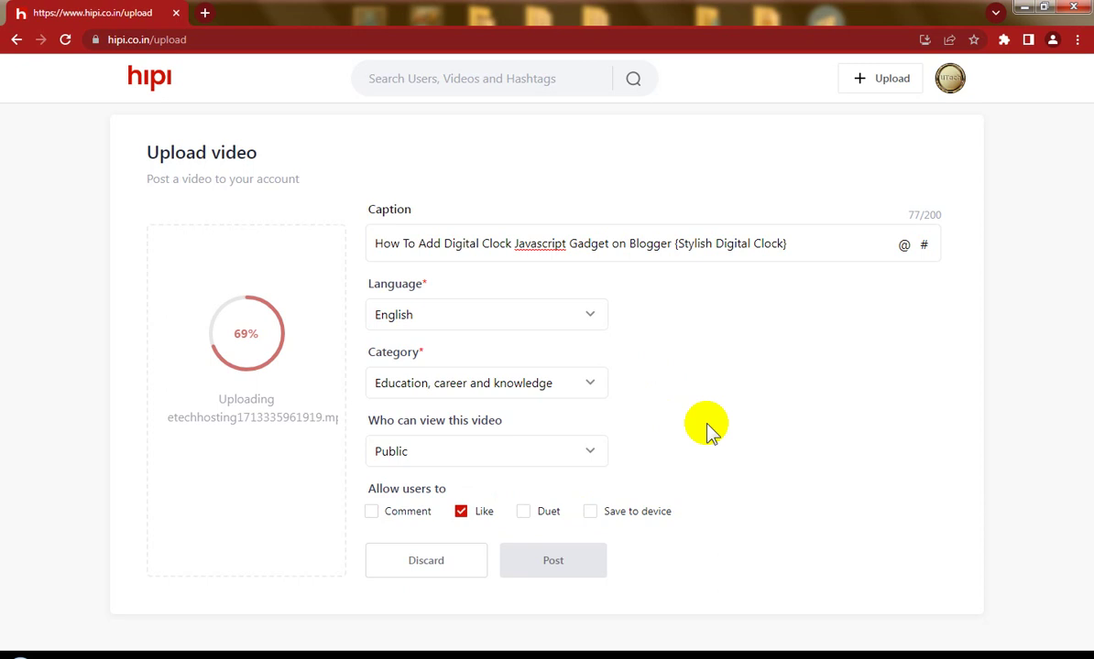
pyautogui.click(566, 563)
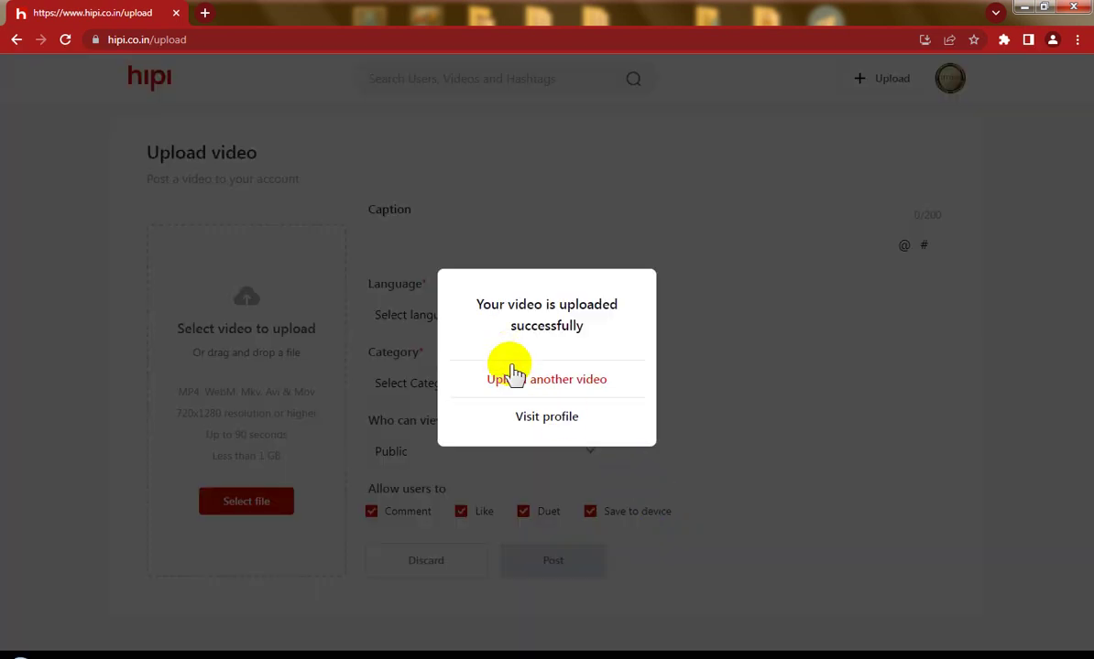
# Begin a sixth video upload and browse to "New folder (6)" inside "Use and Del".
pyautogui.click(532, 383)
pyautogui.click(261, 502)
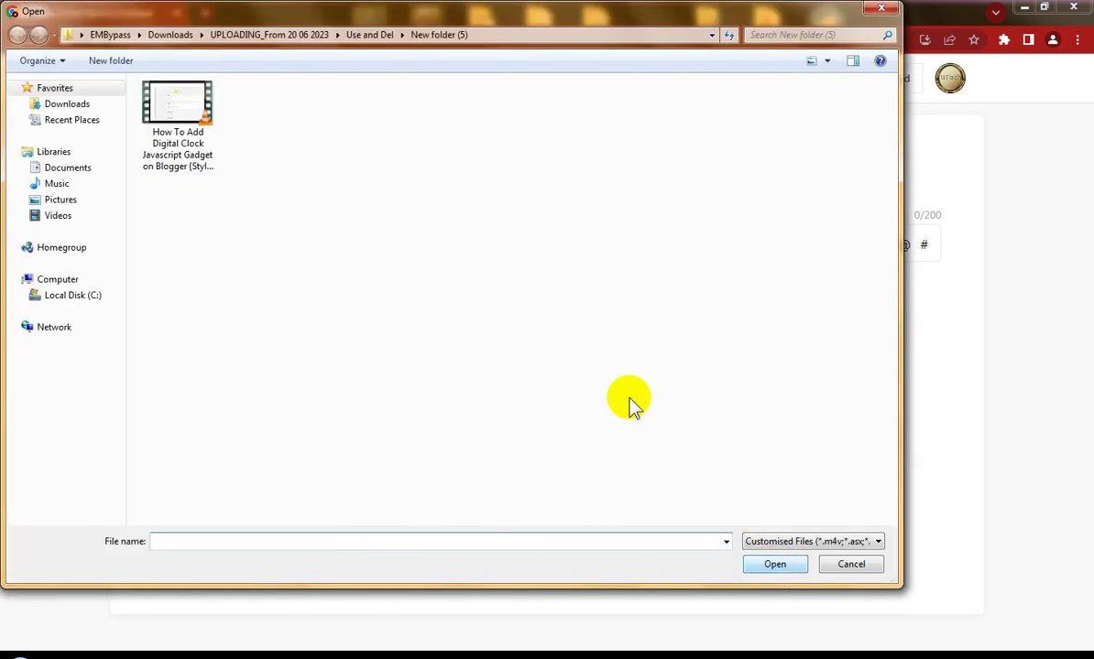
pyautogui.click(366, 34)
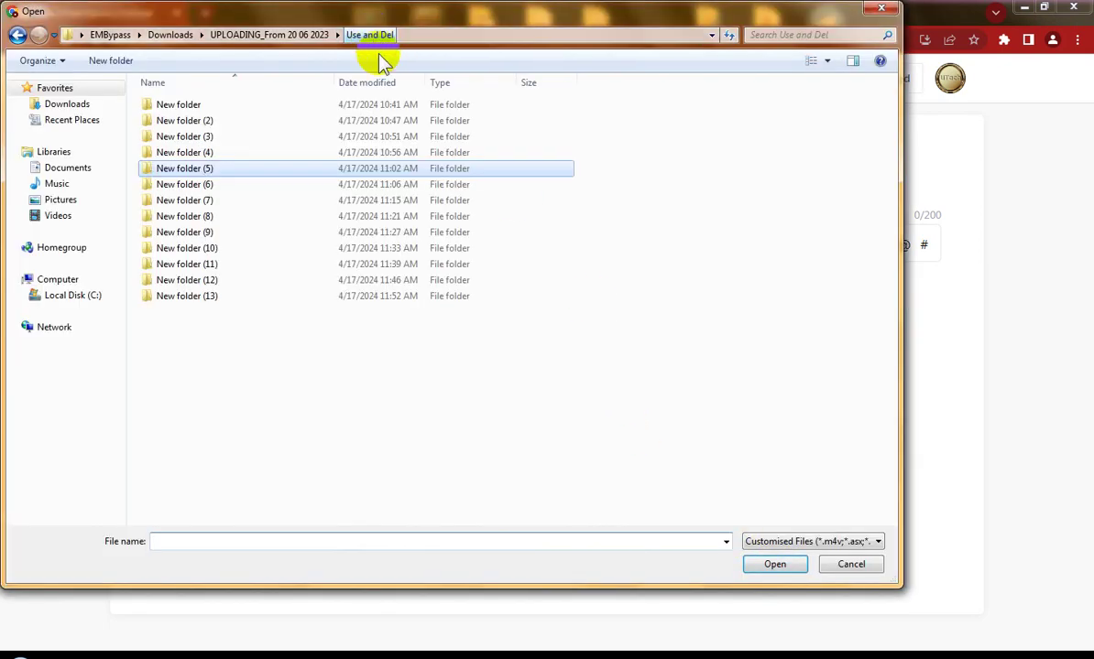
pyautogui.doubleClick(209, 184)
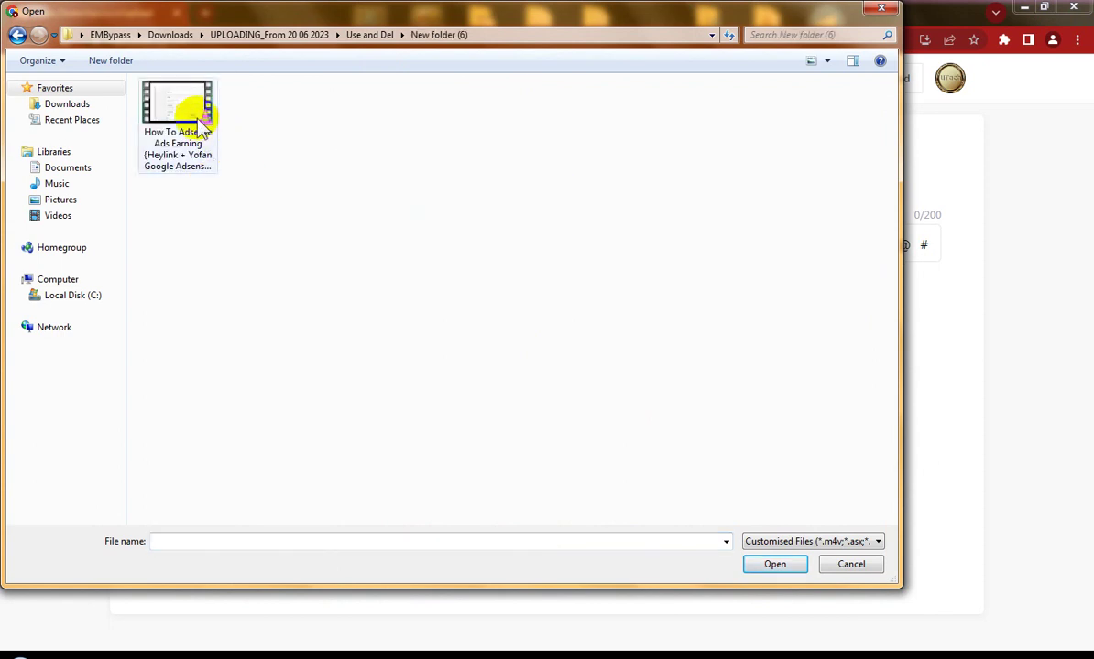
# Copy the name of "How To Adsense Ads Earning {Heylink + Yofan Google Adsense Free Earning Script Download Link}.wmv" without its extension and choose that file.
pyautogui.rightClick(202, 124)
pyautogui.click(240, 434)
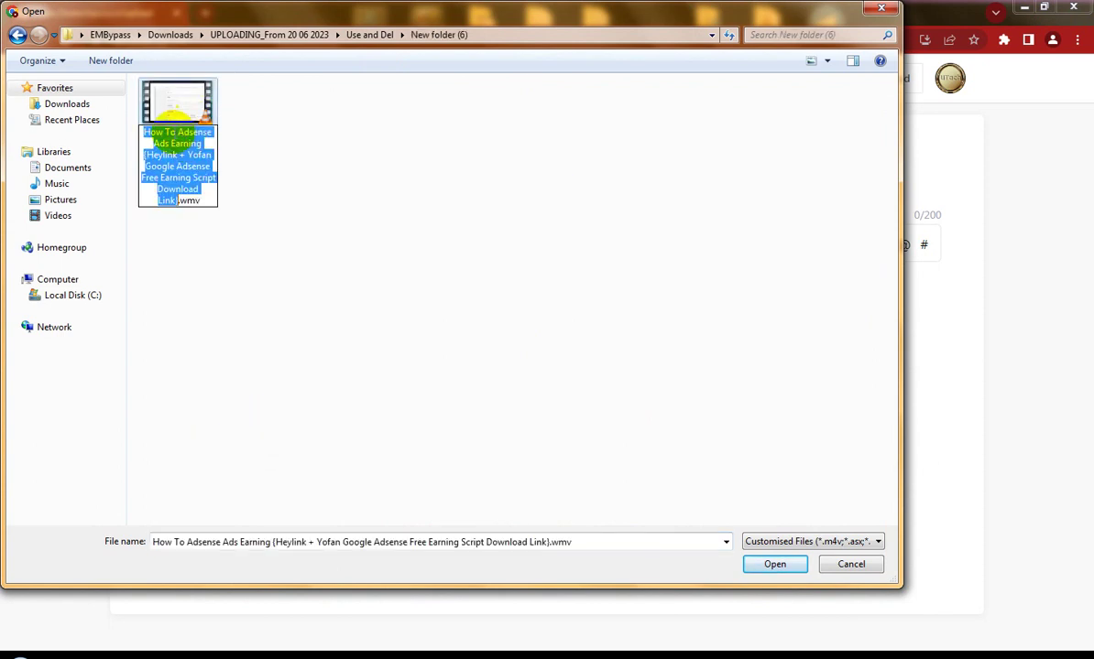
pyautogui.rightClick(179, 171)
pyautogui.click(209, 206)
pyautogui.doubleClick(176, 98)
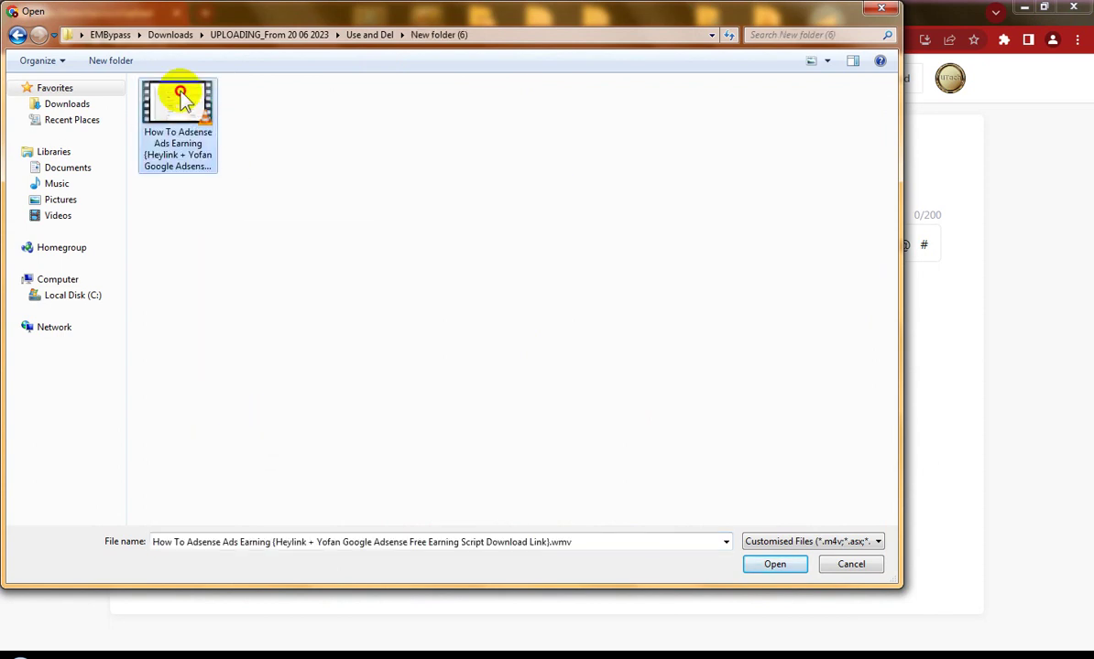
# Caption the sixth video "How To Adsense Ads Earning {Heylink + Yofan Google Adsense Free Earning Script Download Link}" and set its language to English.
pyautogui.click(472, 238)
pyautogui.rightClick(473, 238)
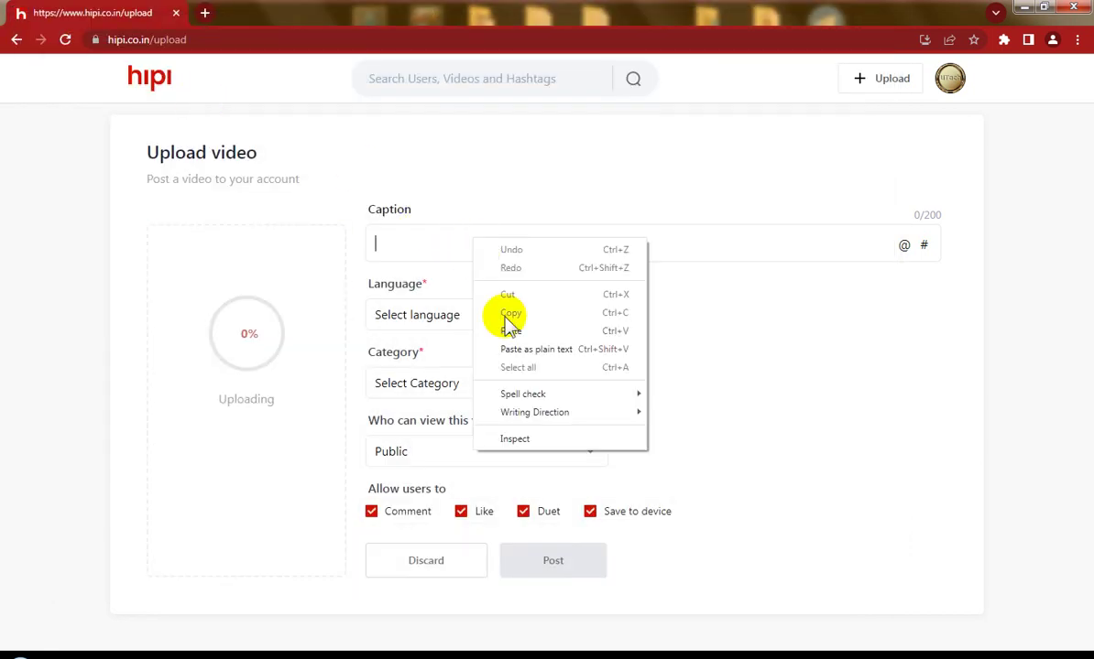
pyautogui.click(508, 327)
pyautogui.click(489, 336)
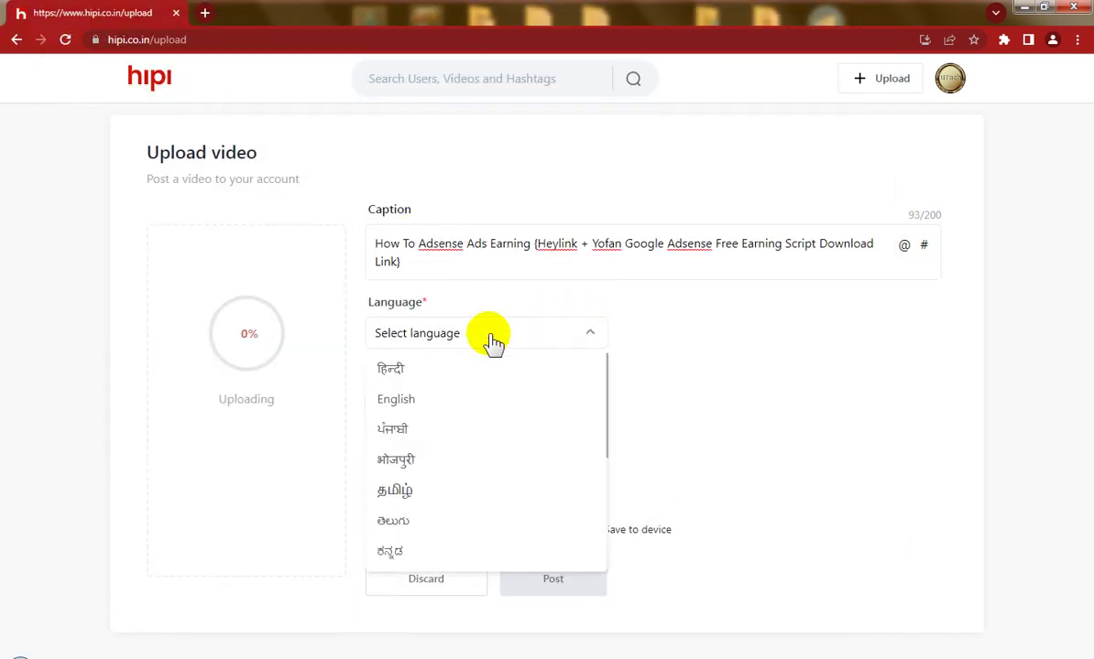
pyautogui.click(422, 406)
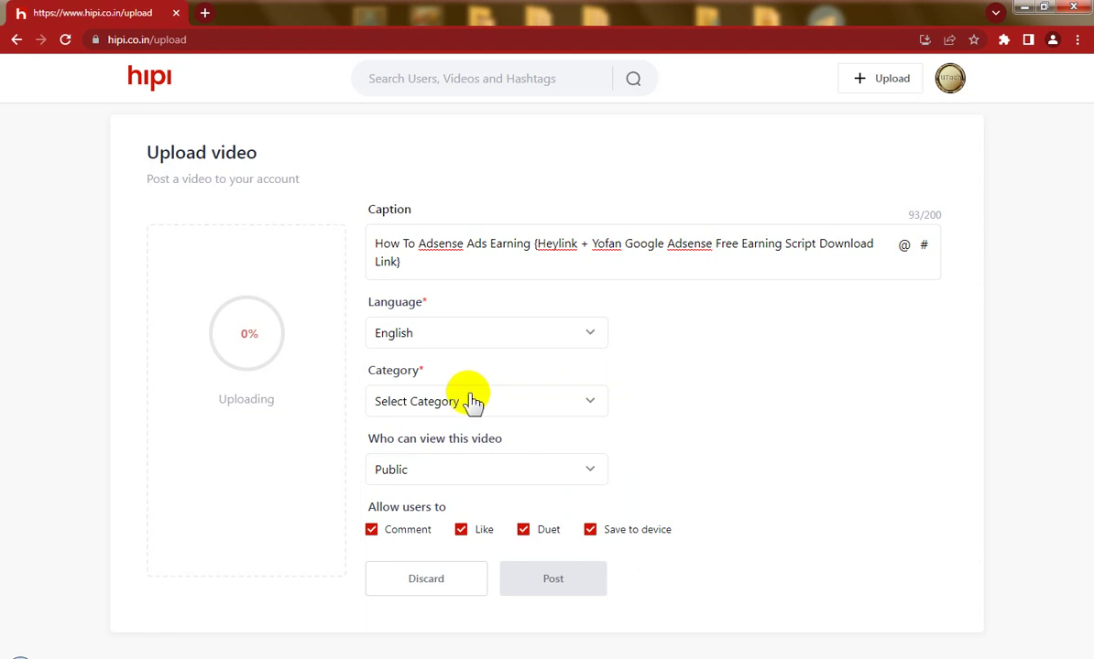
# Set the sixth video's category to "Education, career and knowledge".
pyautogui.click(457, 404)
pyautogui.scroll(-3, 485, 541)
pyautogui.scroll(-4, 485, 549)
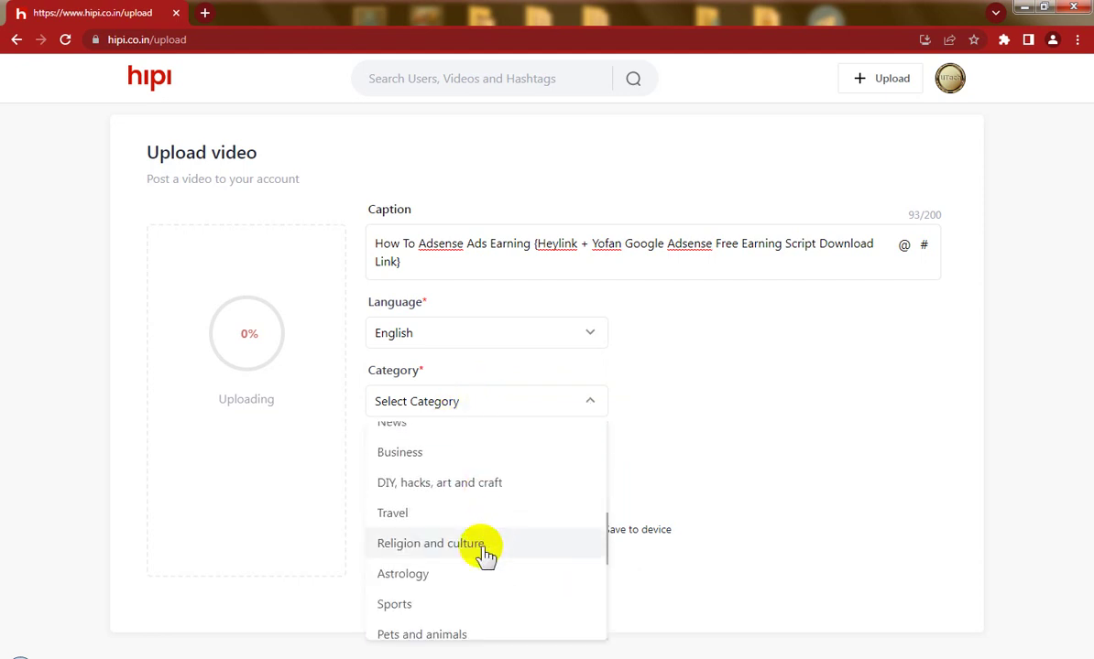
pyautogui.click(488, 603)
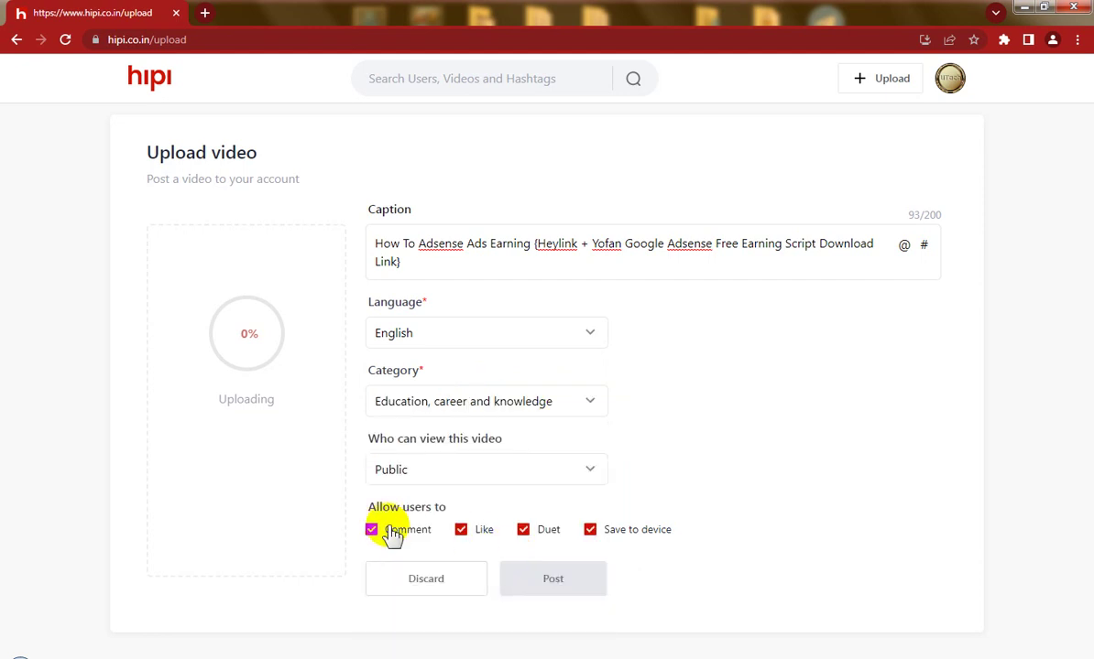
# Turn off Comment, Duet and Save to device for the sixth video and post it once uploaded.
pyautogui.click(376, 530)
pyautogui.click(529, 531)
pyautogui.click(616, 537)
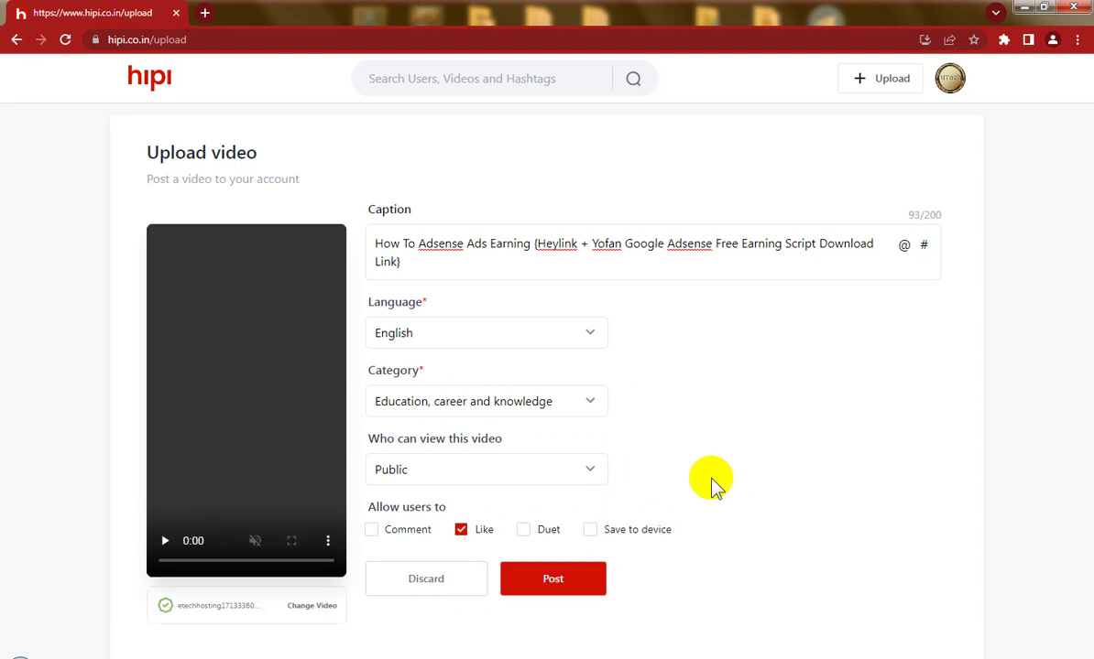
pyautogui.click(549, 584)
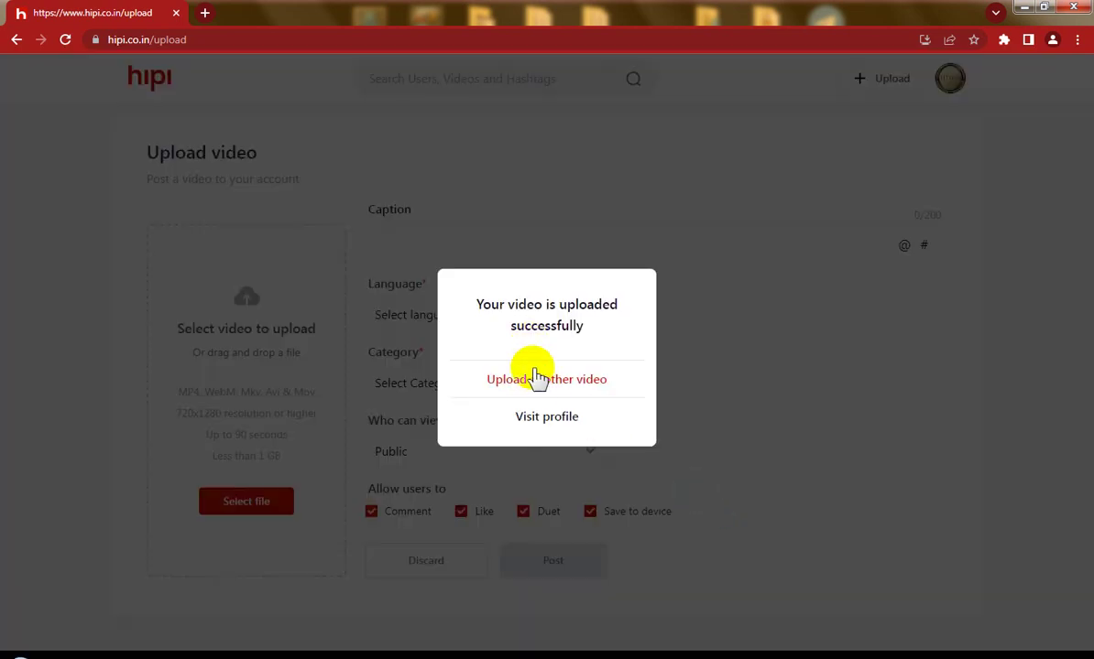
# Begin a seventh video upload and browse to "New folder (7)" inside "Use and Del".
pyautogui.click(546, 383)
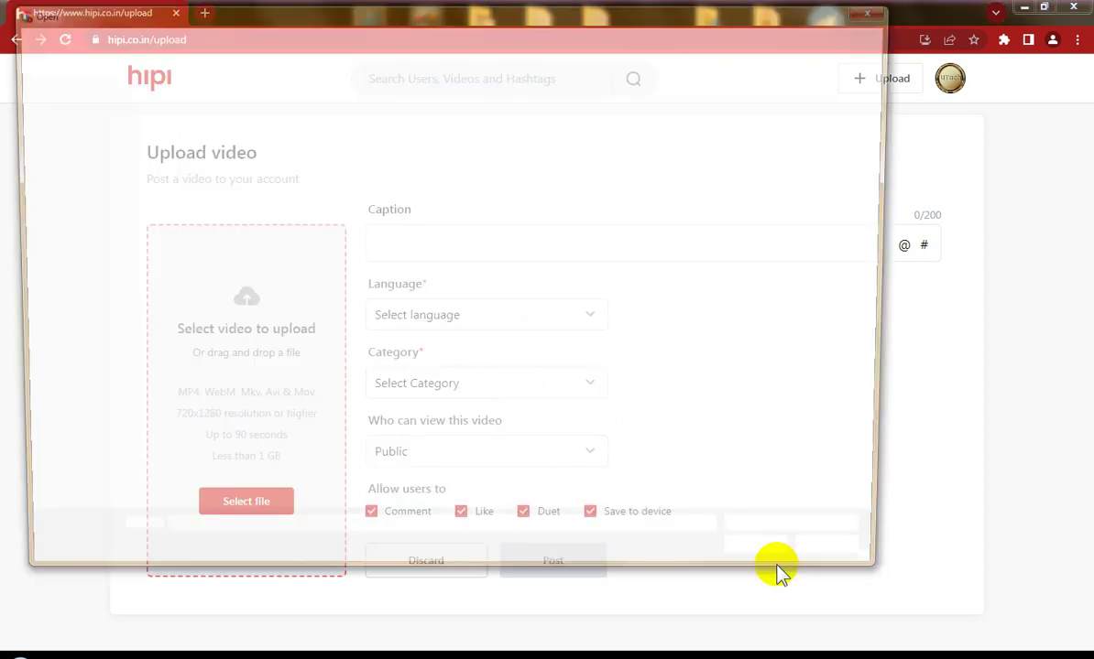
pyautogui.click(369, 34)
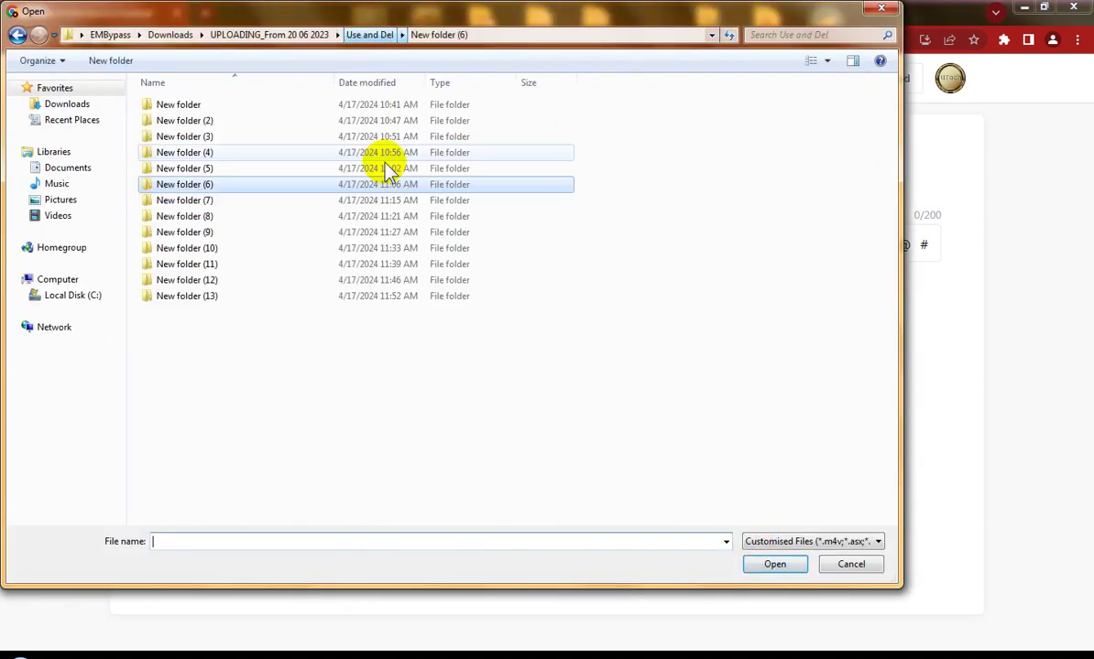
pyautogui.doubleClick(207, 199)
# Copy the name of "HeyLink Ads Earning {Heylink Google Adsense Free Earning Script Download Link}.wmv" without its extension and choose that file.
pyautogui.click(176, 114)
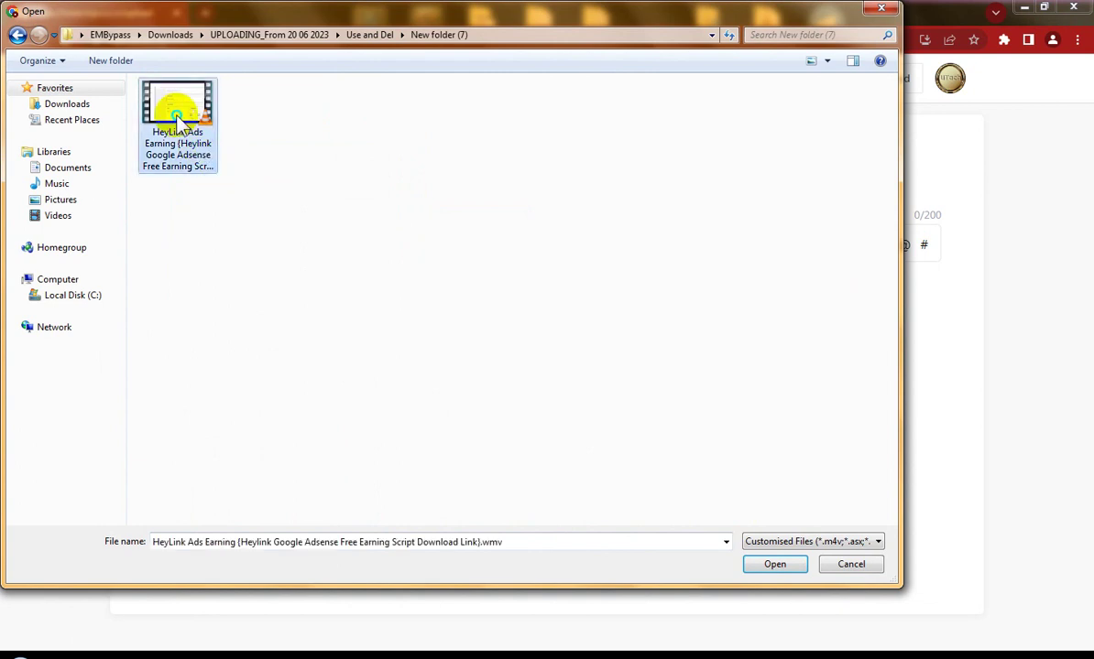
pyautogui.rightClick(177, 117)
pyautogui.click(218, 432)
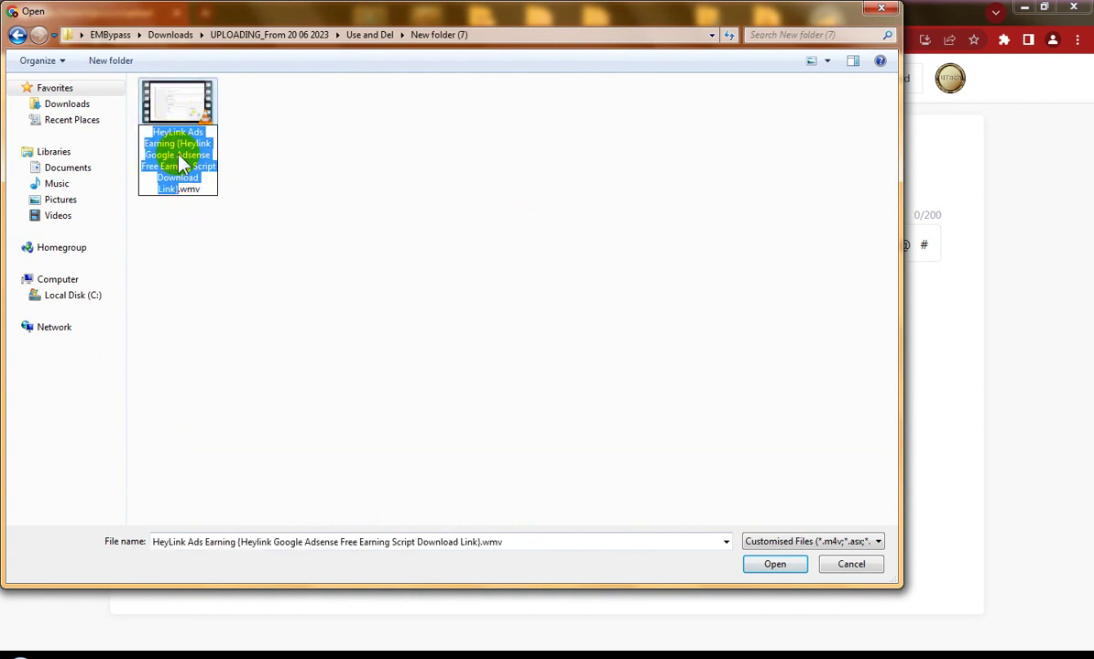
pyautogui.rightClick(181, 159)
pyautogui.click(220, 204)
pyautogui.press('Escape')
pyautogui.press('Escape')
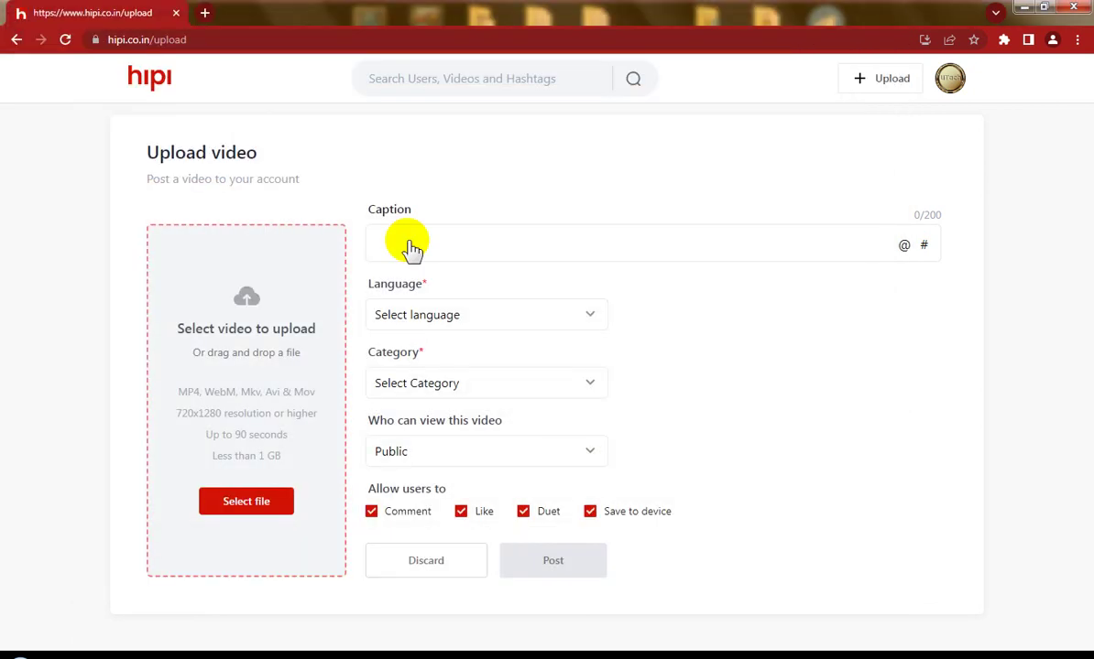
# Caption the seventh video "HeyLink Ads Earning {Heylink Google Adsense Free Earning Script Download Link}" and set its language to English.
pyautogui.click(444, 240)
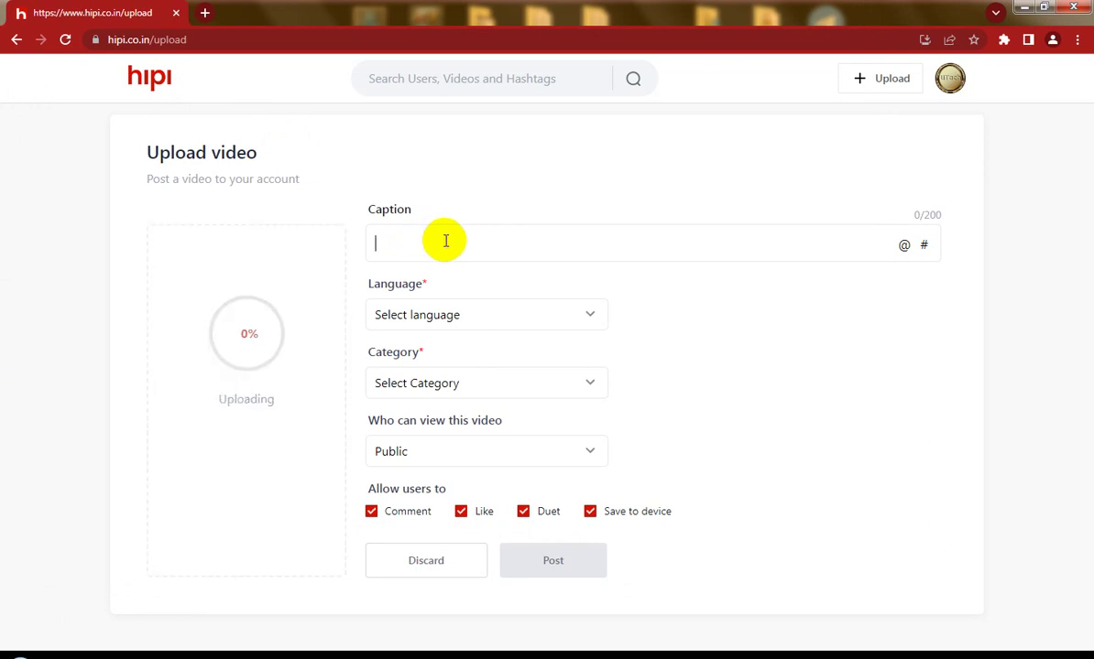
pyautogui.rightClick(445, 241)
pyautogui.click(483, 332)
pyautogui.click(470, 326)
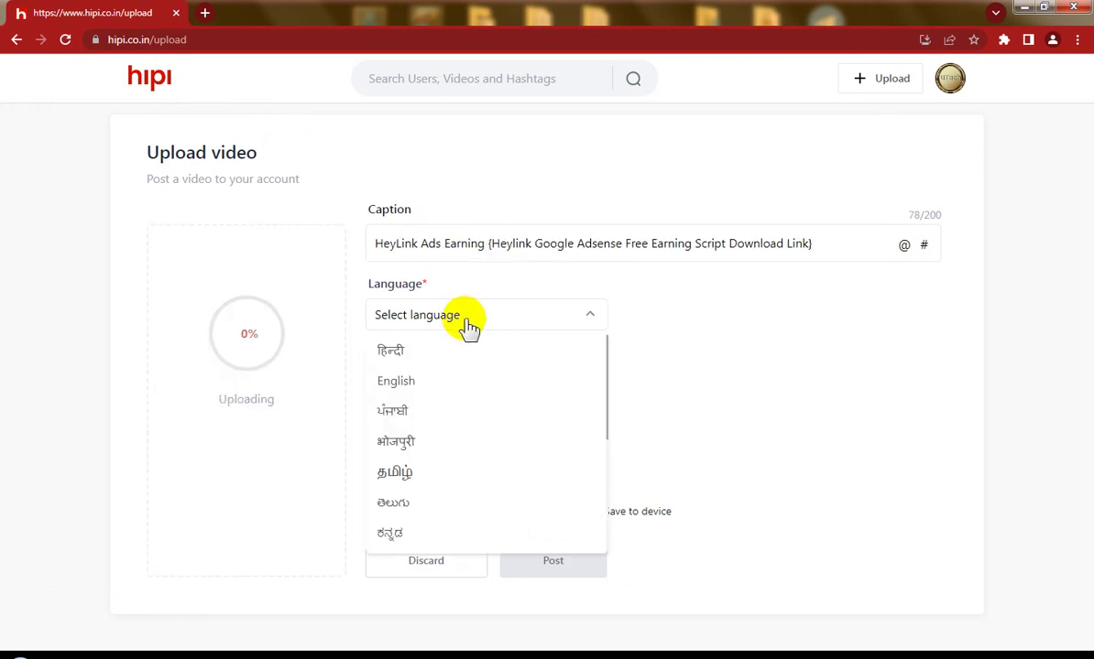
pyautogui.click(444, 380)
# Set the seventh video's category to "Education, career and knowledge".
pyautogui.click(470, 383)
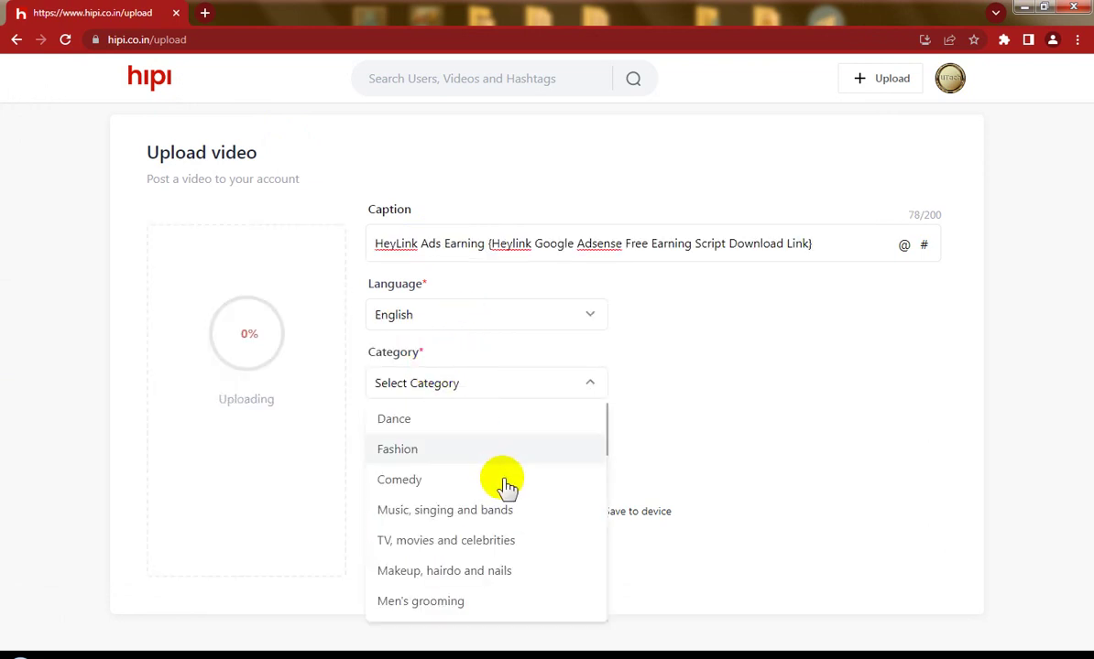
pyautogui.scroll(-3, 506, 486)
pyautogui.click(480, 588)
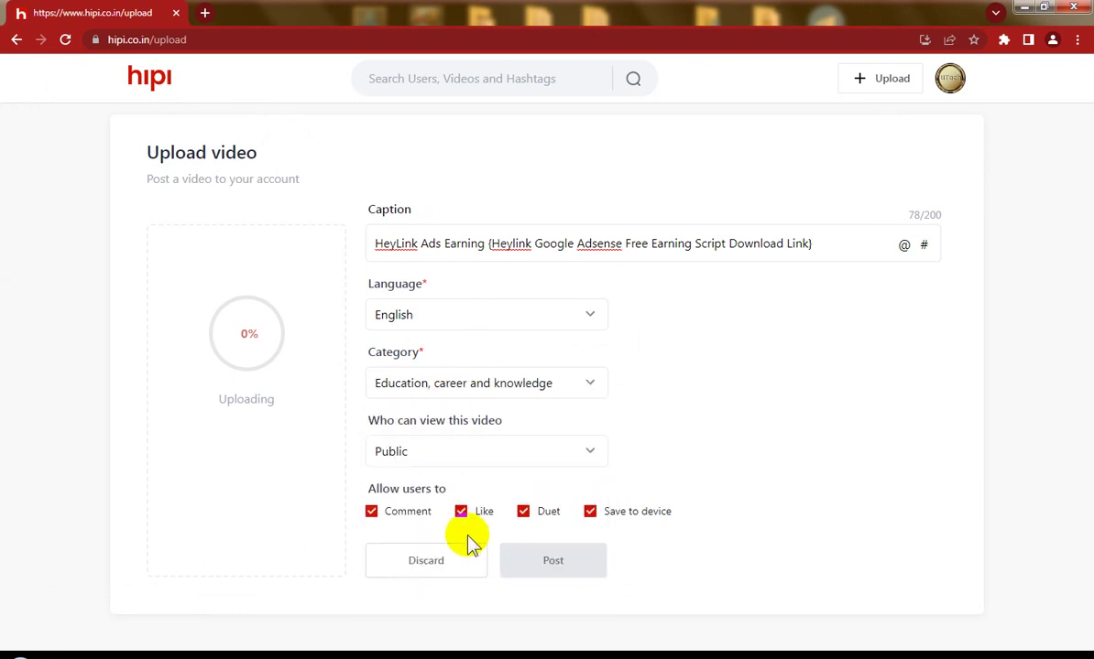
# Turn off Comment, Duet and Save to device for the seventh video and post it once uploaded.
pyautogui.click(372, 512)
pyautogui.click(527, 512)
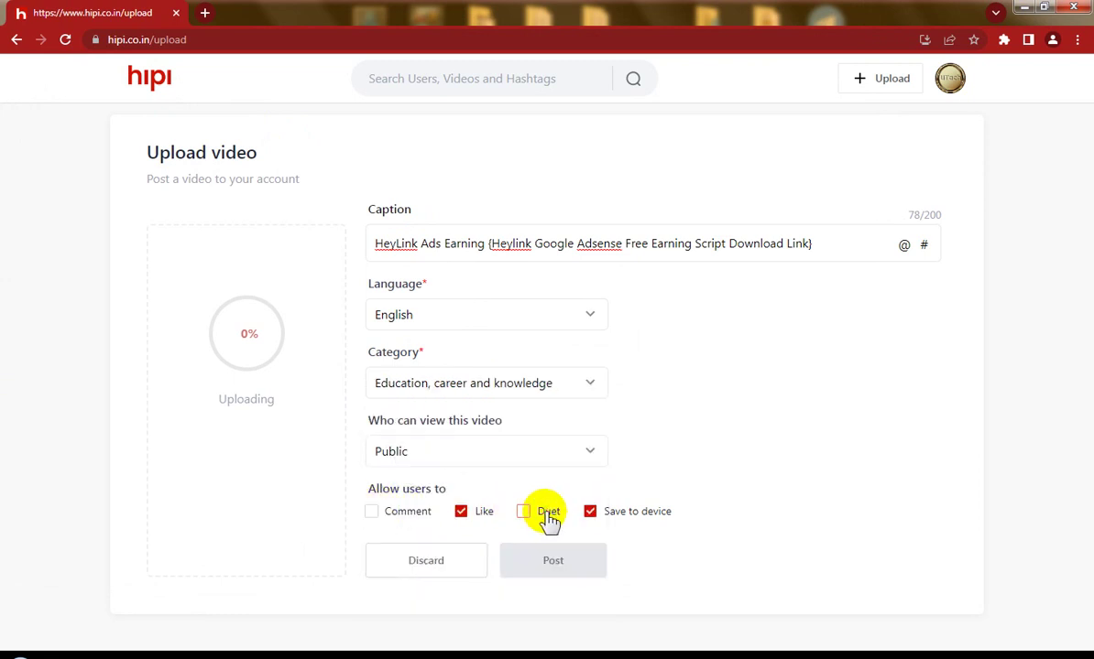
pyautogui.click(632, 515)
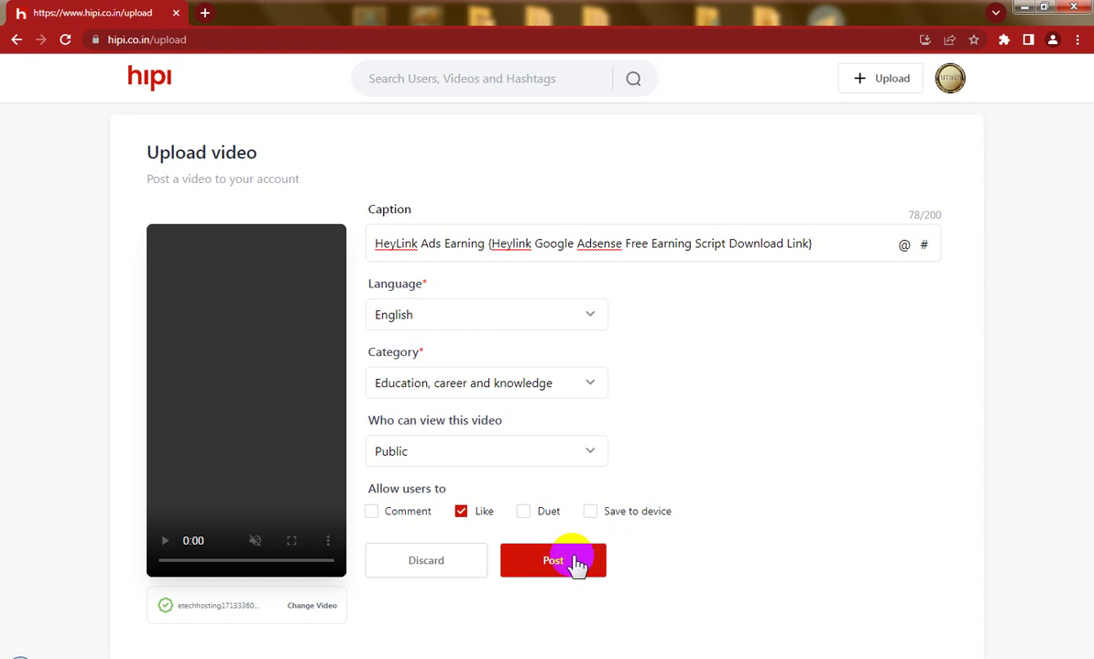
pyautogui.click(575, 563)
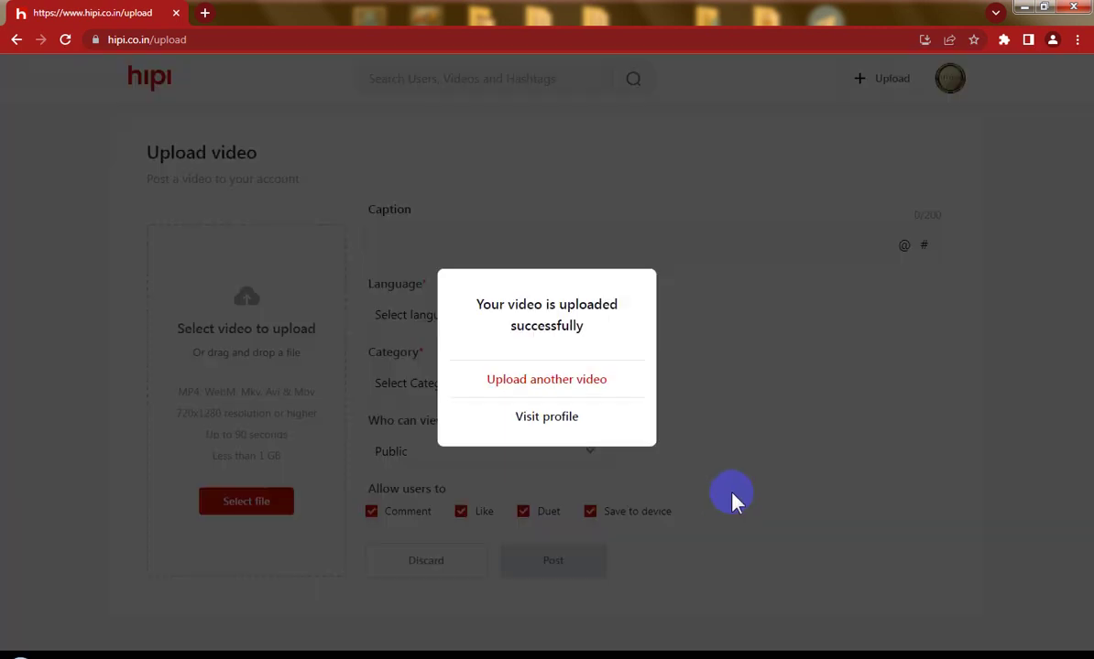
# Begin an eighth video upload and browse to "New folder (8)" inside "Use and Del".
pyautogui.click(540, 380)
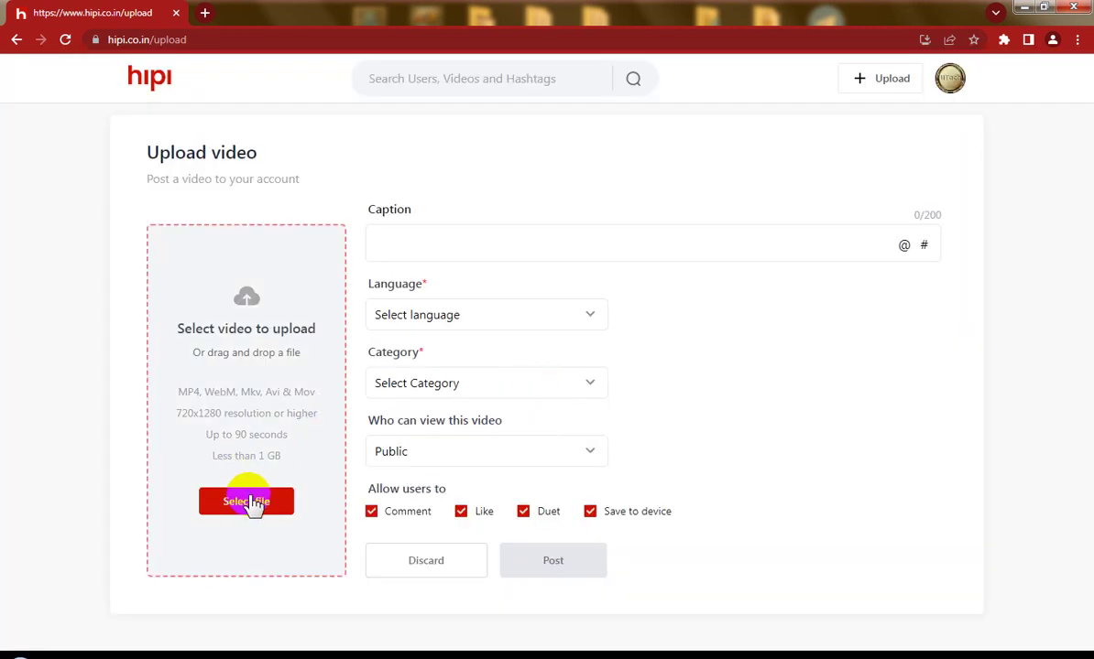
pyautogui.click(246, 502)
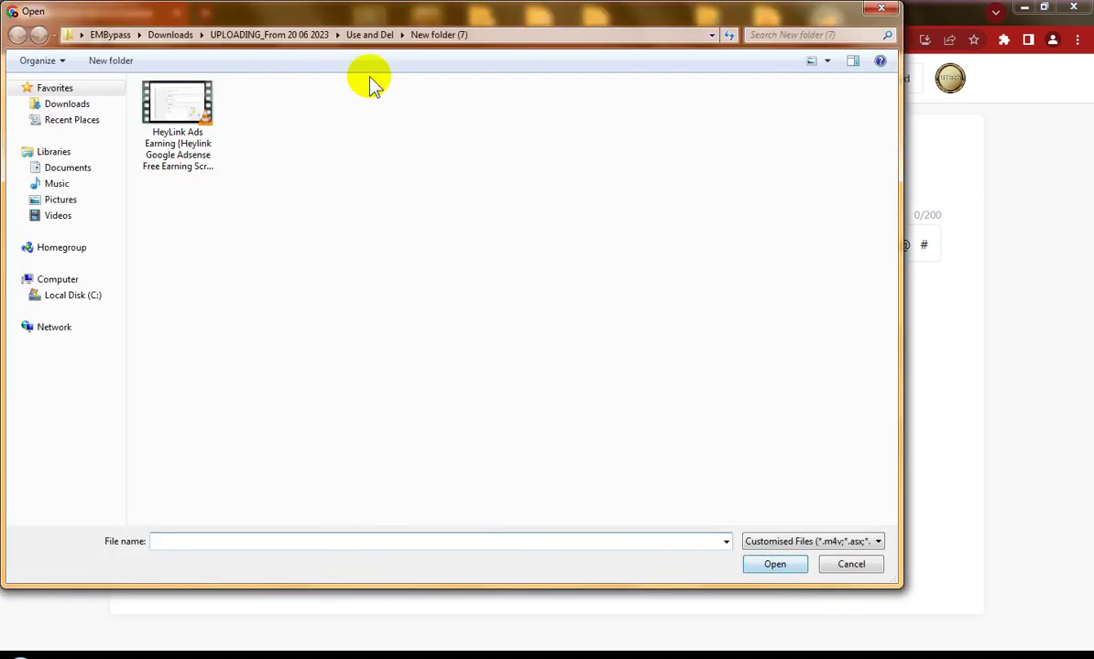
pyautogui.click(370, 35)
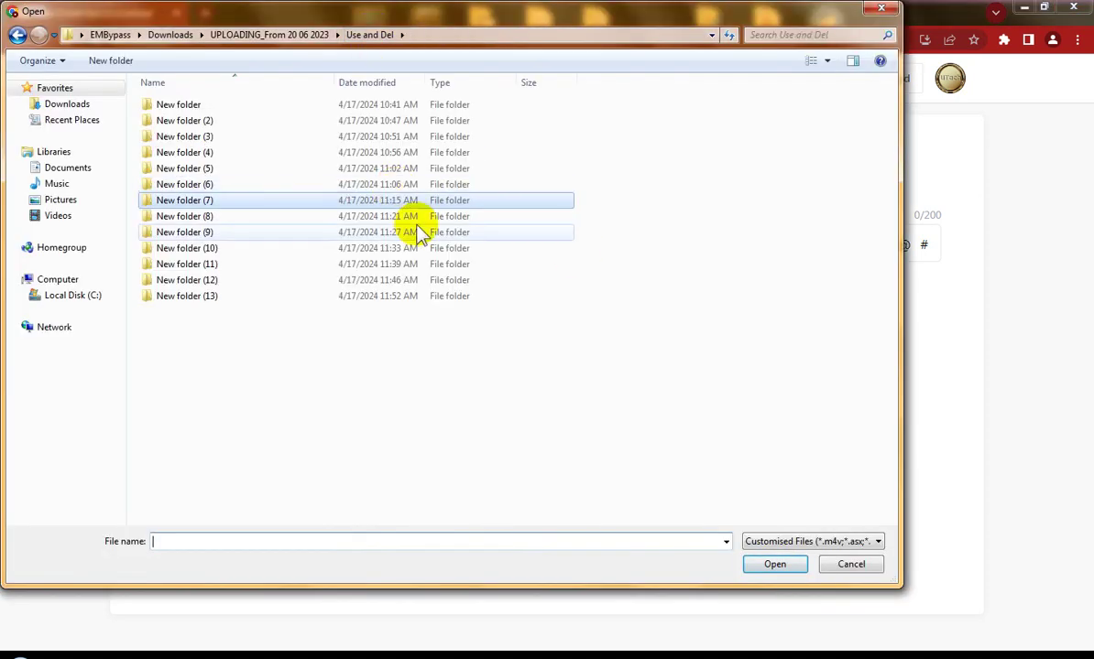
pyautogui.doubleClick(210, 216)
# Copy the name of "Yofan Ads Earning {Yofan Google Adsense Free Earning Script Download Link}.wmv" without its extension and choose that file.
pyautogui.rightClick(188, 133)
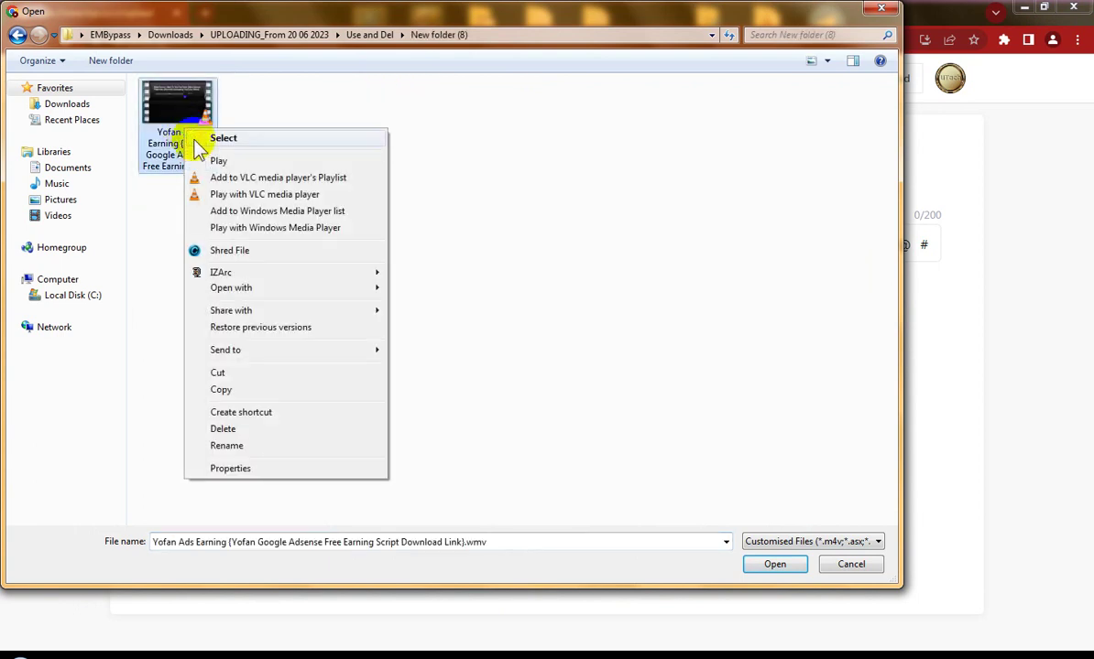
pyautogui.click(248, 447)
pyautogui.rightClick(179, 158)
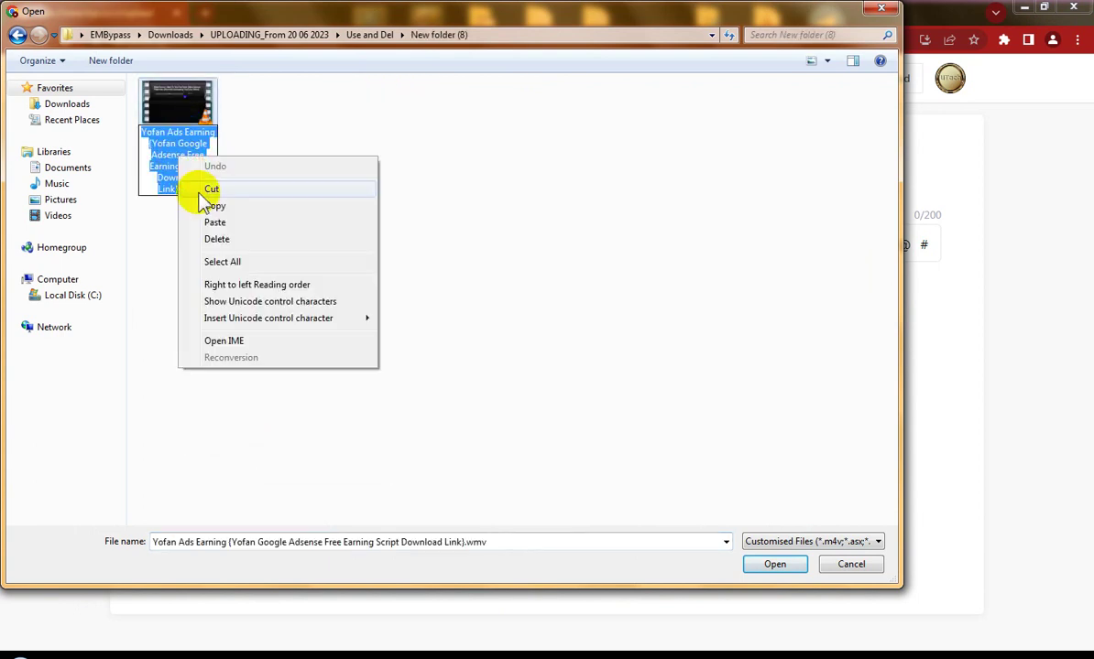
pyautogui.click(213, 208)
pyautogui.doubleClick(181, 103)
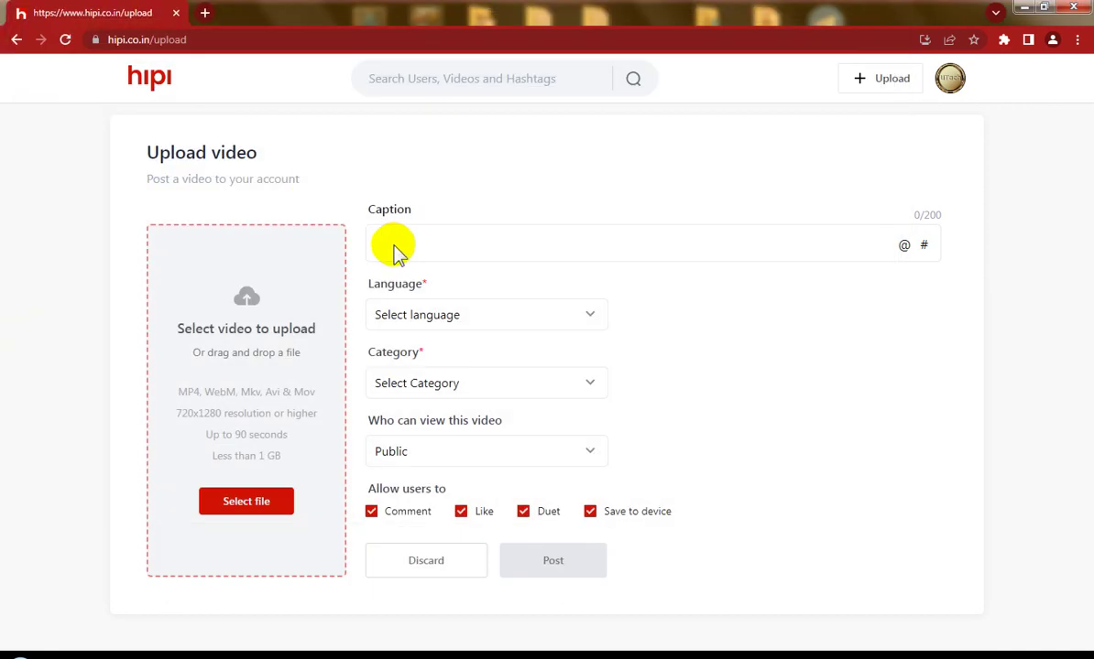
# Caption the eighth video "Yofan Ads Earning {Yofan Google Adsense Free Earning Script Download Link}" and set its language to English.
pyautogui.rightClick(438, 246)
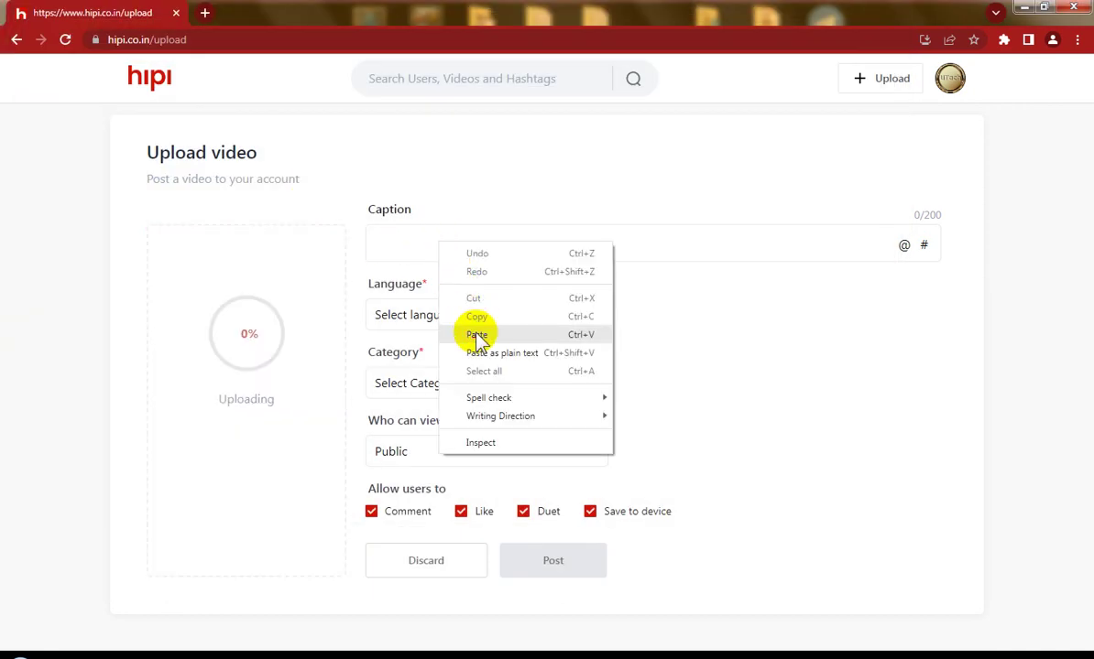
pyautogui.click(471, 334)
pyautogui.click(465, 322)
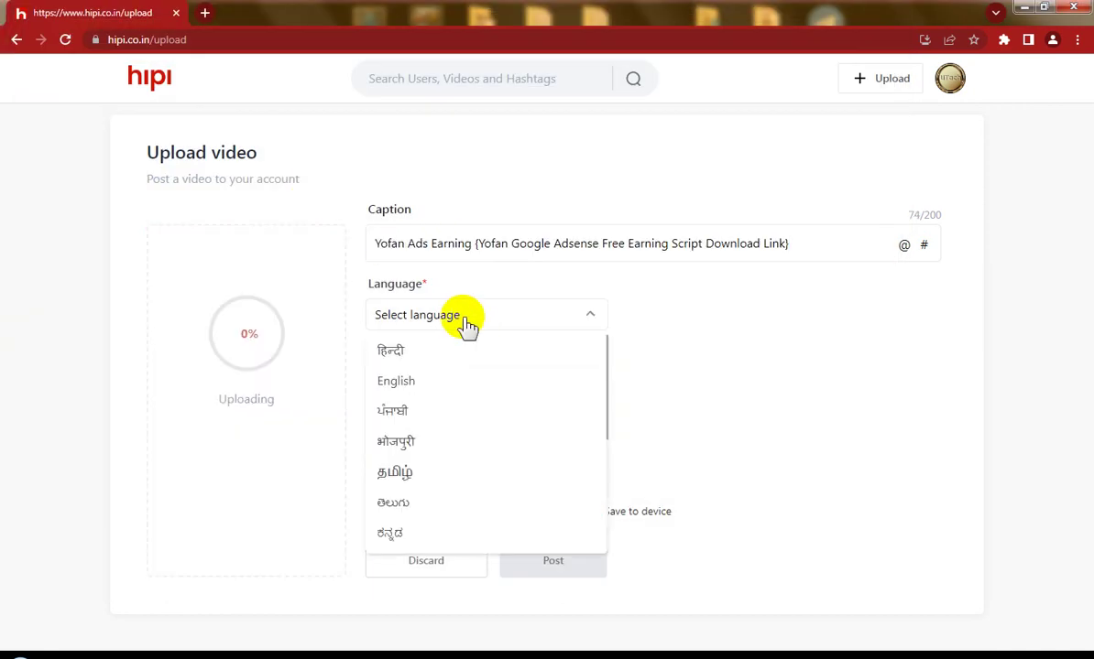
pyautogui.click(408, 383)
# Set the eighth video's category to "Education, career and knowledge".
pyautogui.click(448, 383)
pyautogui.scroll(-6, 486, 458)
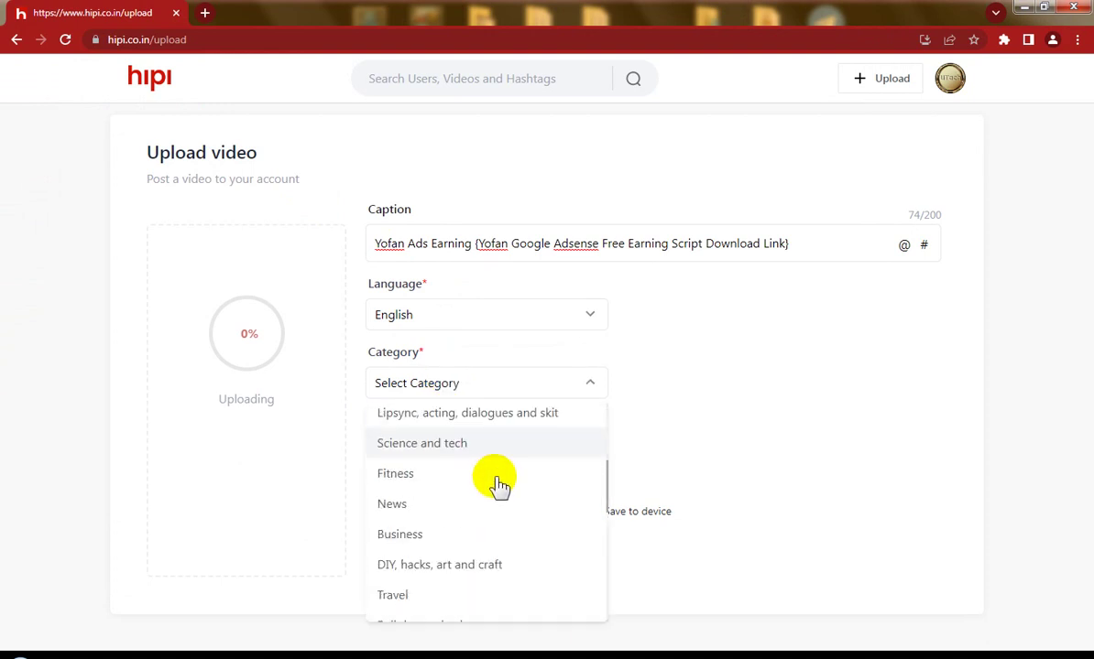
pyautogui.click(483, 583)
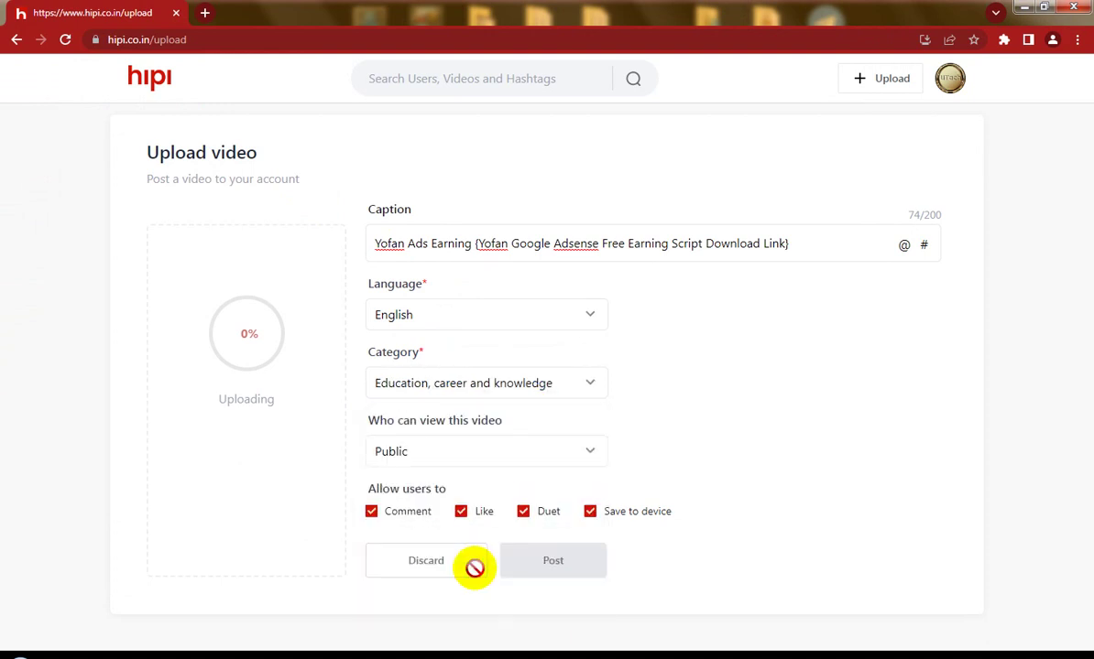
# Turn off Comment, Duet and Save to device for the eighth video and post it once uploaded.
pyautogui.click(403, 513)
pyautogui.click(523, 511)
pyautogui.click(596, 513)
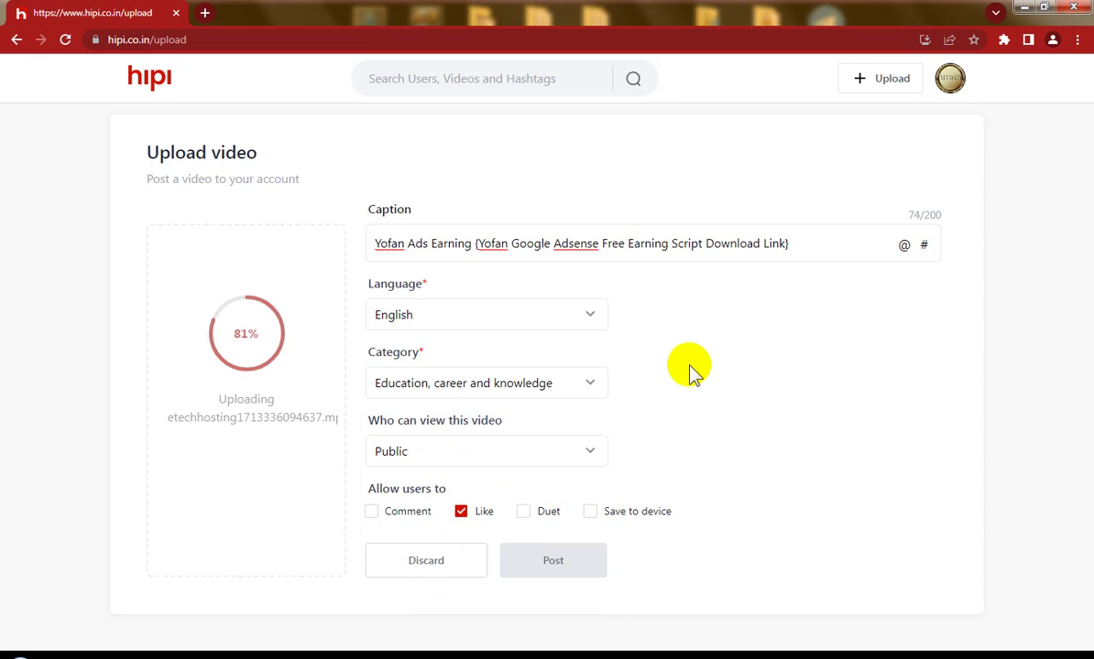
pyautogui.click(555, 566)
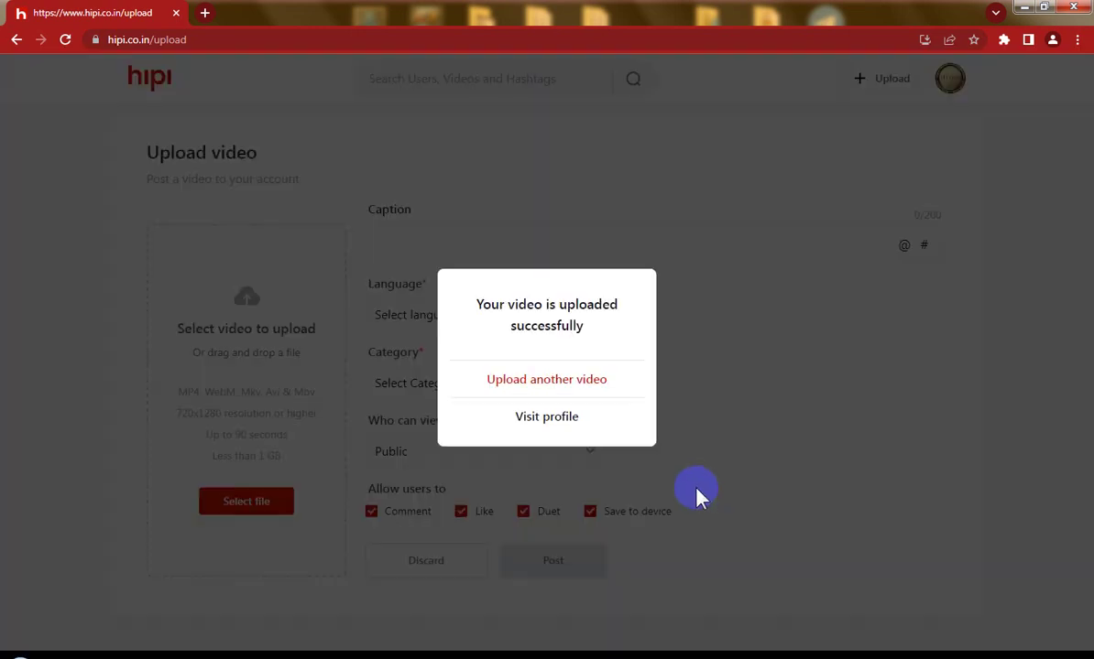
# Begin a ninth video upload and browse to "New folder (9)" inside "Use and Del".
pyautogui.click(575, 379)
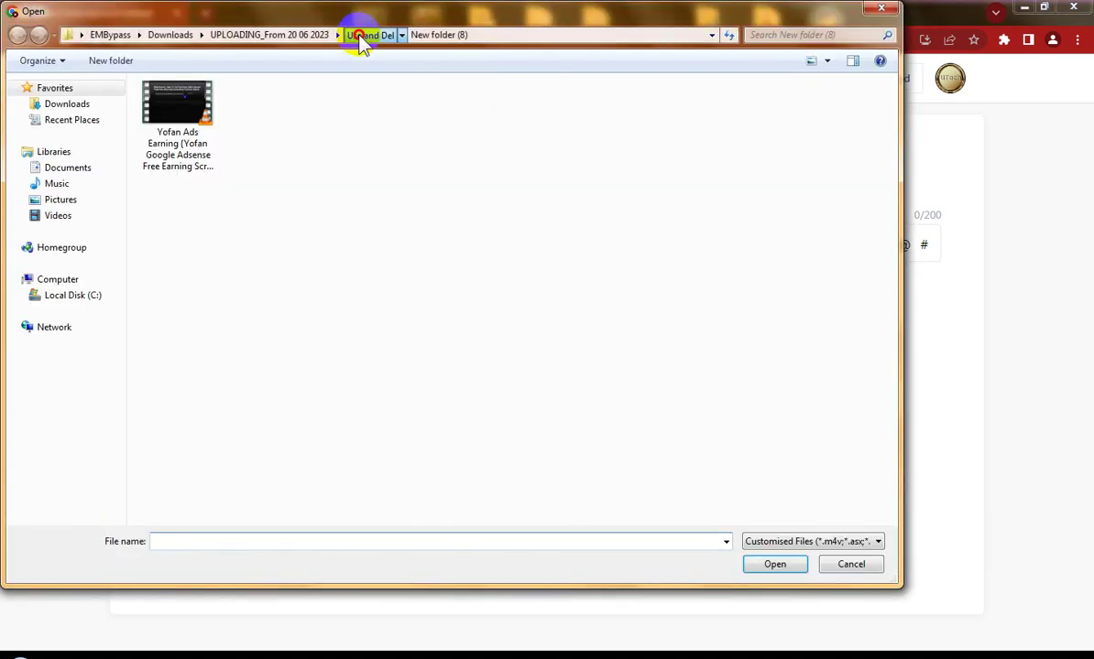
pyautogui.click(362, 38)
pyautogui.doubleClick(195, 232)
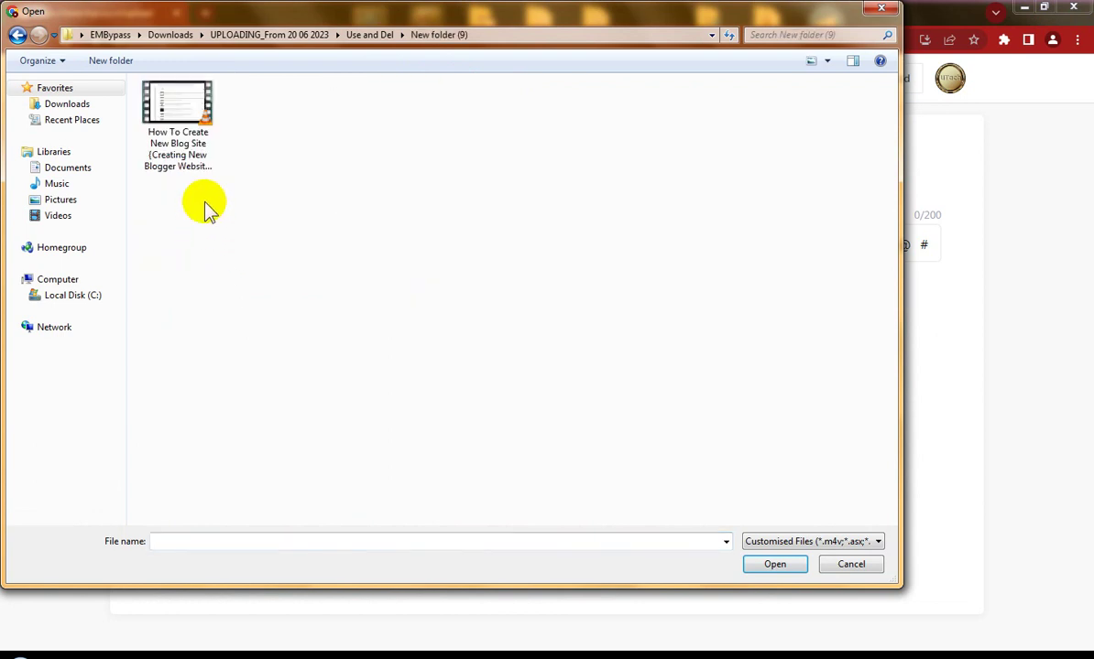
# Copy the file name of the blog site video in "New folder (9)" and choose that video for upload.
pyautogui.click(176, 112)
pyautogui.rightClick(175, 108)
pyautogui.click(216, 429)
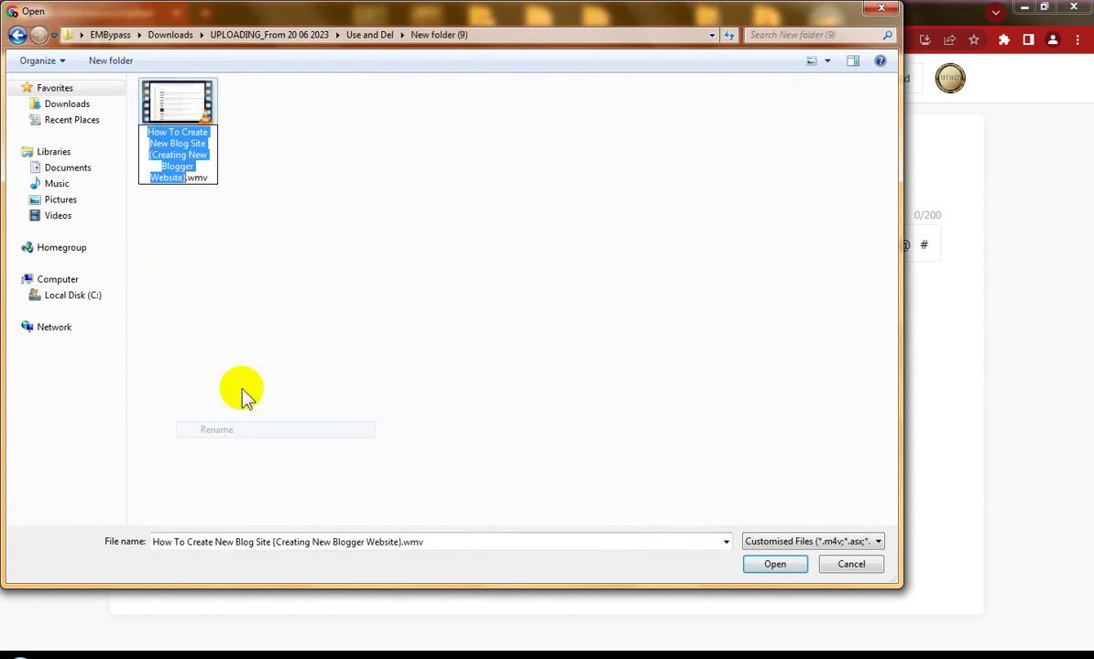
pyautogui.rightClick(177, 146)
pyautogui.click(221, 201)
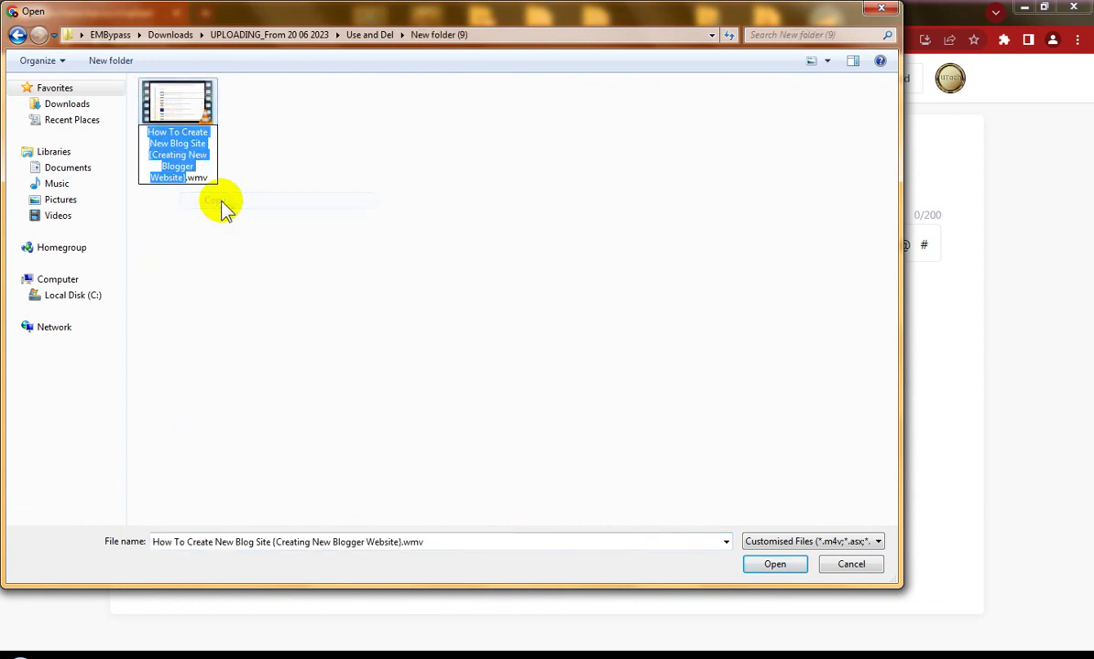
pyautogui.doubleClick(179, 102)
# Caption the ninth video "How To Create New Blog Site {Creating New Blogger Website}" using the copied name and set its language to English.
pyautogui.click(422, 240)
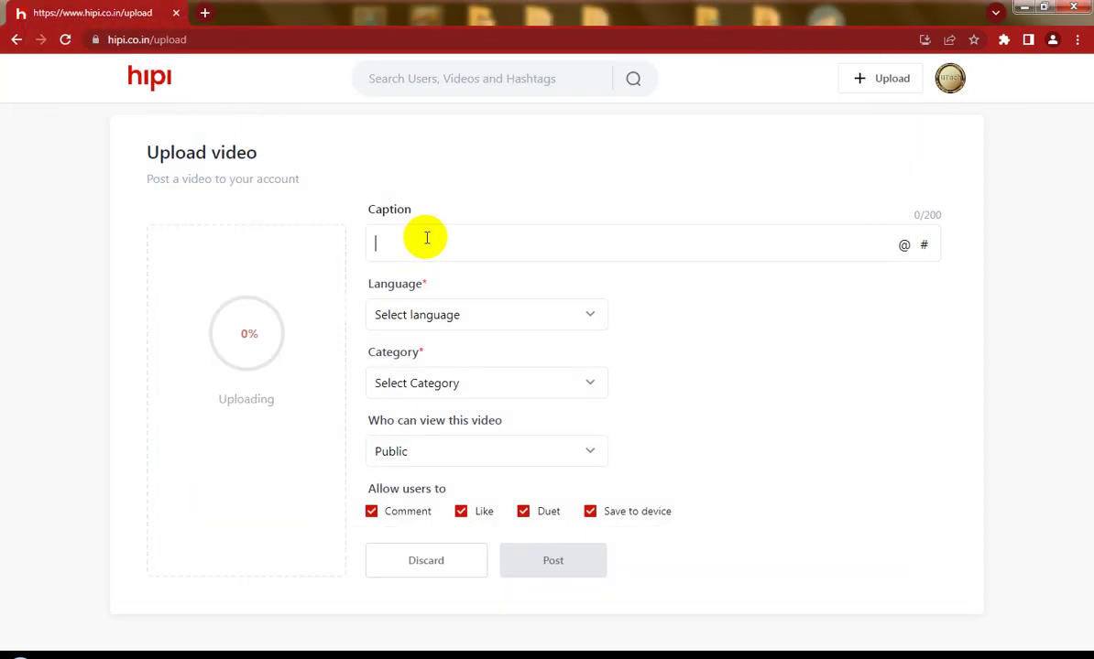
pyautogui.rightClick(426, 238)
pyautogui.click(477, 340)
pyautogui.click(463, 319)
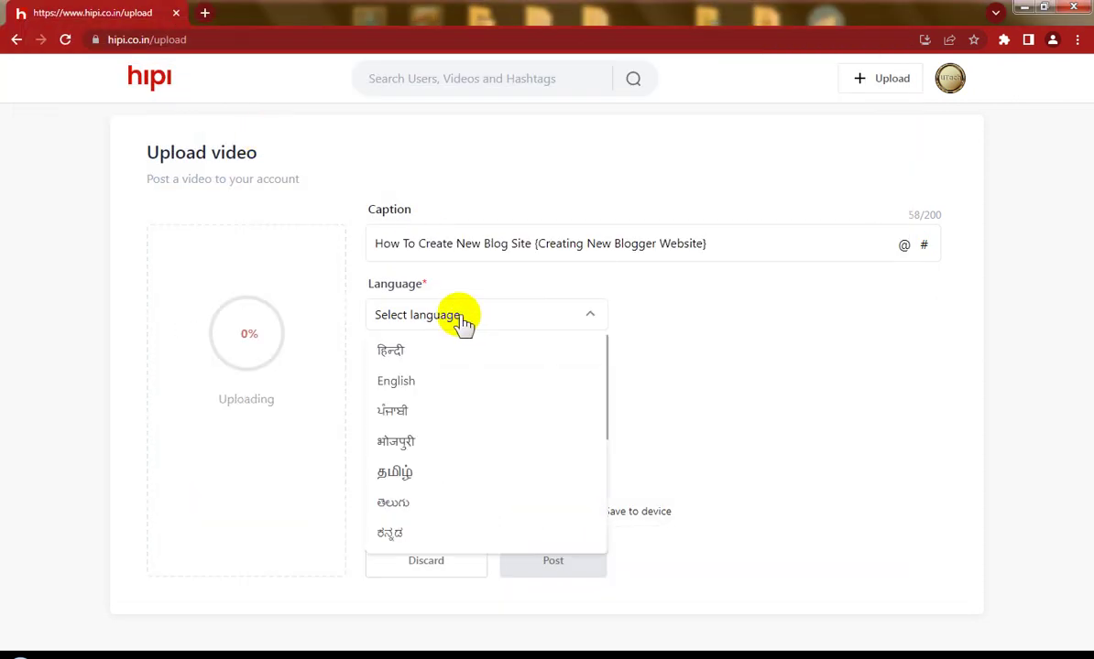
pyautogui.click(401, 382)
# Set the ninth video's category to "Education, career and knowledge".
pyautogui.click(463, 384)
pyautogui.scroll(-1, 486, 476)
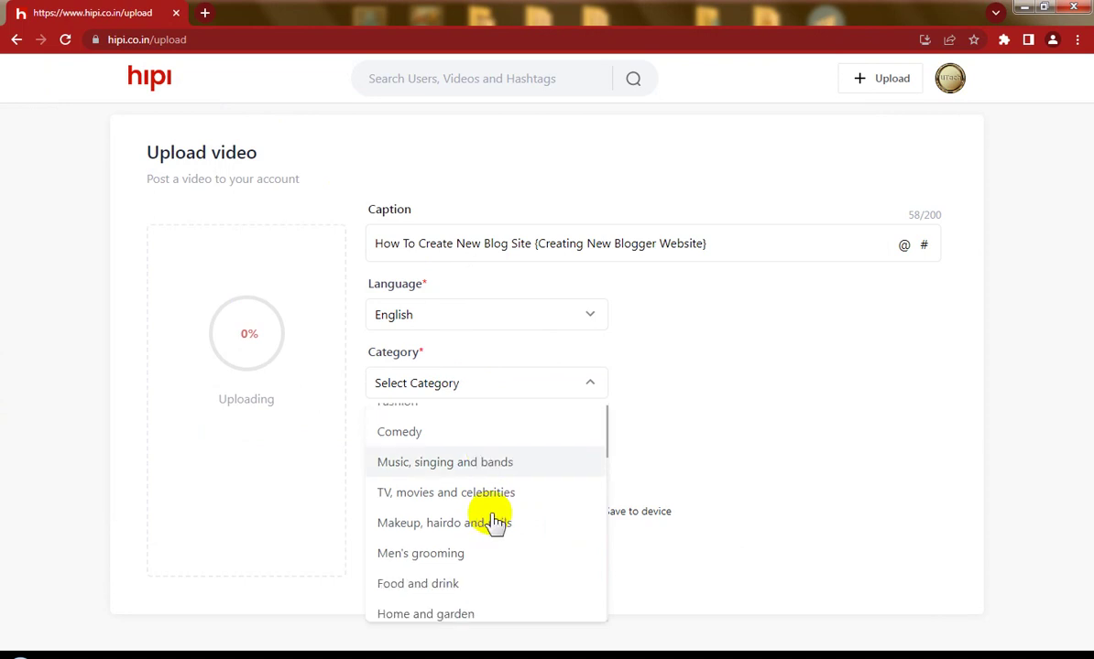
pyautogui.scroll(-5, 495, 522)
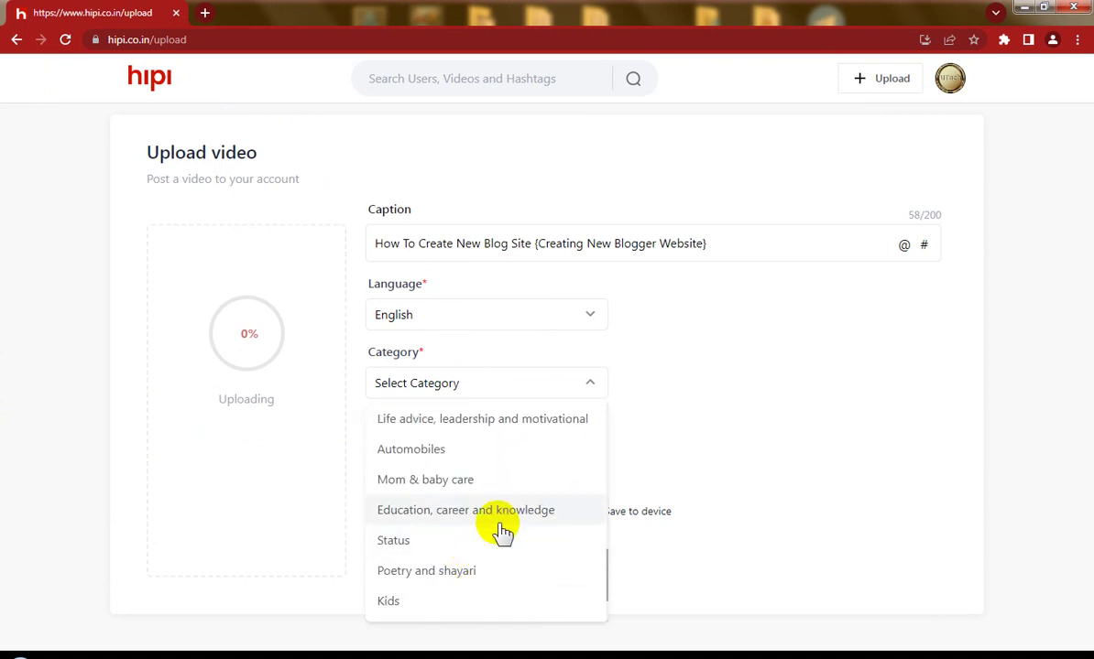
pyautogui.click(502, 525)
# Turn off Comment, Duet and Save to device for the ninth video and post it once uploaded.
pyautogui.click(374, 511)
pyautogui.click(523, 511)
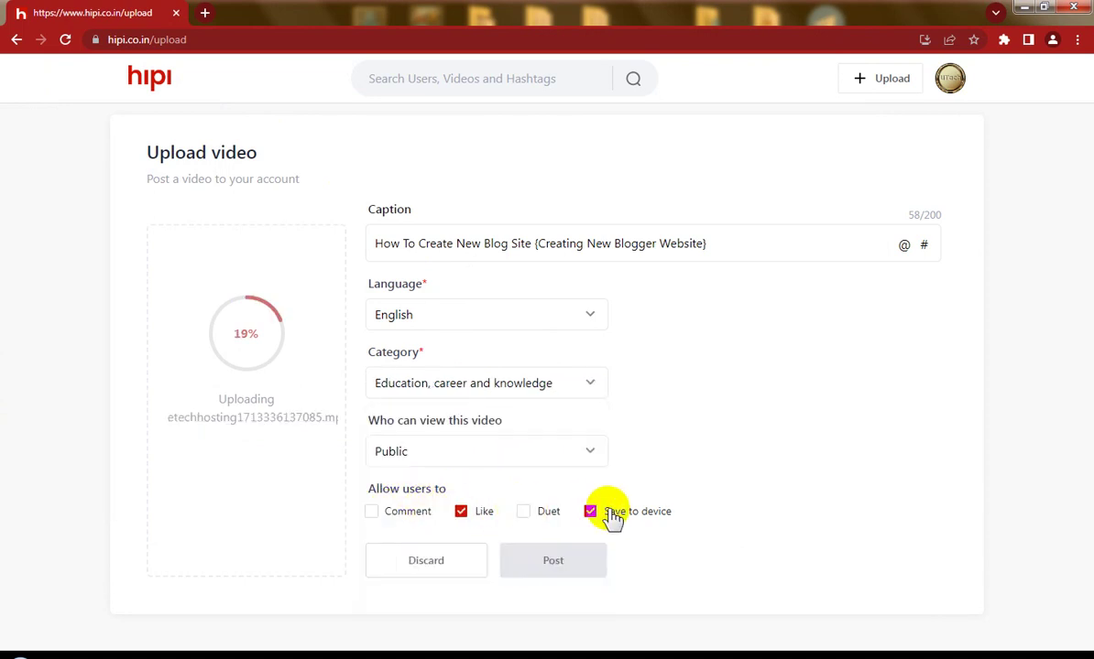
pyautogui.click(609, 511)
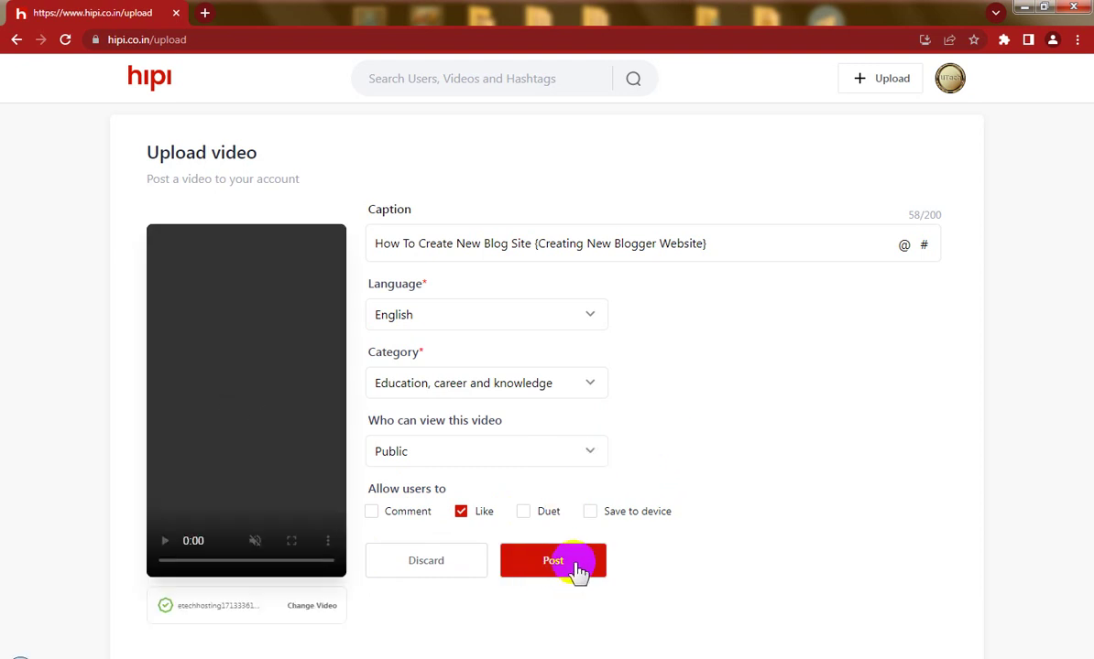
pyautogui.click(581, 562)
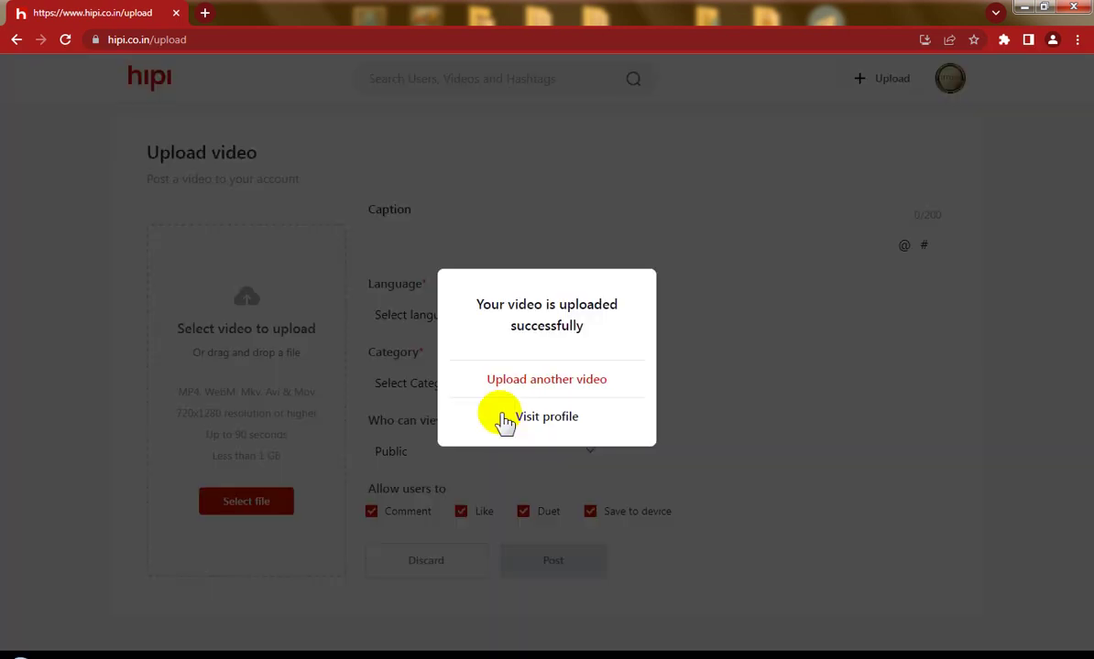
# Begin a tenth video upload and browse to "New folder (10)" inside "Use and Del".
pyautogui.click(553, 383)
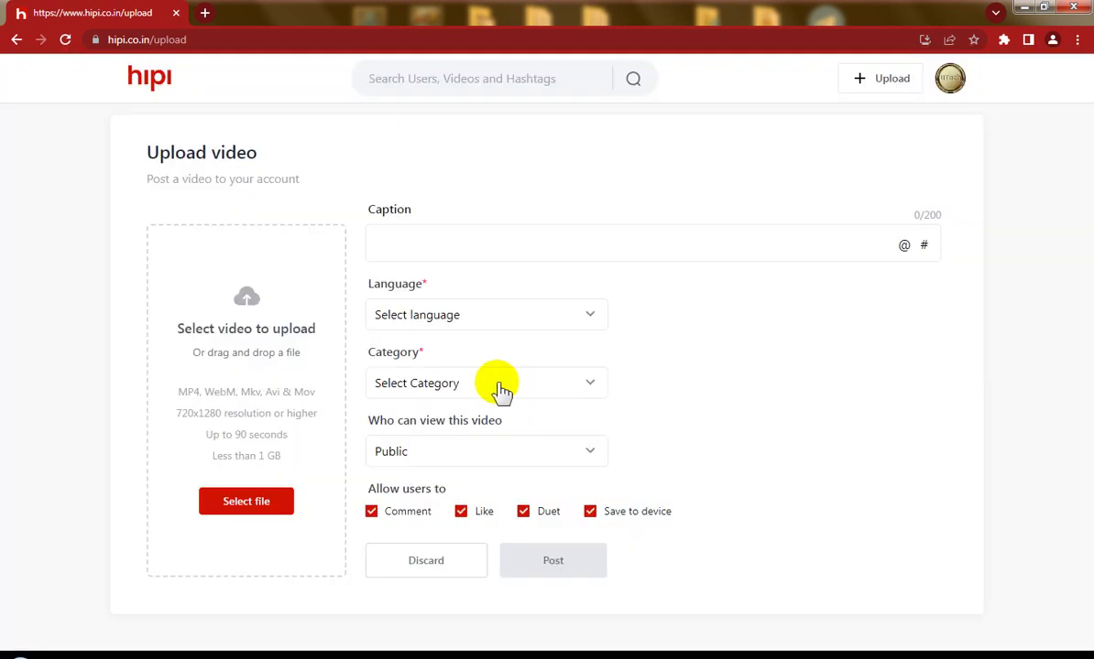
pyautogui.click(234, 506)
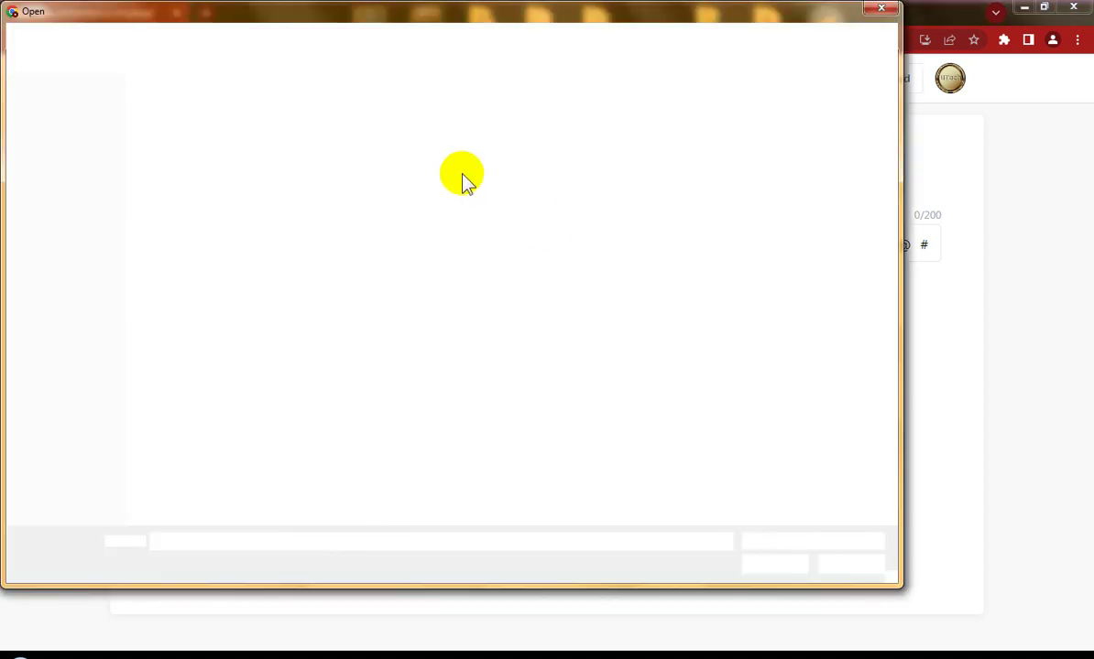
pyautogui.click(381, 38)
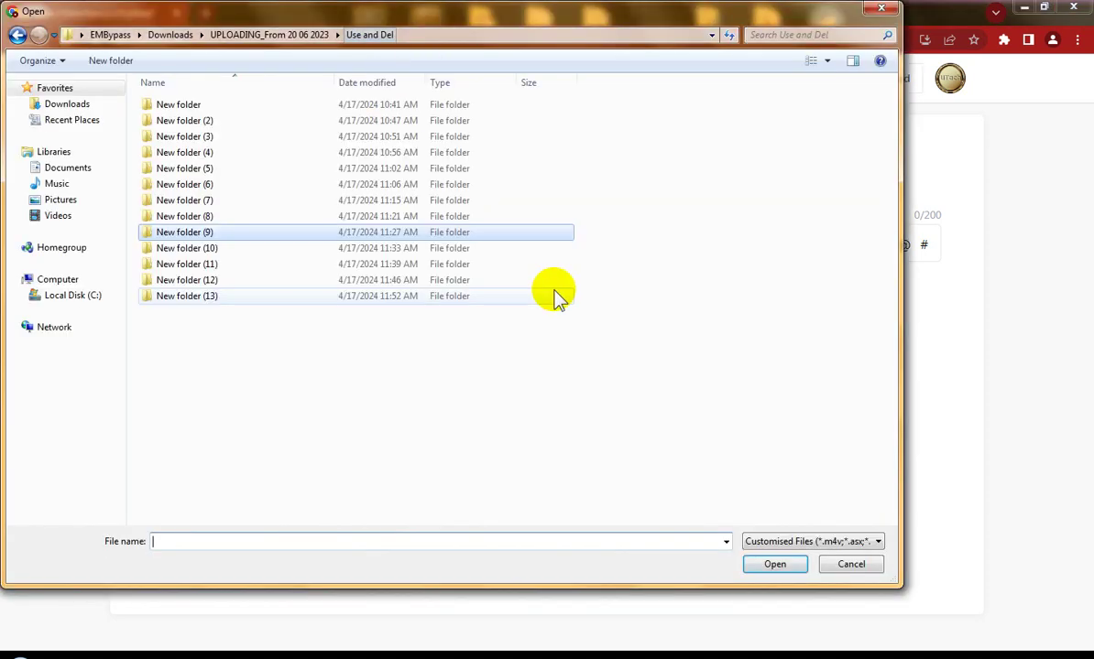
pyautogui.doubleClick(208, 254)
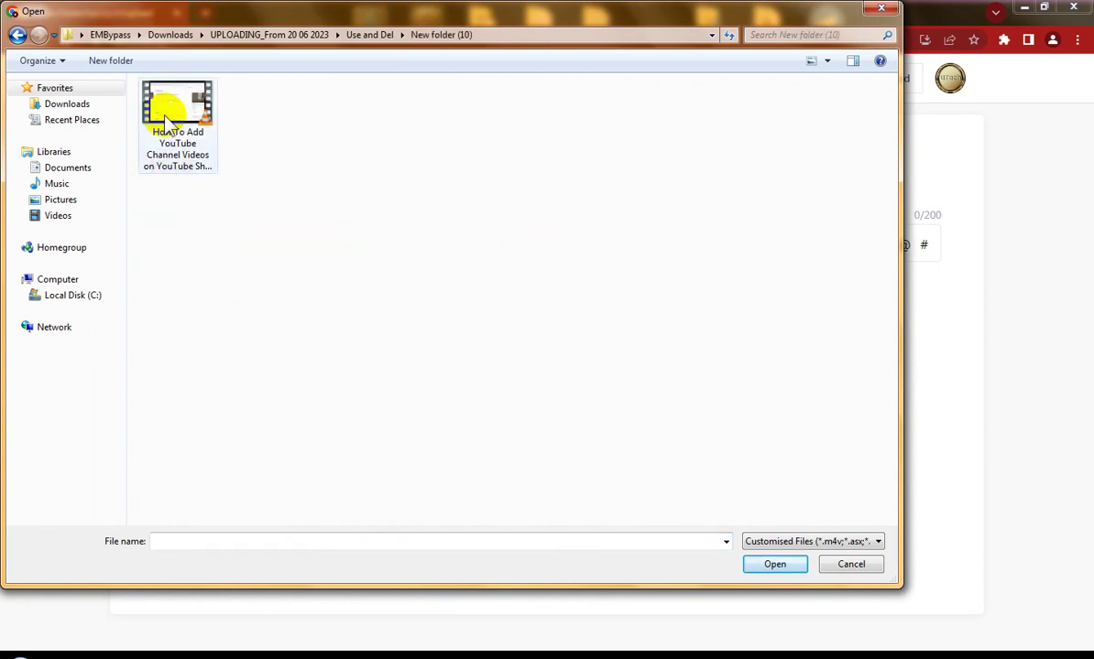
# Copy the file name of the YouTube Shorts playlist video in "New folder (10)" and choose that video for upload.
pyautogui.rightClick(173, 110)
pyautogui.click(227, 437)
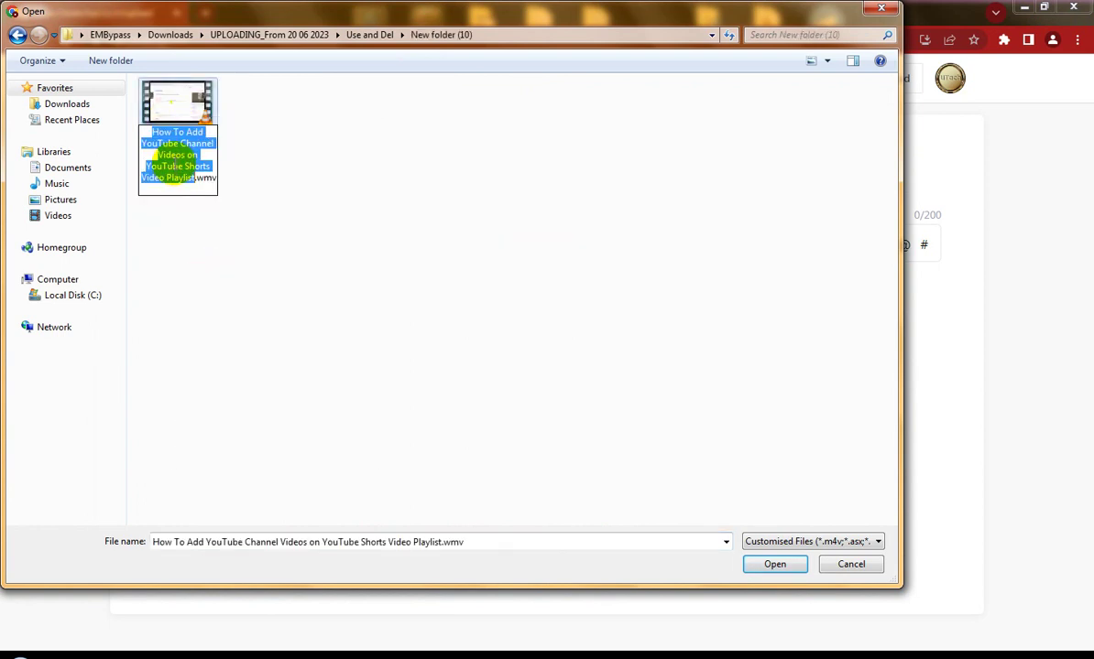
pyautogui.rightClick(179, 161)
pyautogui.click(210, 210)
pyautogui.doubleClick(183, 102)
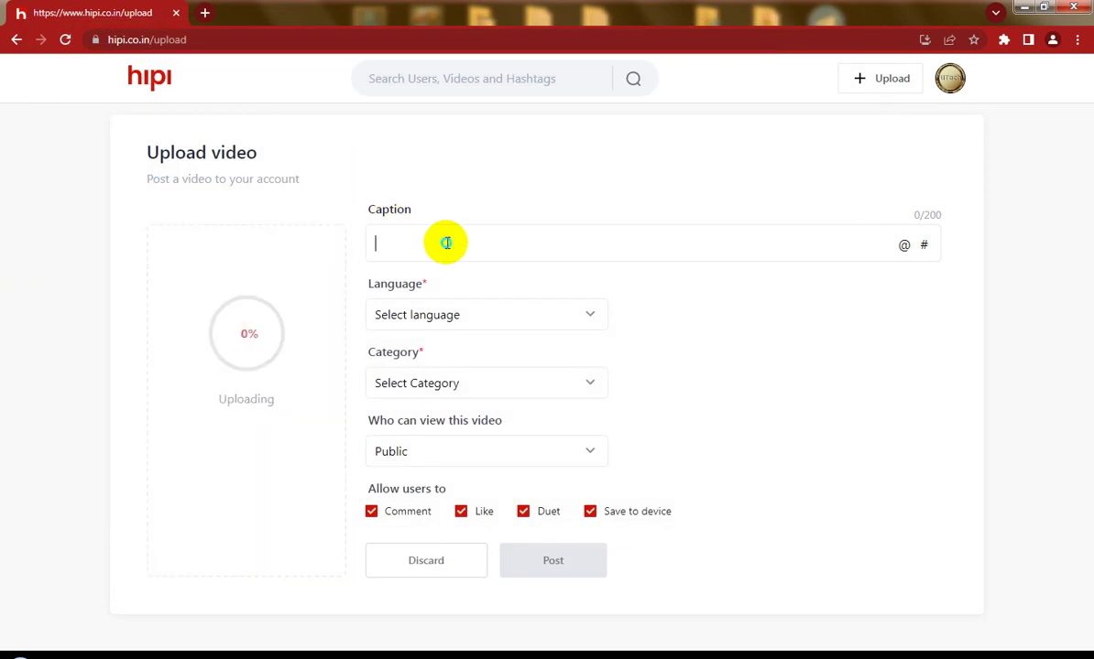
# Caption the tenth video "How To Add YouTube Channel Videos on YouTube Shorts Video Playlist" and set its language to English.
pyautogui.rightClick(446, 242)
pyautogui.click(478, 333)
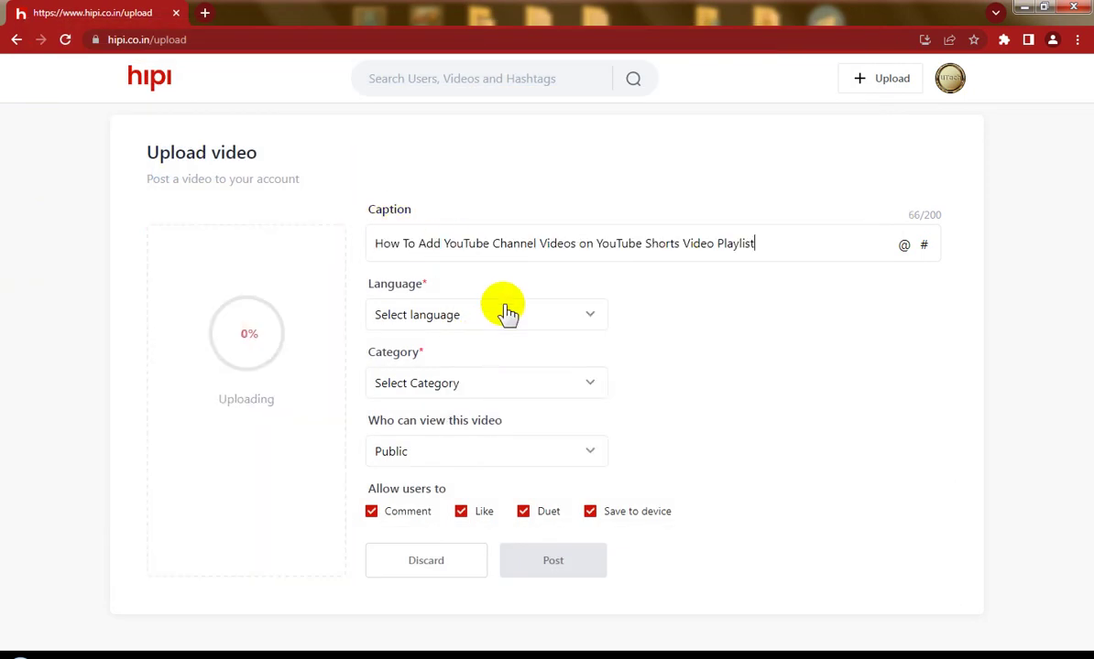
pyautogui.click(440, 322)
pyautogui.click(411, 383)
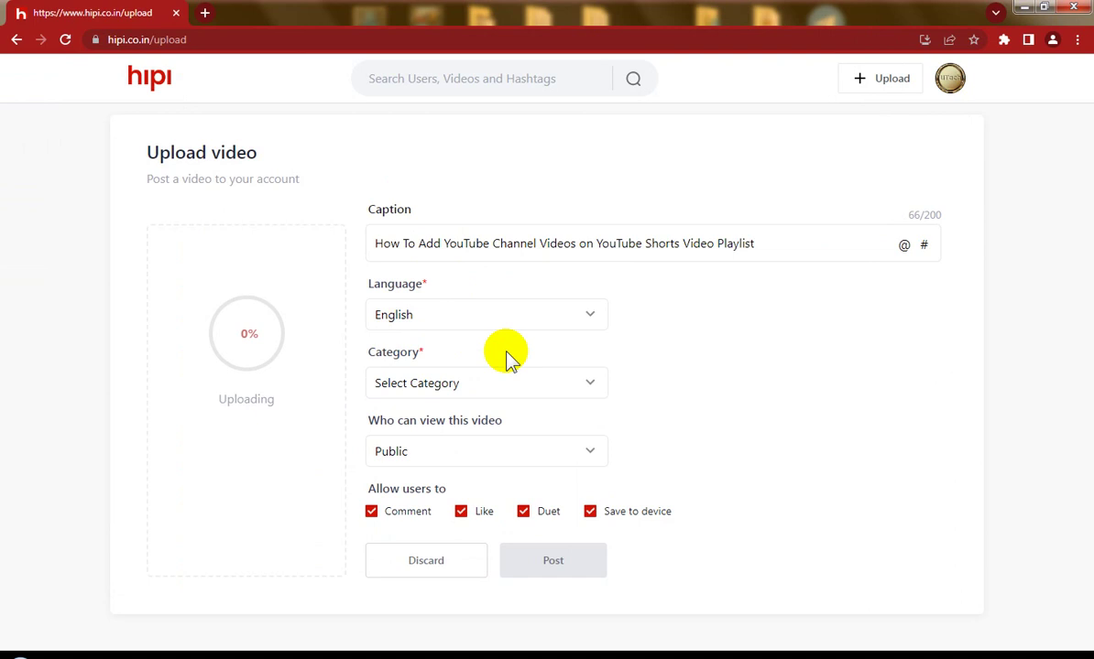
# Set the tenth video's category to "Education, career and knowledge".
pyautogui.click(453, 385)
pyautogui.scroll(-5, 488, 485)
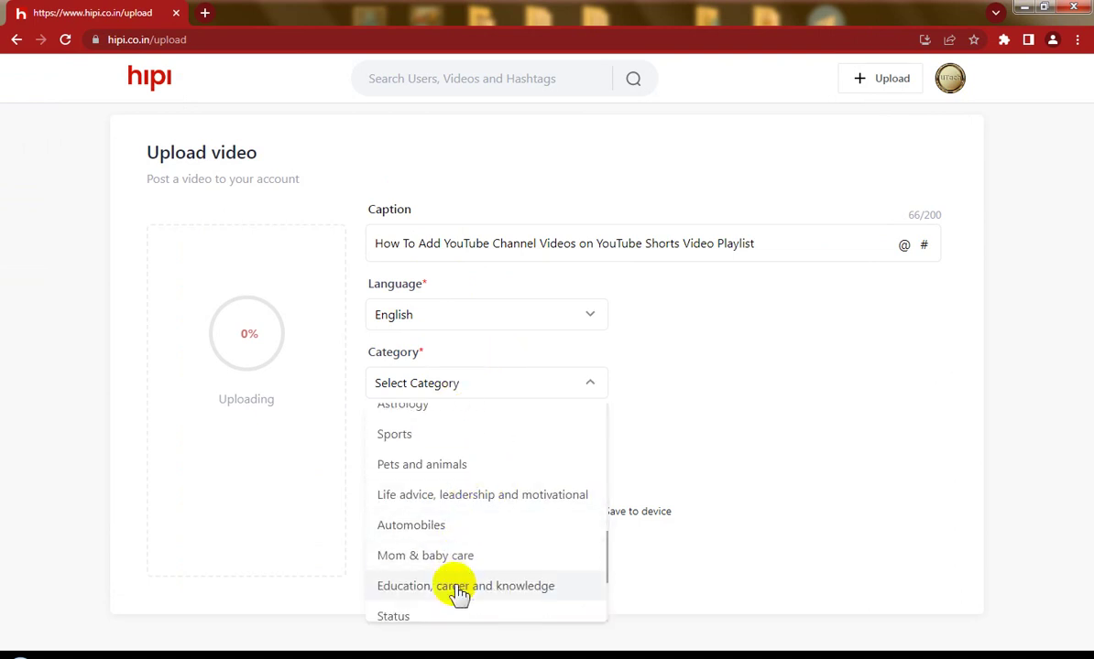
pyautogui.click(458, 591)
# Turn off Comment, Duet and Save to device for the tenth video and post it once uploaded.
pyautogui.click(414, 516)
pyautogui.click(530, 515)
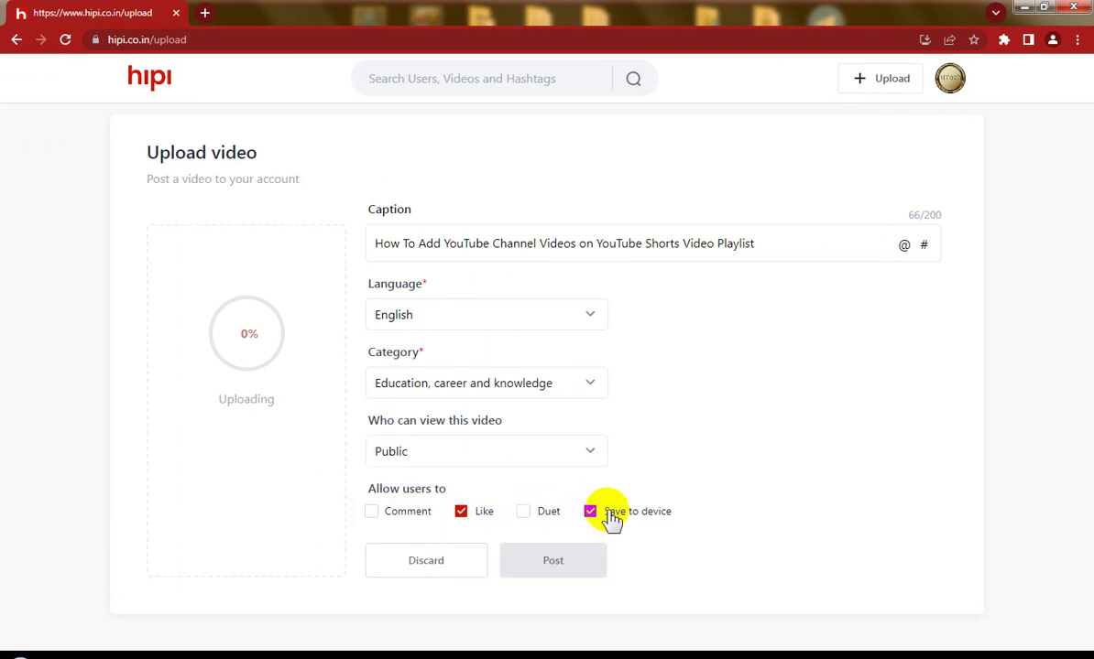
pyautogui.click(611, 513)
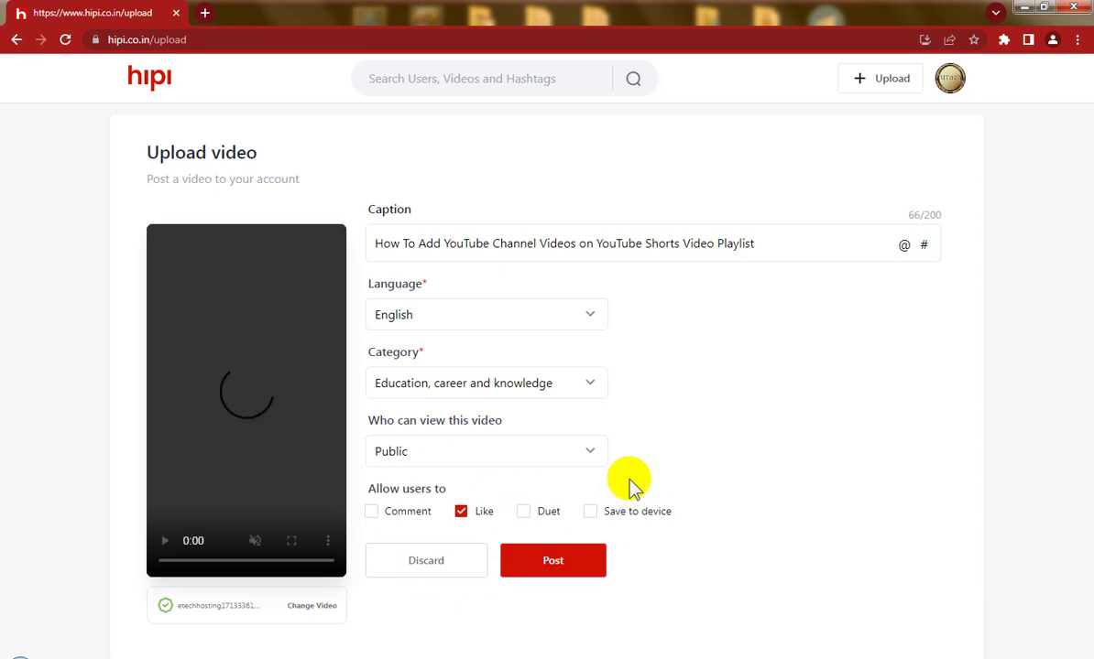
pyautogui.click(554, 566)
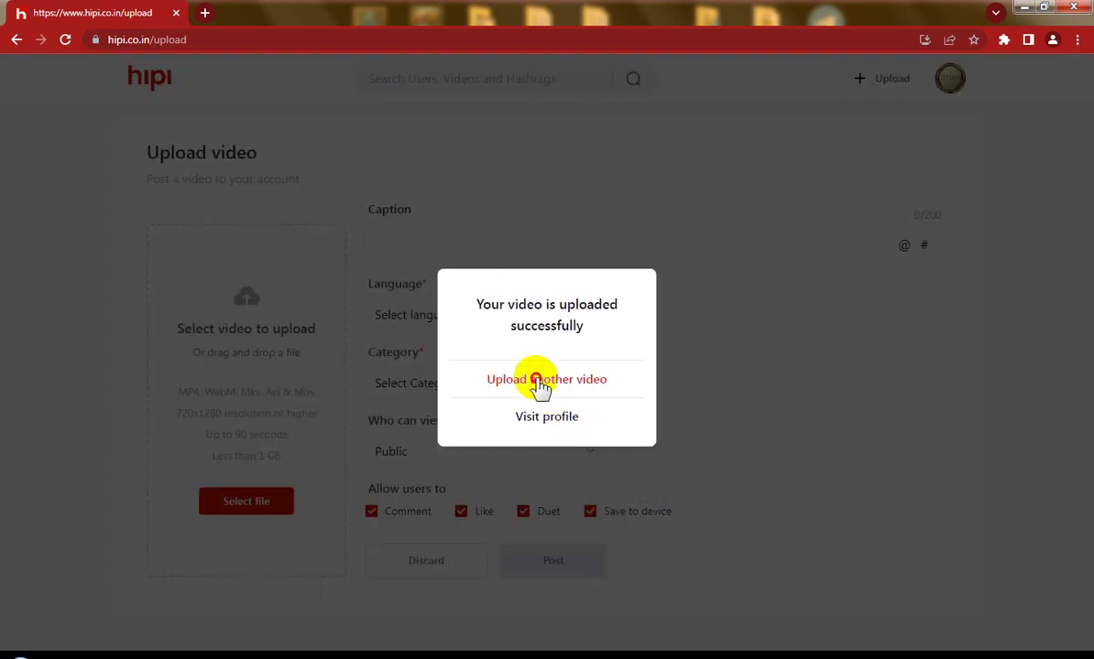
# Begin an eleventh video upload and browse to "New folder (11)" inside "Use and Del".
pyautogui.click(538, 383)
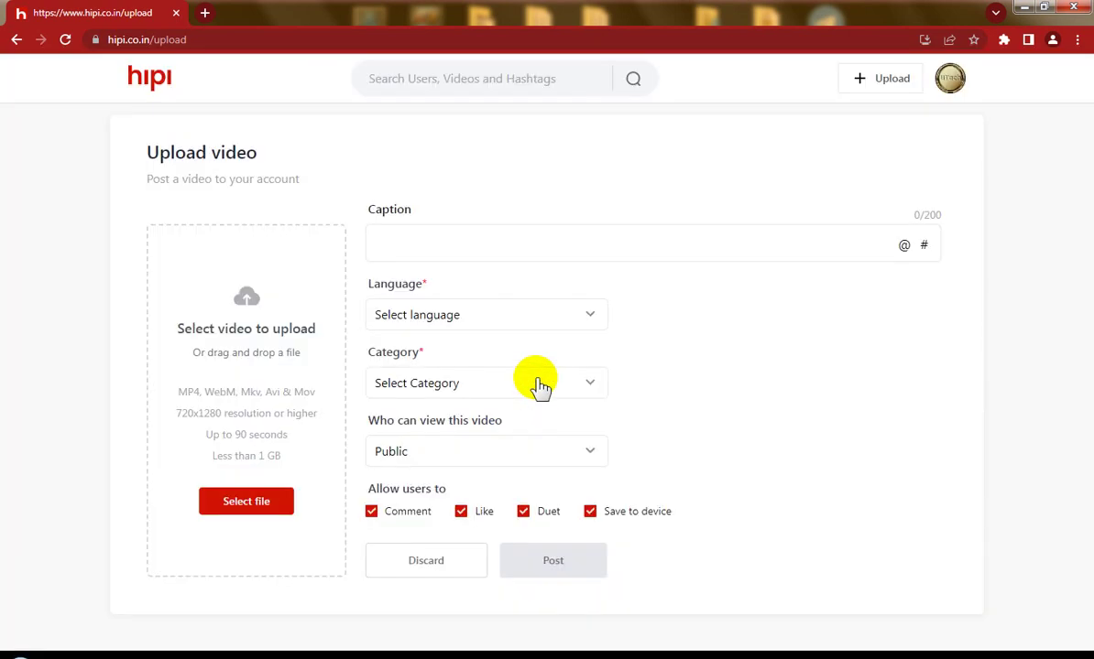
pyautogui.click(237, 506)
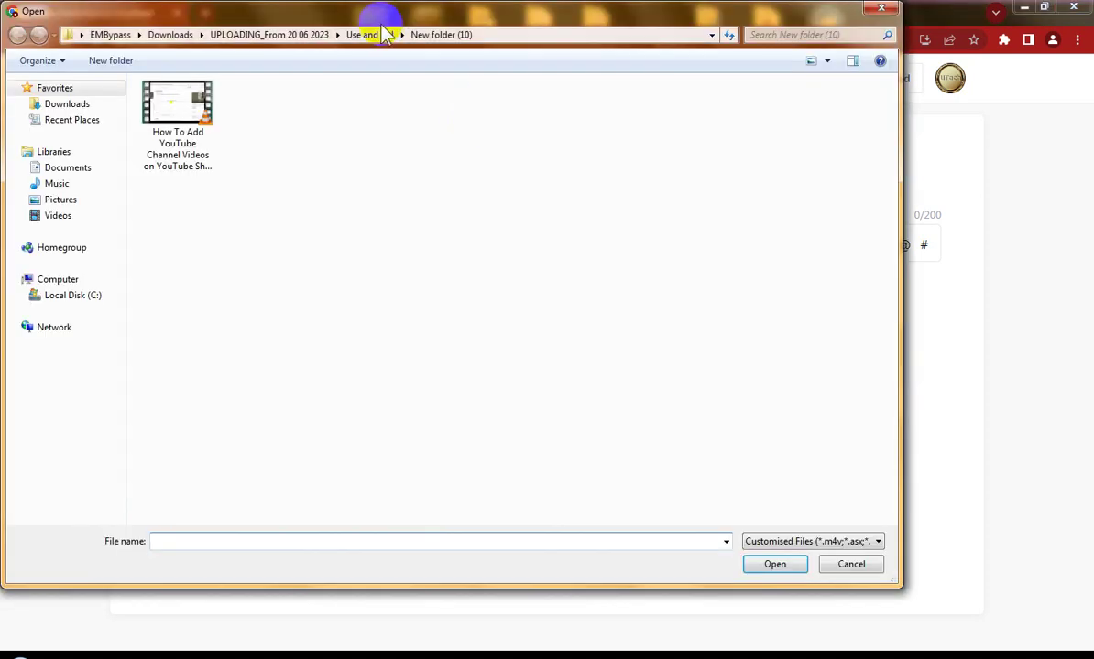
pyautogui.click(367, 34)
pyautogui.click(197, 264)
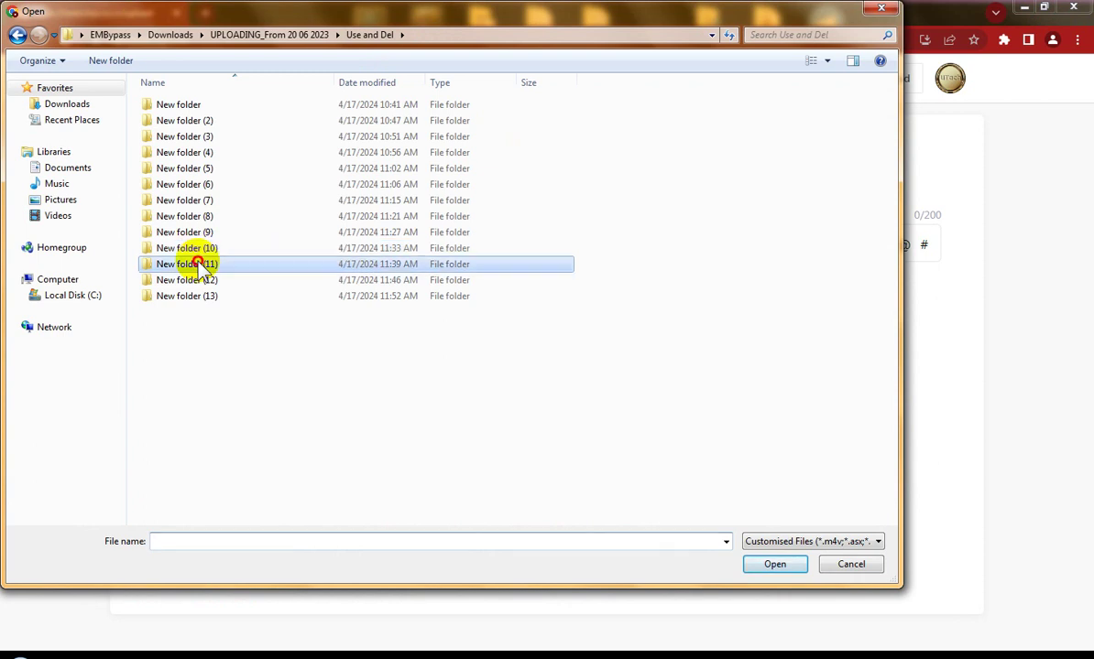
pyautogui.doubleClick(197, 264)
# Copy the file name of the video title tutorial in "New folder (11)" and choose that video for upload.
pyautogui.rightClick(174, 107)
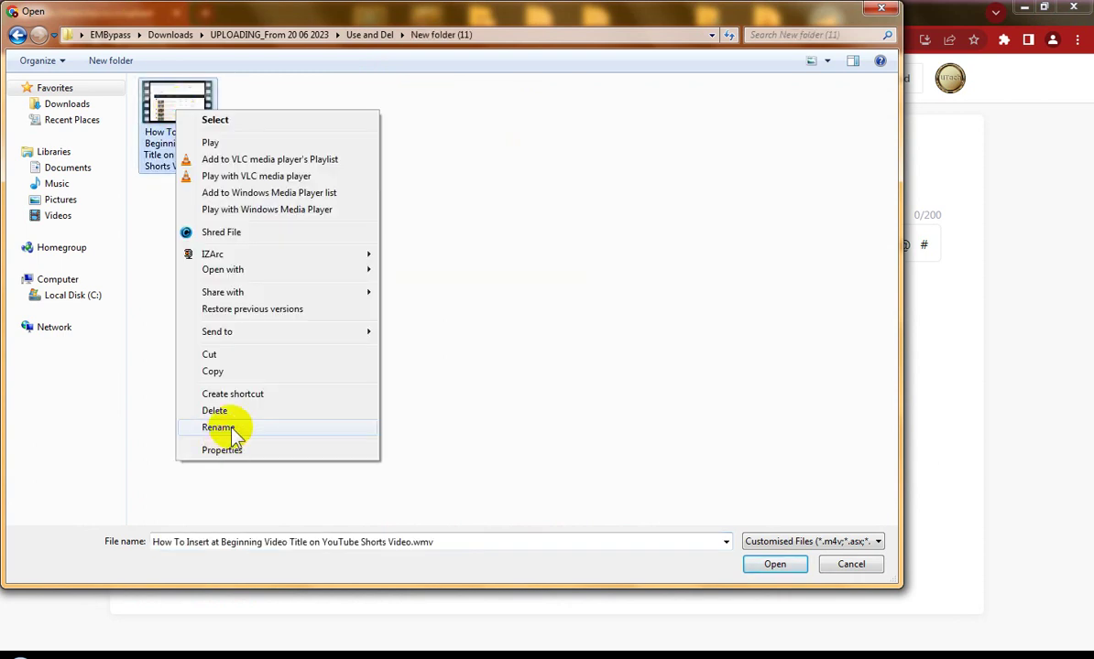
pyautogui.click(218, 428)
pyautogui.rightClick(154, 142)
pyautogui.click(225, 195)
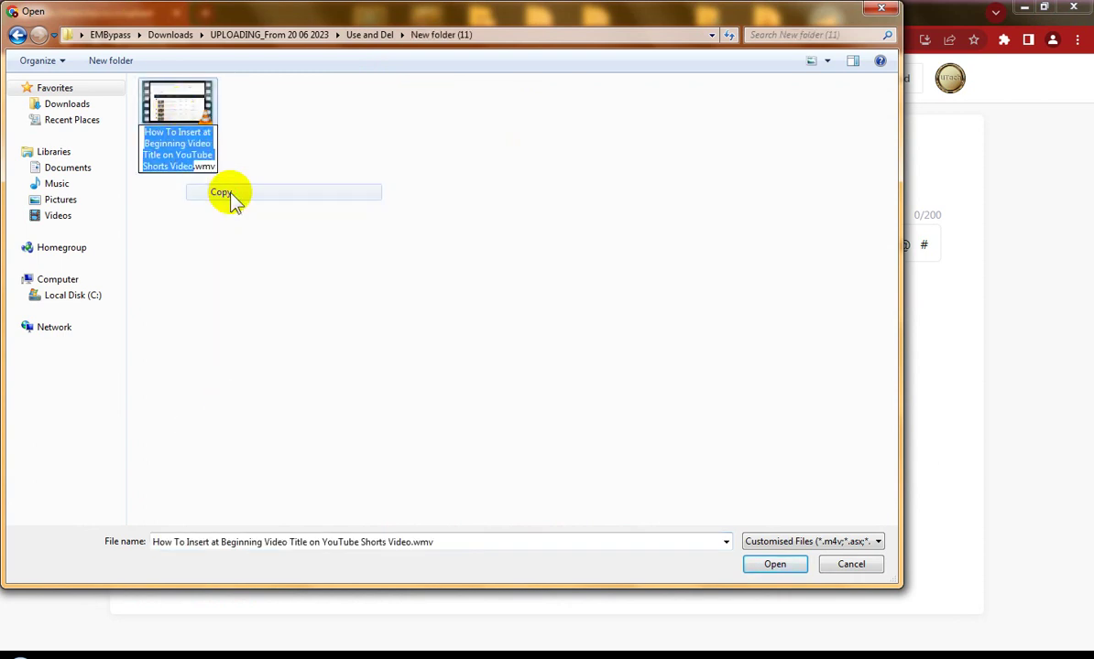
pyautogui.press('Escape')
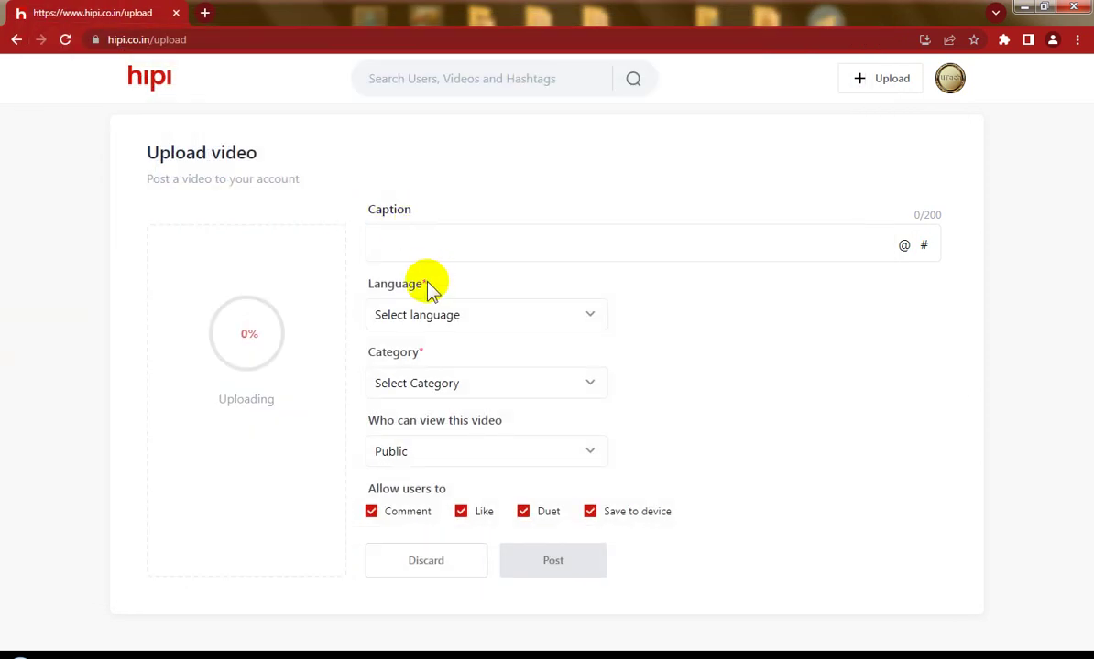
# Caption the eleventh video "How To Insert at Beginning Video Title on YouTube Shorts Video" and set its language to English.
pyautogui.click(447, 243)
pyautogui.hotkey('ctrl', 'v')
pyautogui.click(463, 316)
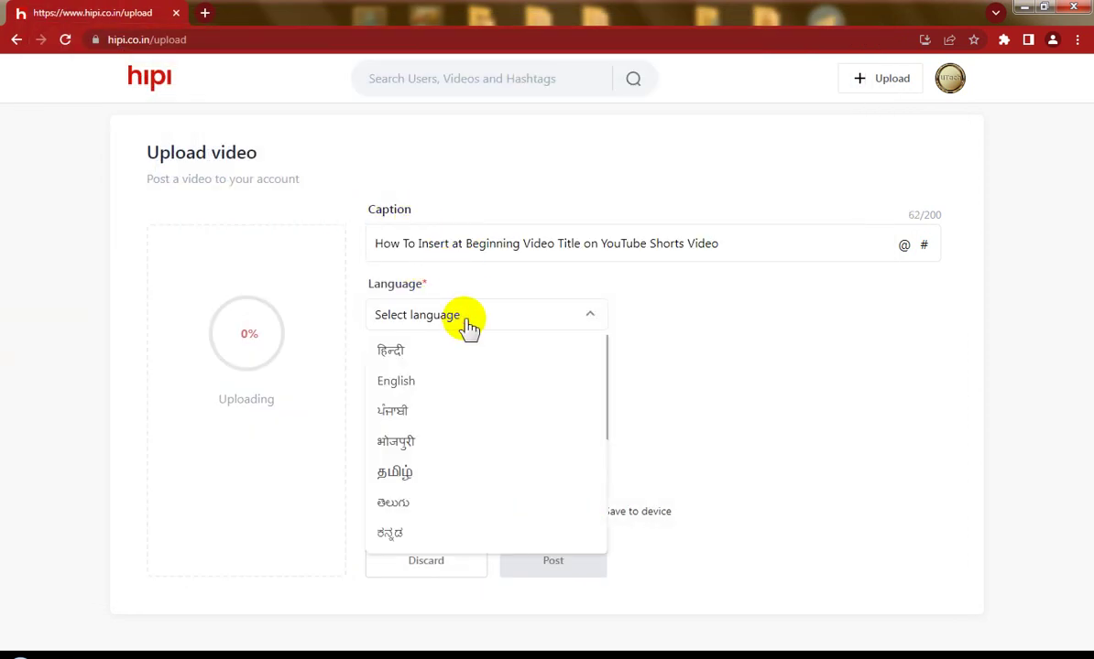
pyautogui.click(417, 381)
# Set the eleventh video's category to "Education, career and knowledge".
pyautogui.click(438, 385)
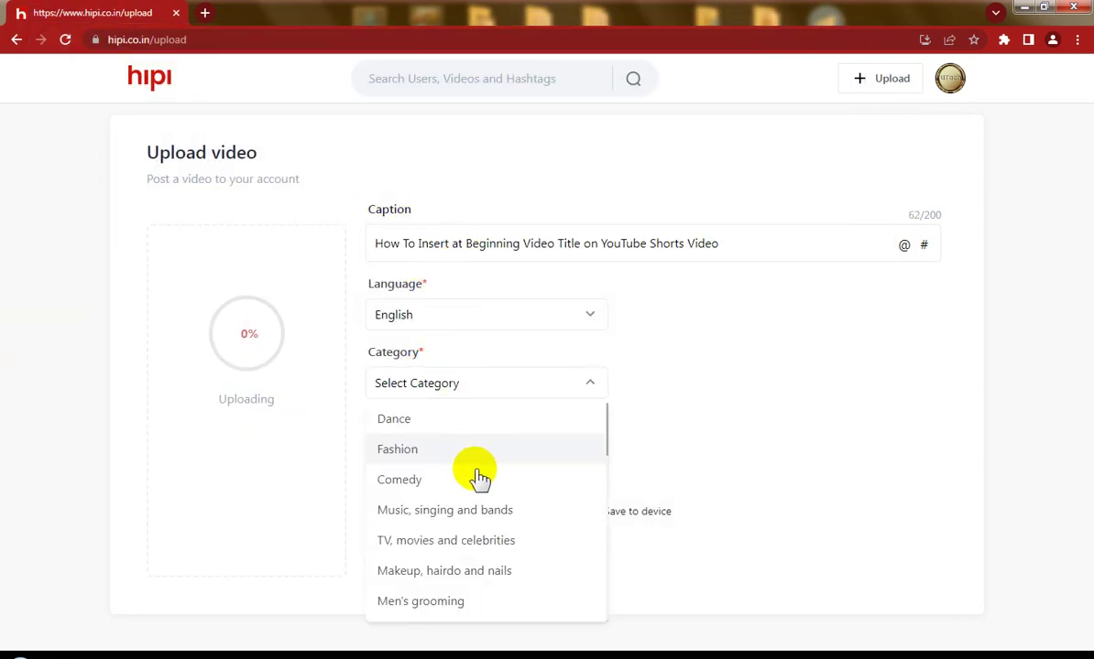
pyautogui.scroll(-6, 478, 477)
pyautogui.scroll(-2, 457, 550)
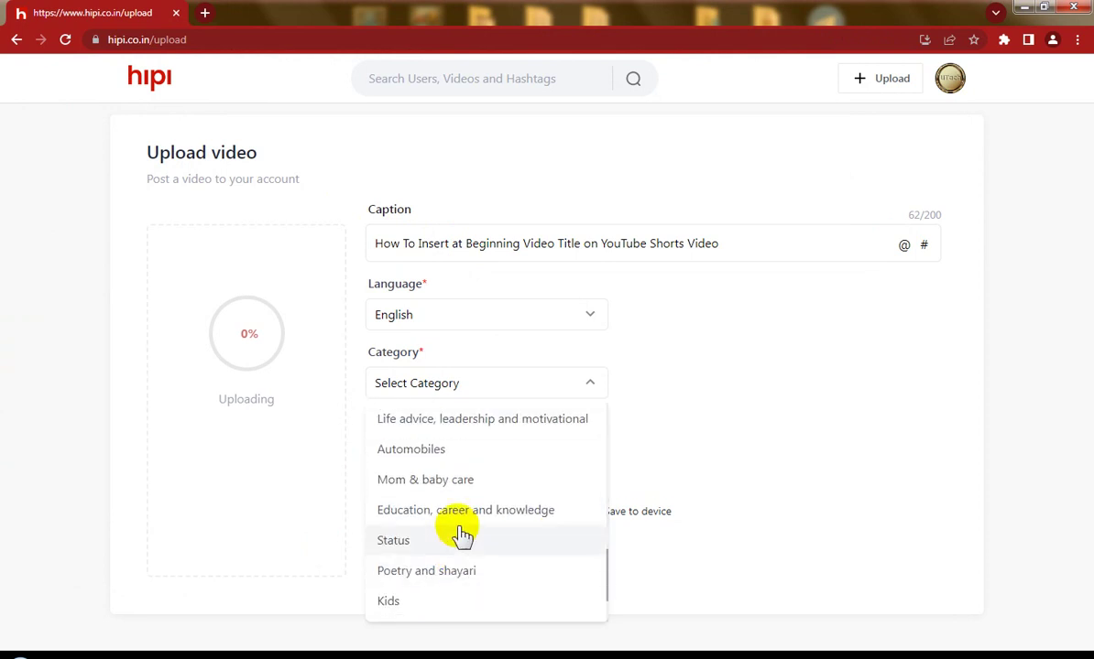
pyautogui.click(476, 514)
# Turn off Comment, Duet and Save to device for the eleventh video and post it once uploaded.
pyautogui.click(372, 511)
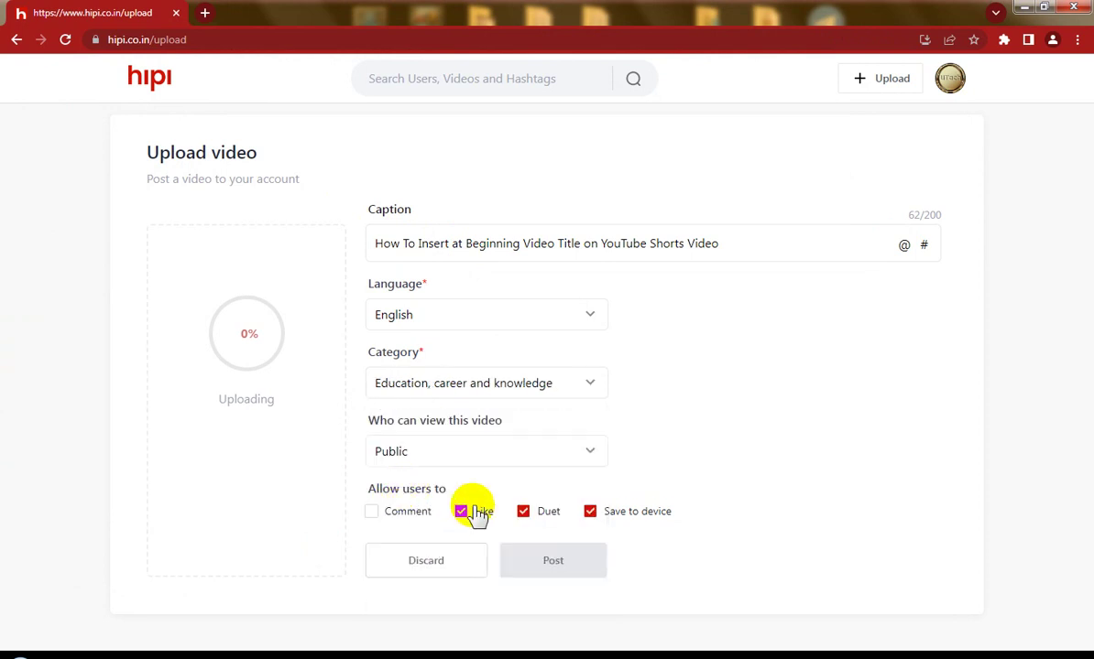
pyautogui.click(535, 514)
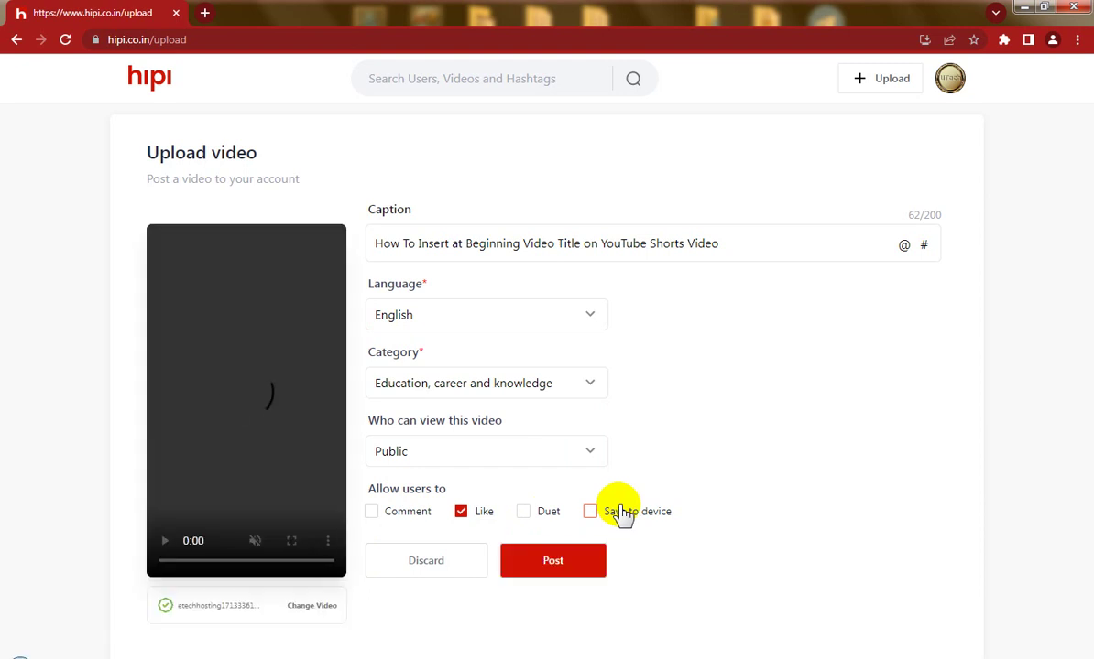
pyautogui.click(563, 563)
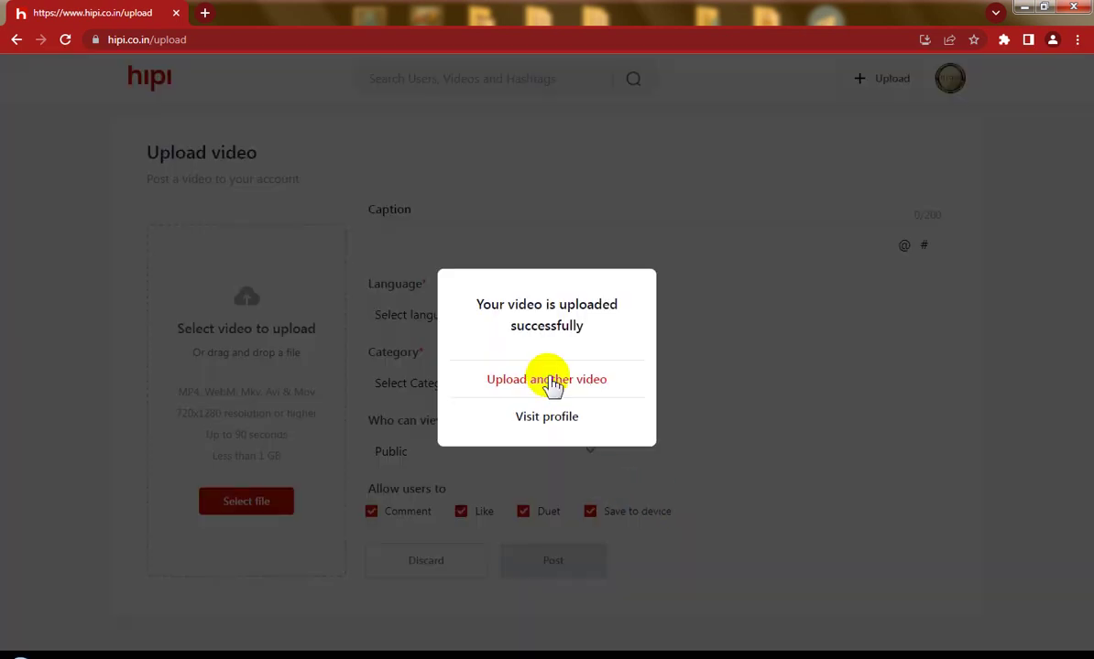
# Copy the file name of the YouTube playlist tutorial in "New folder (12)" and choose that video for upload.
pyautogui.click(547, 379)
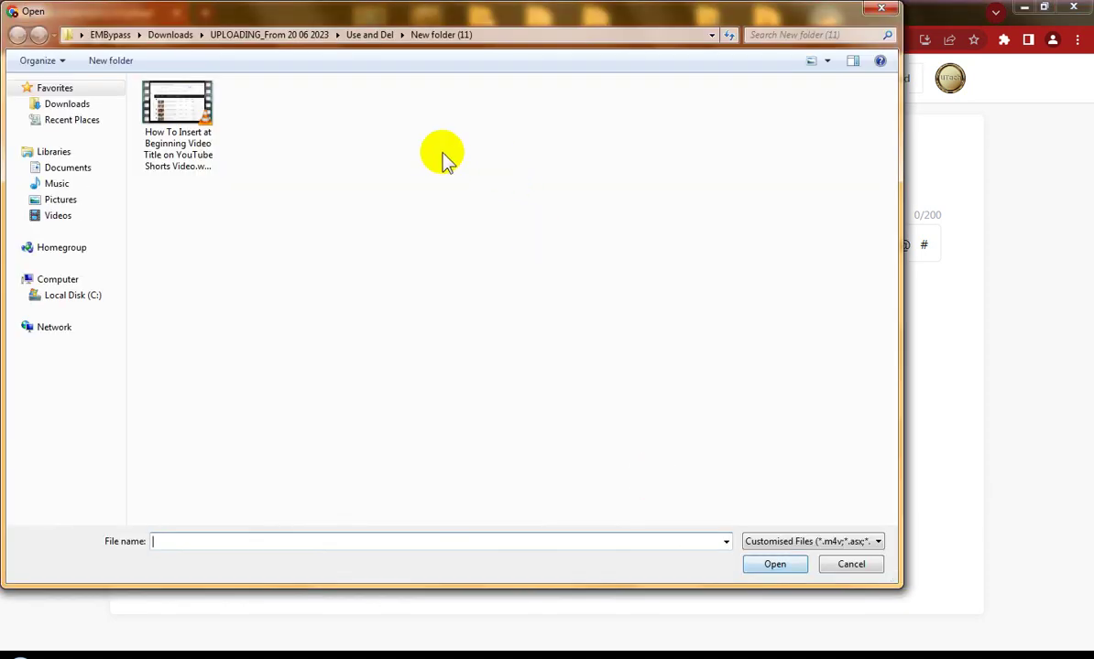
pyautogui.click(373, 35)
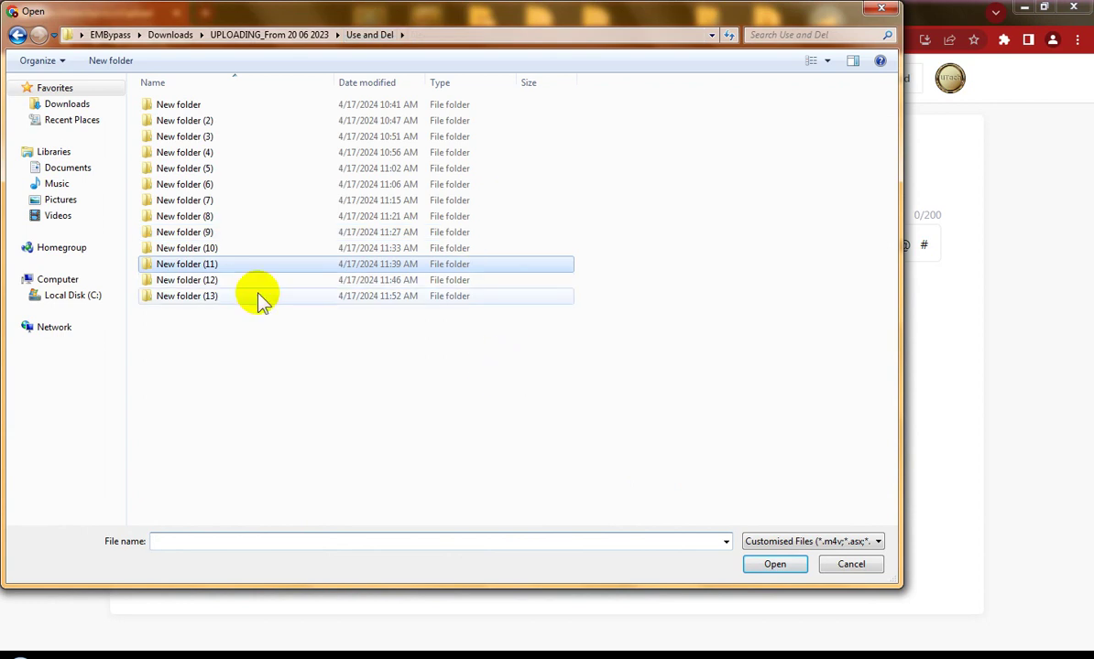
pyautogui.doubleClick(200, 281)
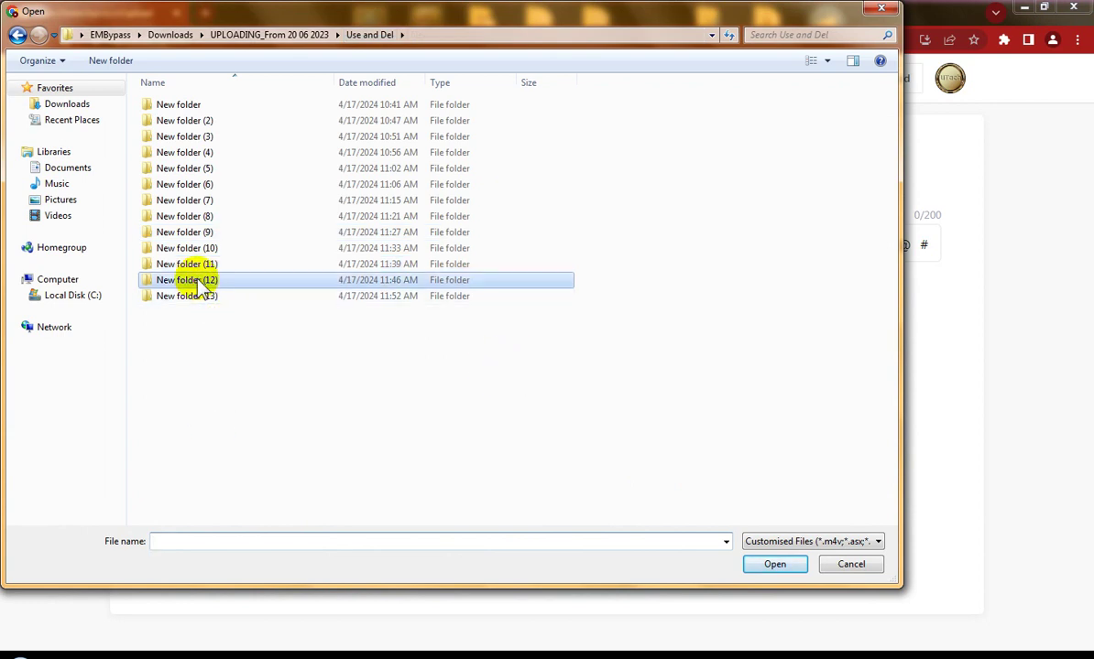
pyautogui.rightClick(178, 115)
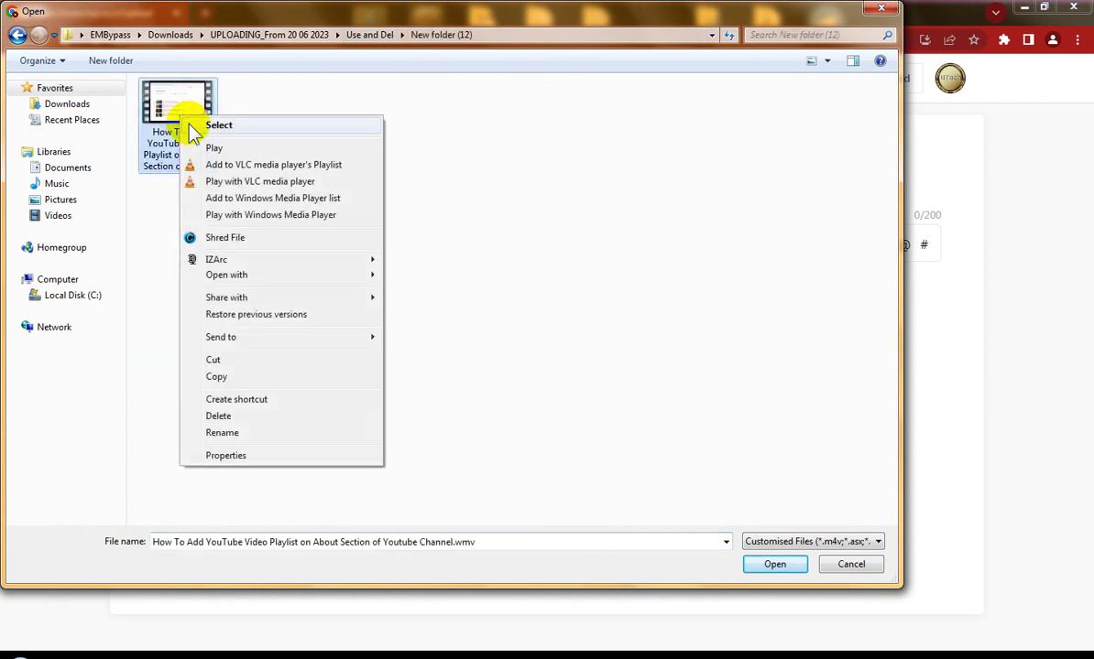
pyautogui.click(240, 434)
pyautogui.rightClick(187, 157)
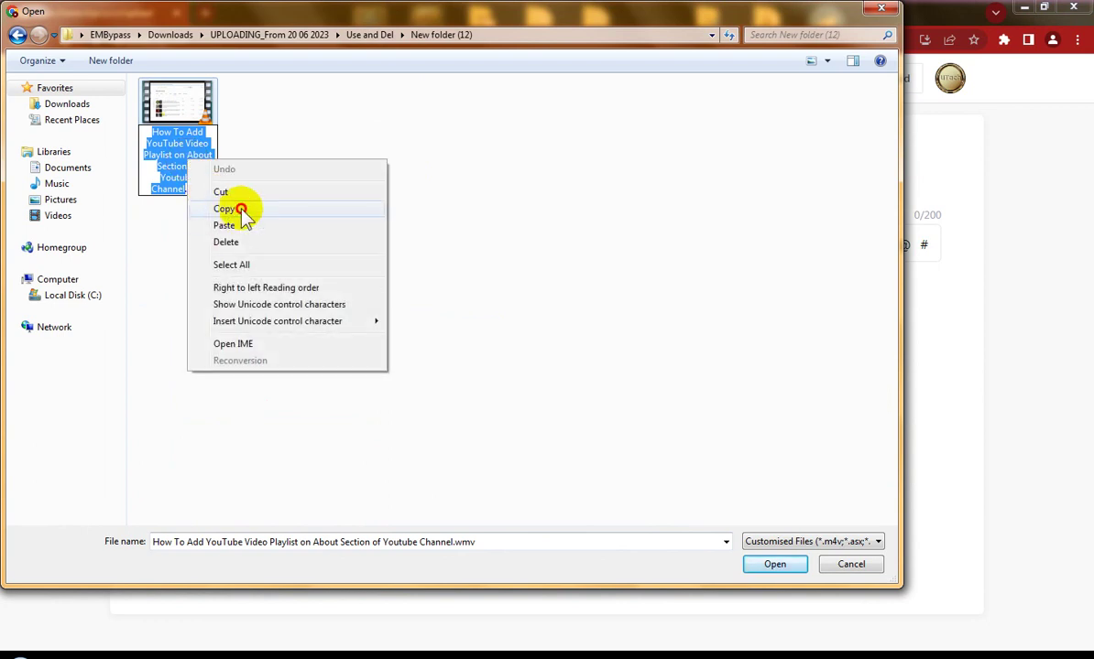
pyautogui.click(240, 209)
pyautogui.doubleClick(164, 102)
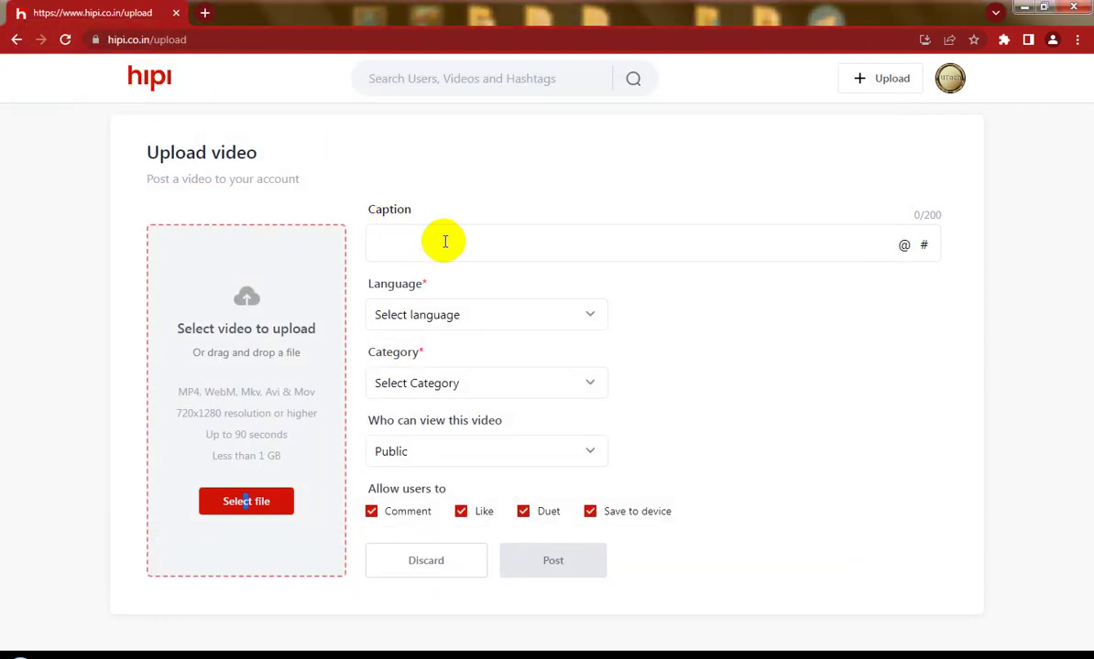
# Caption the twelfth video "How To Add YouTube Video Playlist on About Section of Youtube Channel" and set its language to English.
pyautogui.click(445, 241)
pyautogui.hotkey('ctrl', 'v')
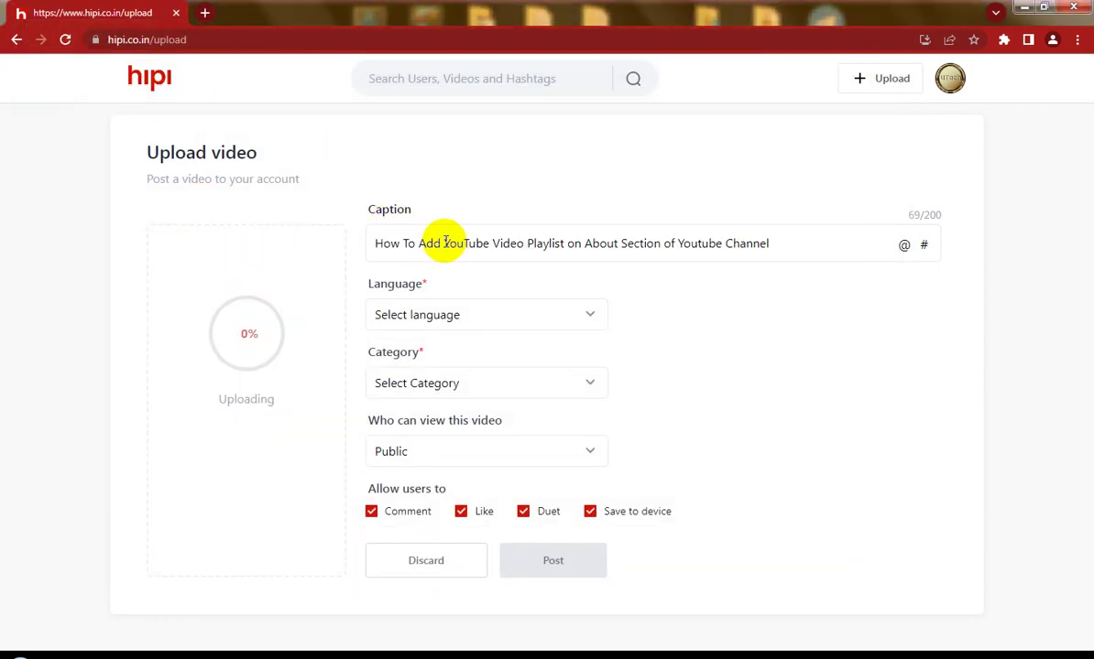
pyautogui.click(497, 318)
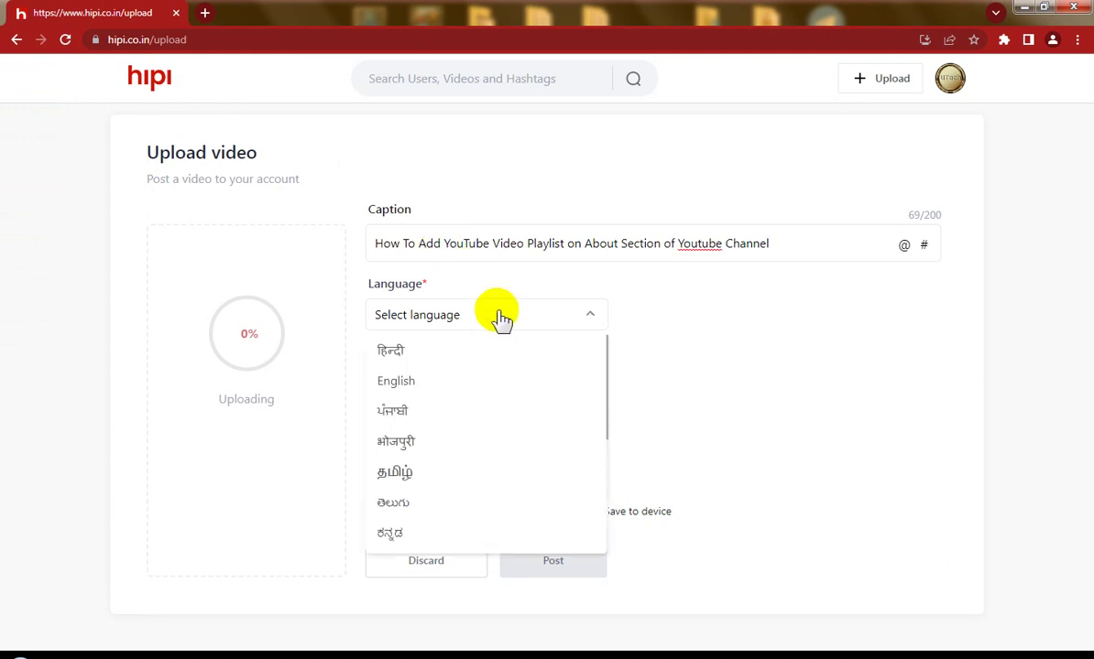
pyautogui.click(452, 389)
# Set the twelfth video's category to "Education, career and knowledge".
pyautogui.click(486, 383)
pyautogui.scroll(-3, 527, 486)
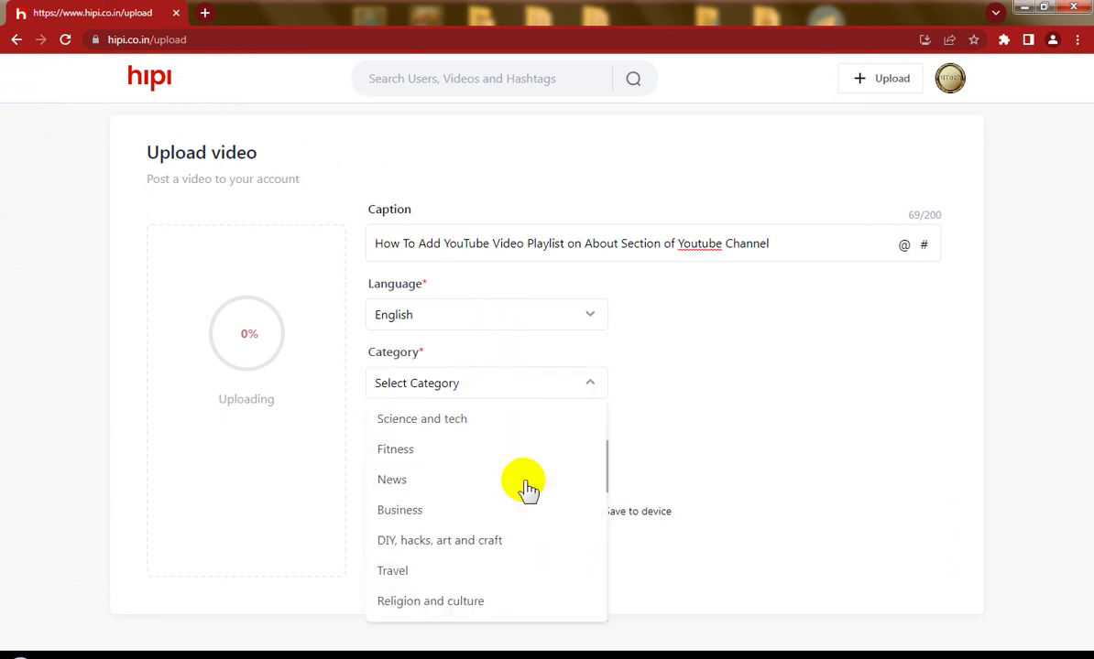
pyautogui.scroll(-4, 527, 486)
pyautogui.scroll(1, 528, 486)
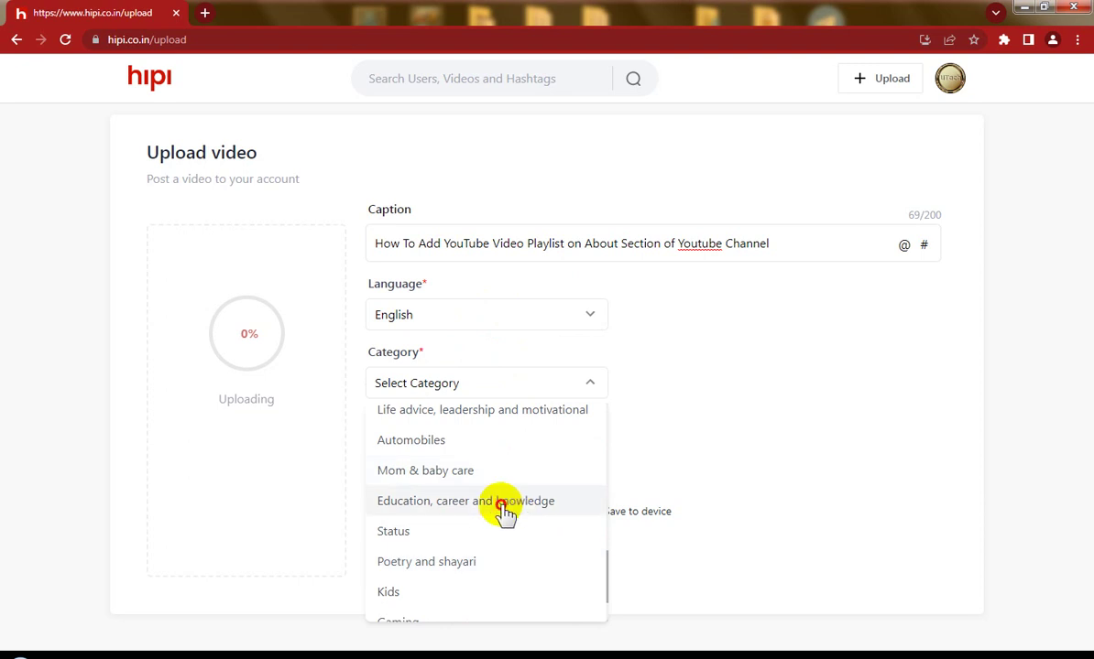
pyautogui.click(503, 506)
# Turn off Comment, Duet and Save to device for the twelfth video and post it once uploaded.
pyautogui.click(371, 511)
pyautogui.click(523, 511)
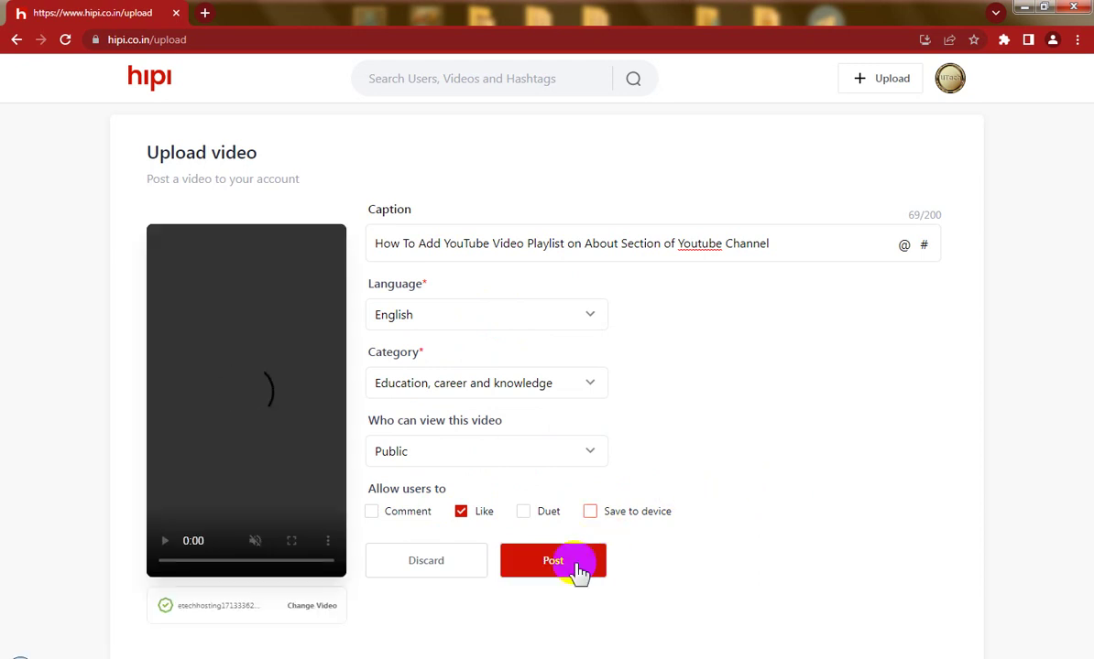
pyautogui.click(575, 565)
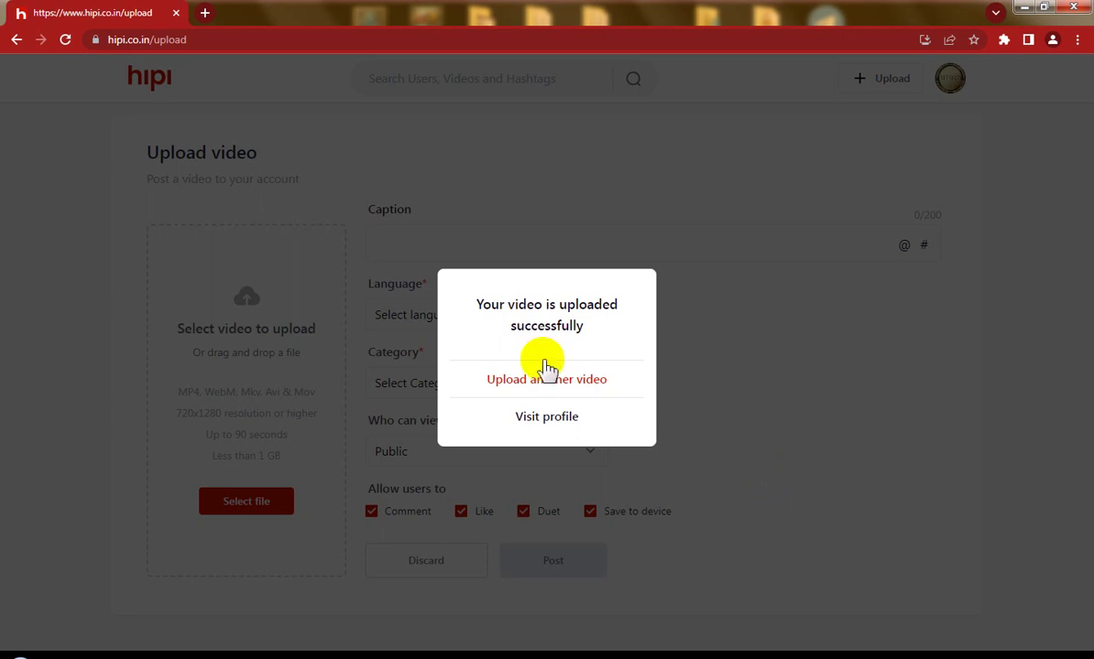
# Copy the file name of the Blogger link removal tutorial in "New folder (13)" and choose that video for upload.
pyautogui.click(566, 379)
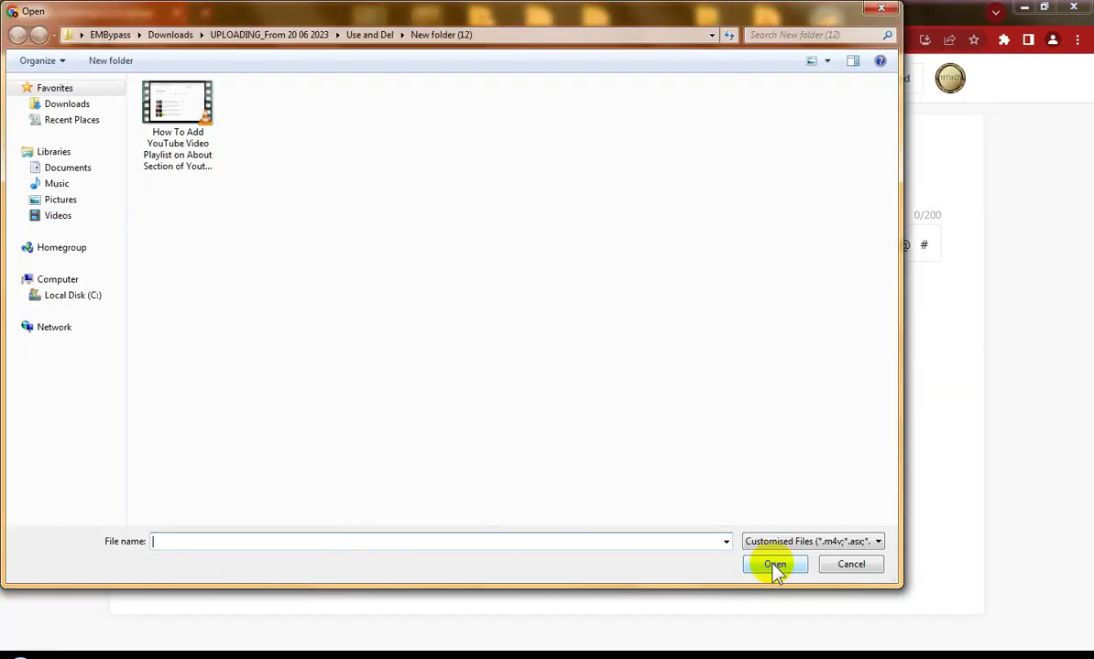
pyautogui.click(381, 35)
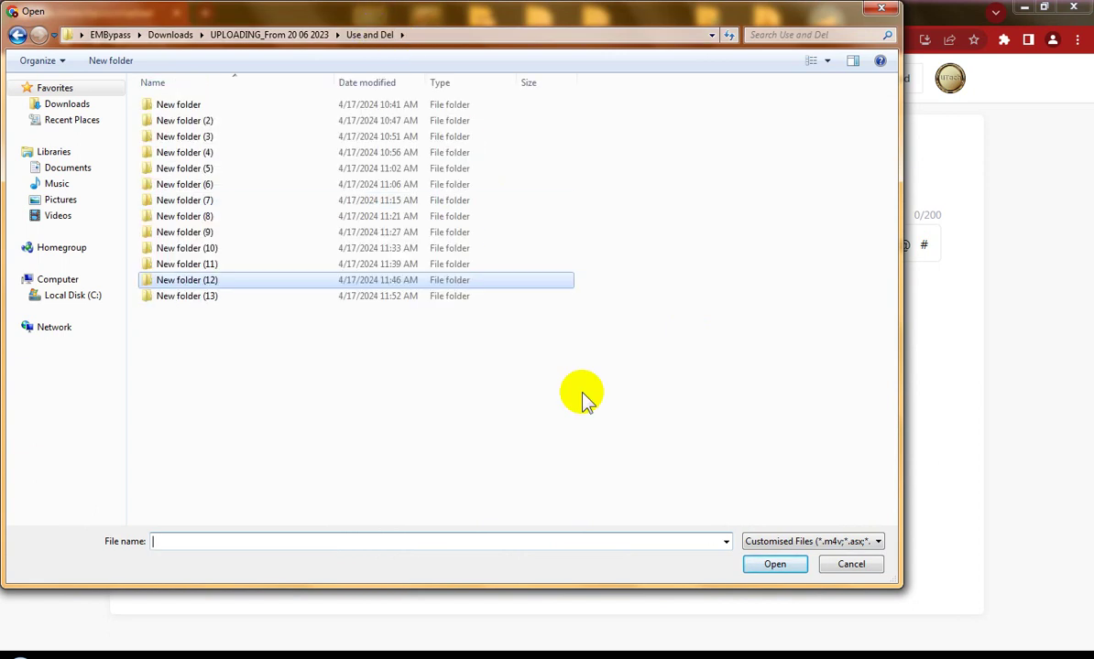
pyautogui.click(221, 298)
pyautogui.doubleClick(220, 299)
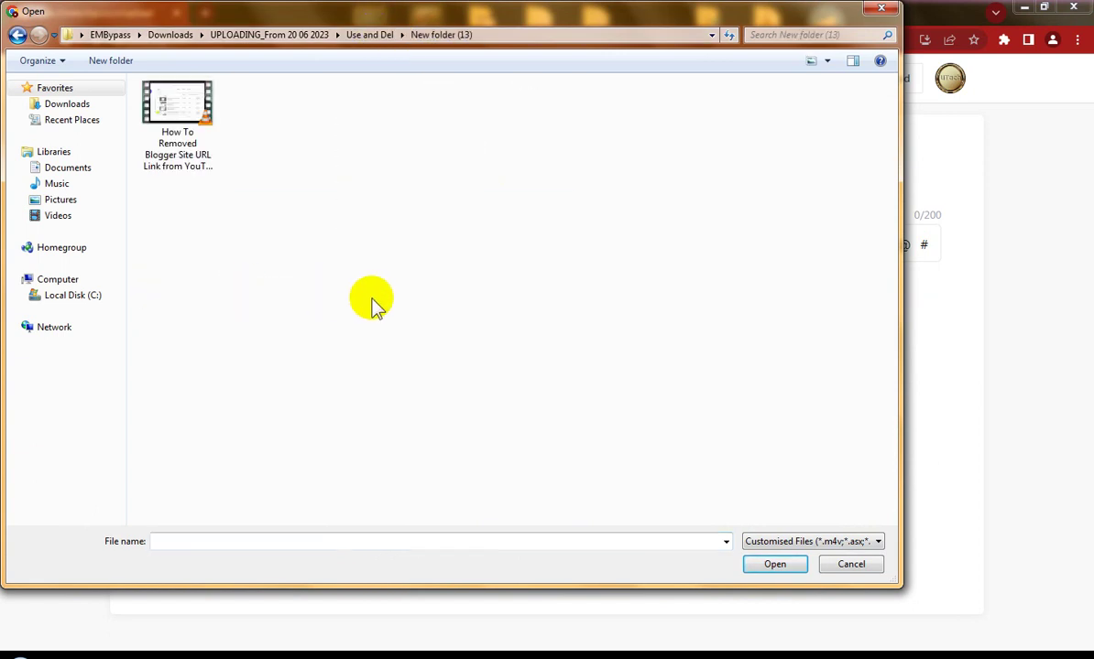
pyautogui.click(176, 98)
pyautogui.rightClick(176, 98)
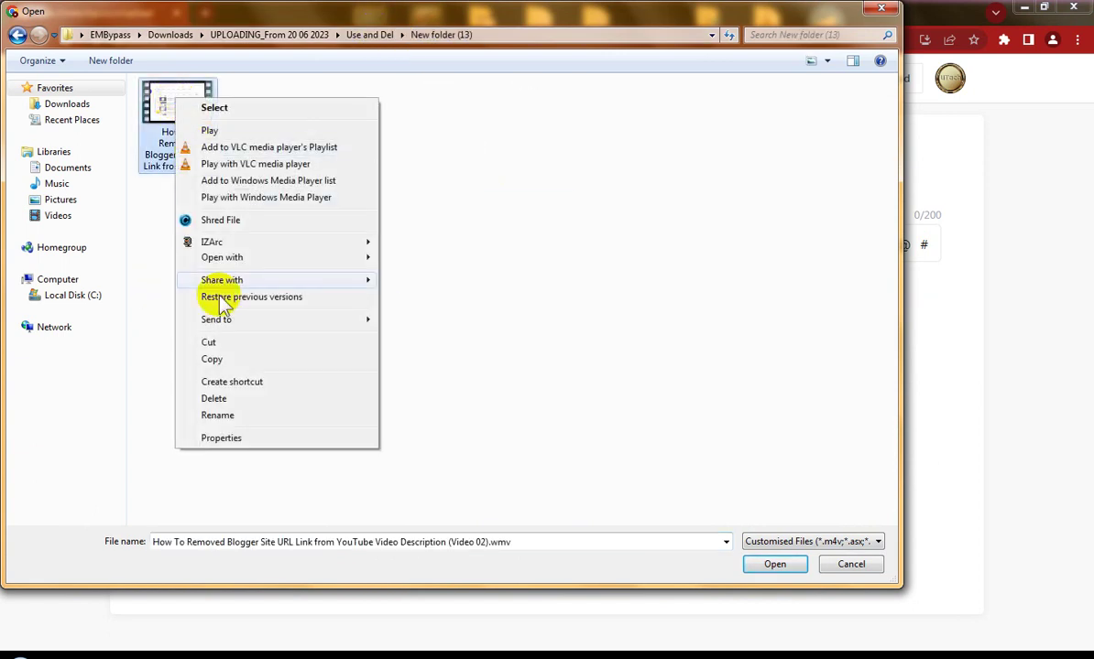
pyautogui.click(217, 415)
pyautogui.rightClick(192, 160)
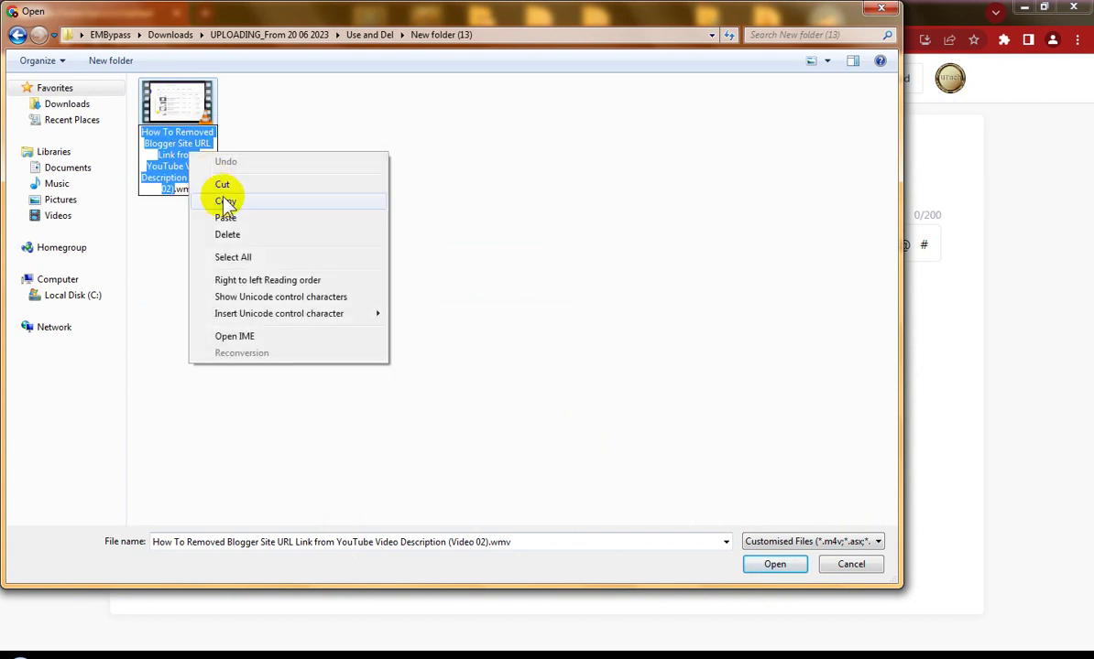
pyautogui.click(224, 201)
pyautogui.click(374, 246)
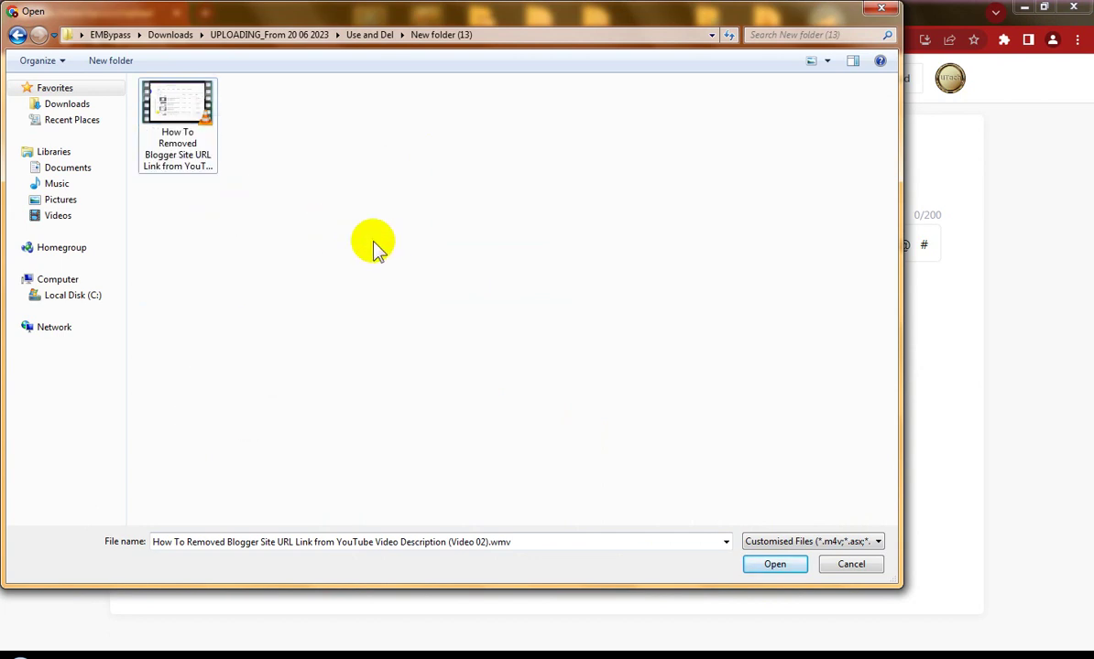
pyautogui.doubleClick(174, 107)
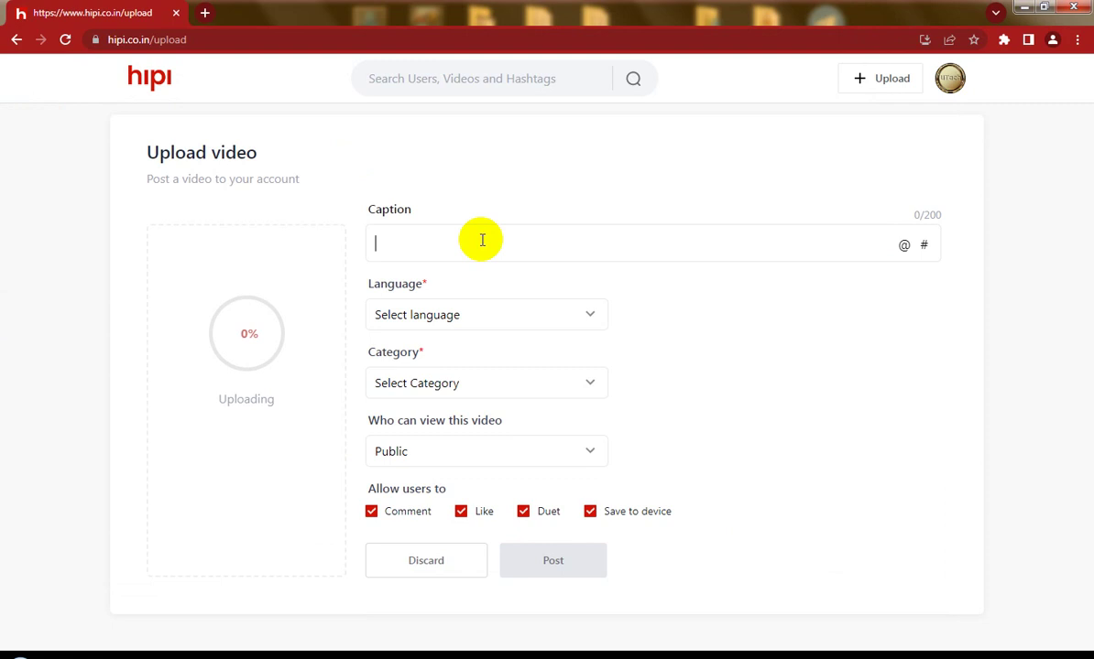
# Caption the thirteenth video "How To Removed Blogger Site URL Link from YouTube Video Description (Video 02)" and set its language to English.
pyautogui.hotkey('ctrl', 'v')
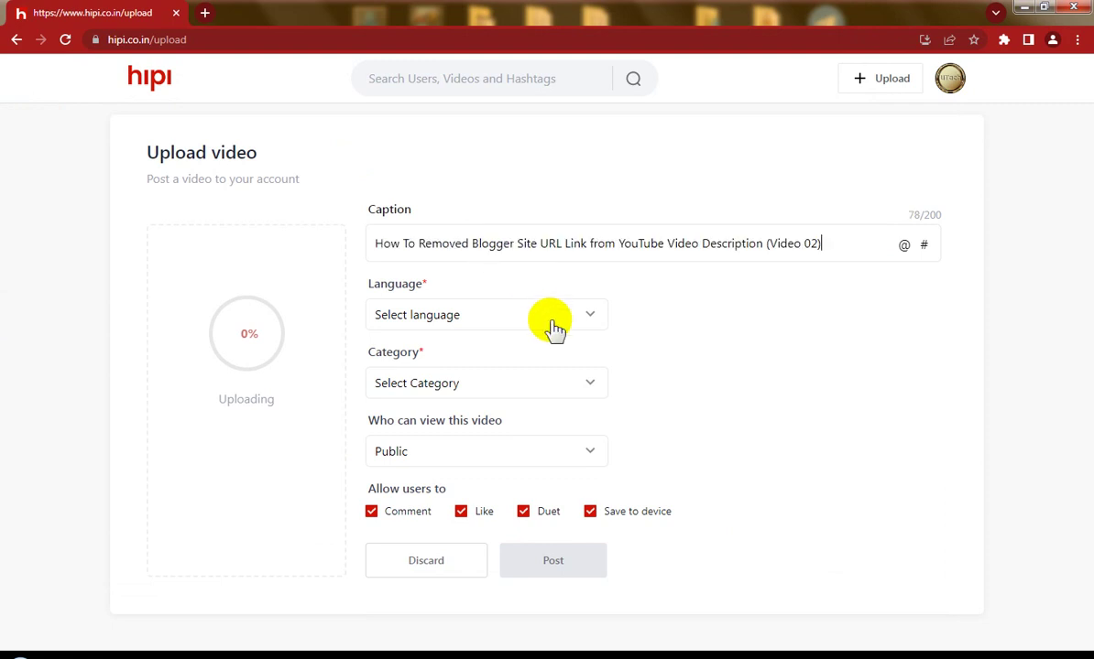
pyautogui.click(492, 321)
pyautogui.click(430, 381)
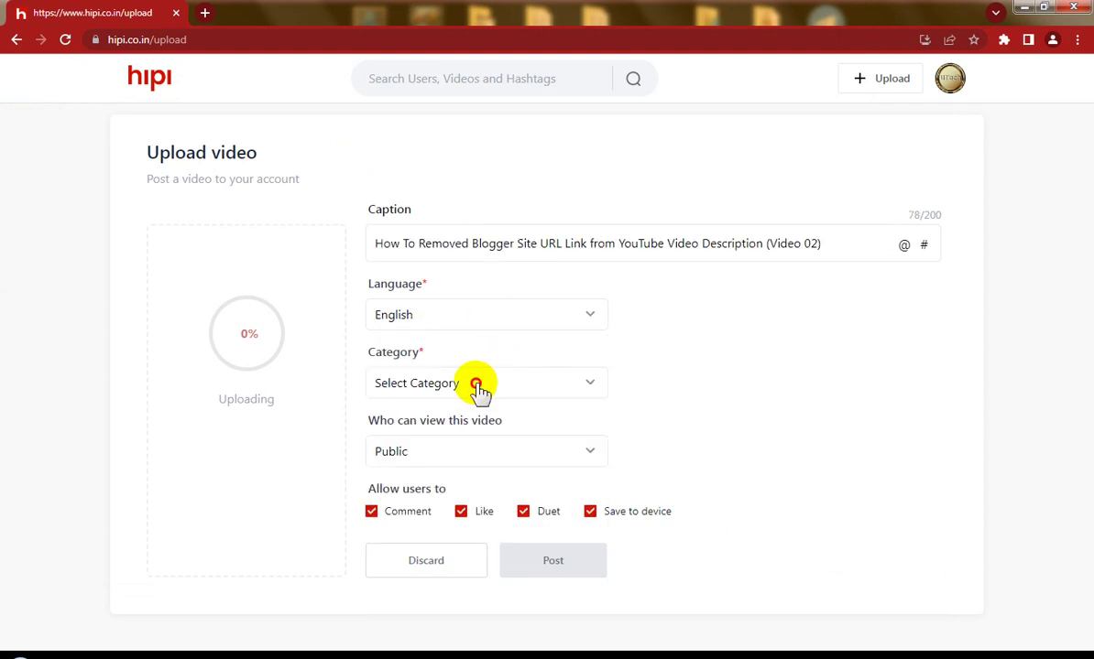
# Set the thirteenth video's category to "Education, career and knowledge".
pyautogui.click(476, 385)
pyautogui.scroll(-6, 496, 456)
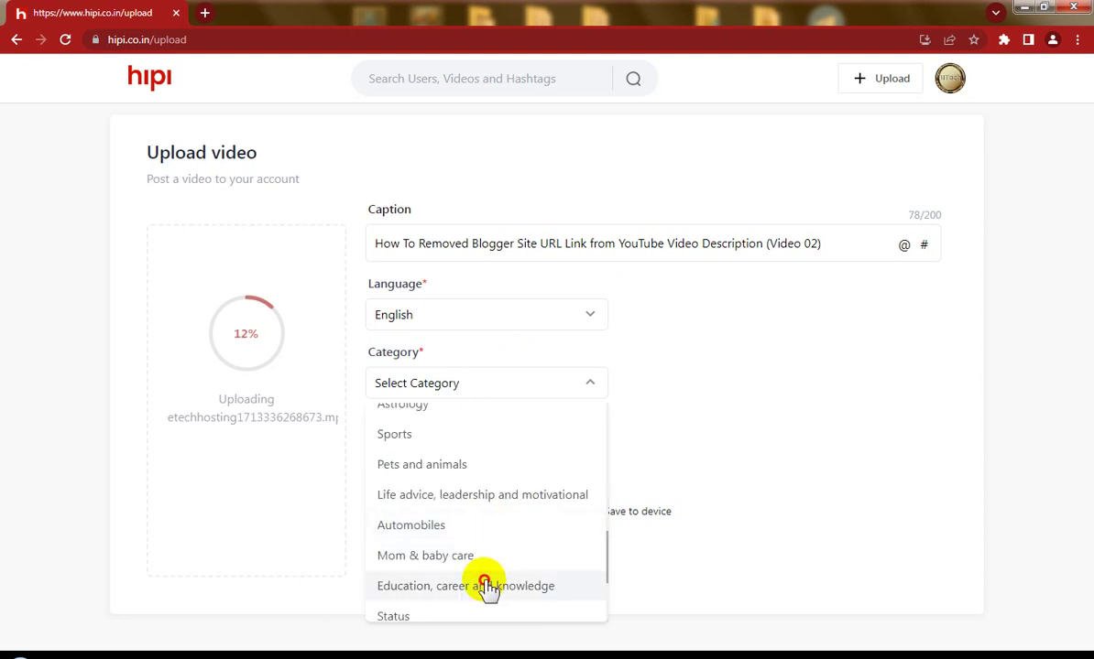
pyautogui.click(488, 586)
# Turn off Comment, Duet and Save to device for the thirteenth video and post it once uploaded.
pyautogui.click(410, 515)
pyautogui.click(542, 515)
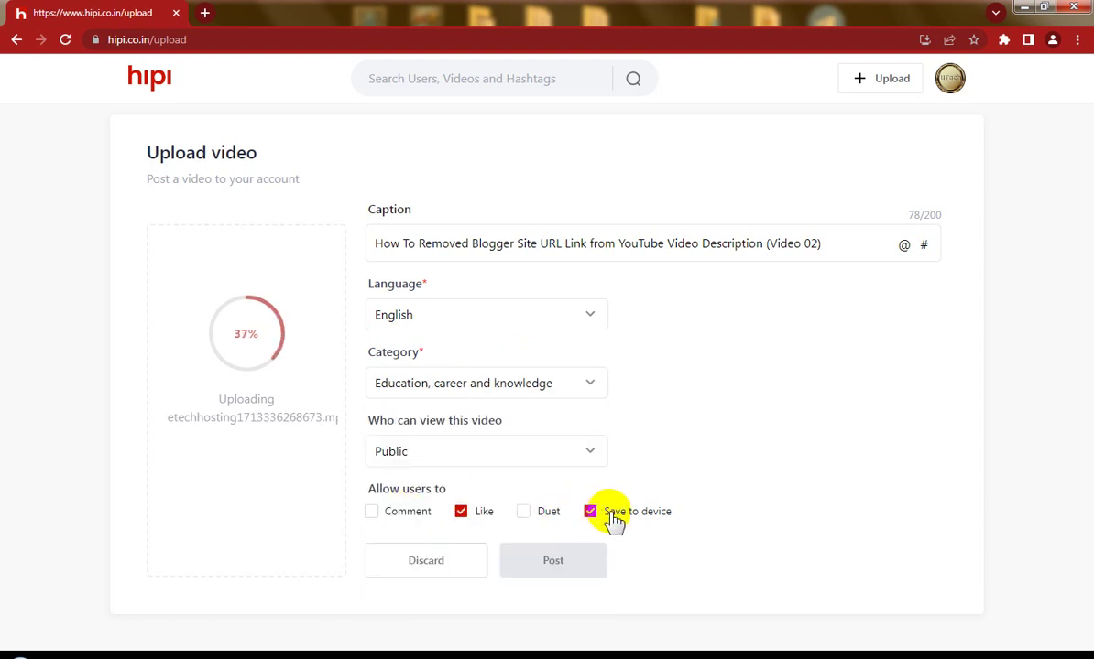
pyautogui.click(613, 518)
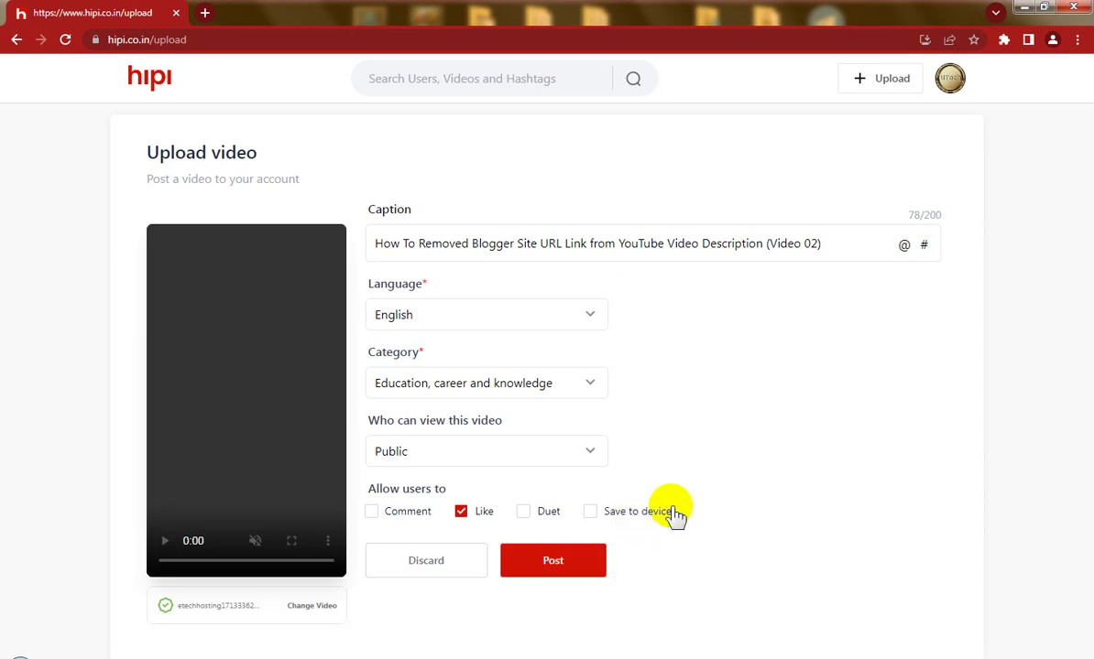
pyautogui.click(553, 560)
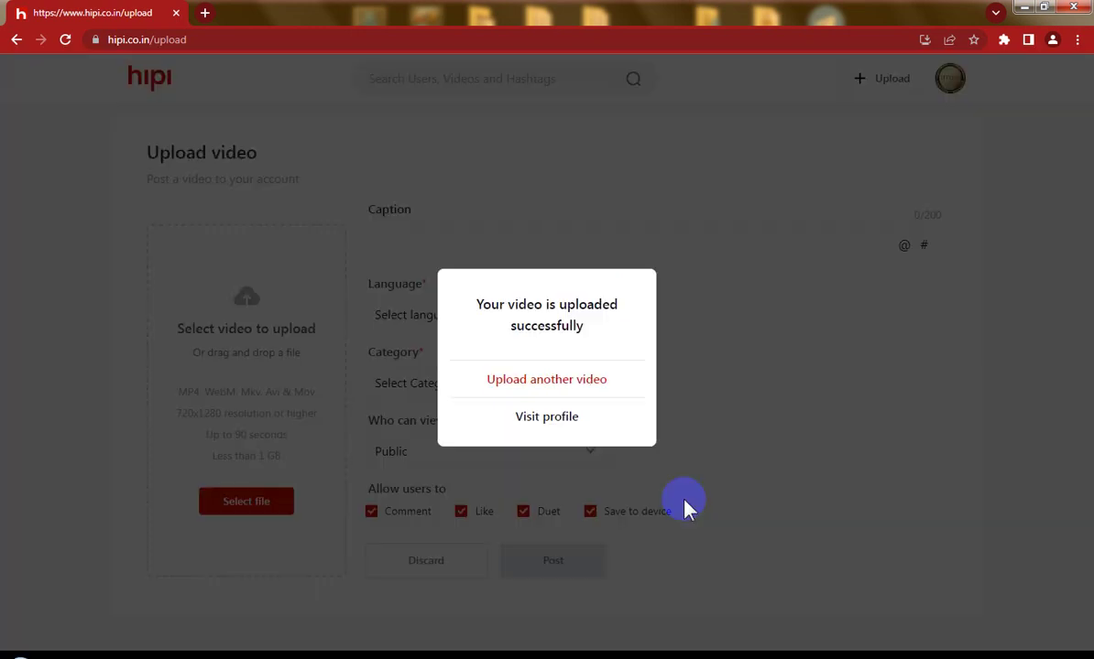
# Check the "Use and Del" folder for any remaining video folders and close the file chooser without selecting a file.
pyautogui.click(542, 380)
pyautogui.click(227, 504)
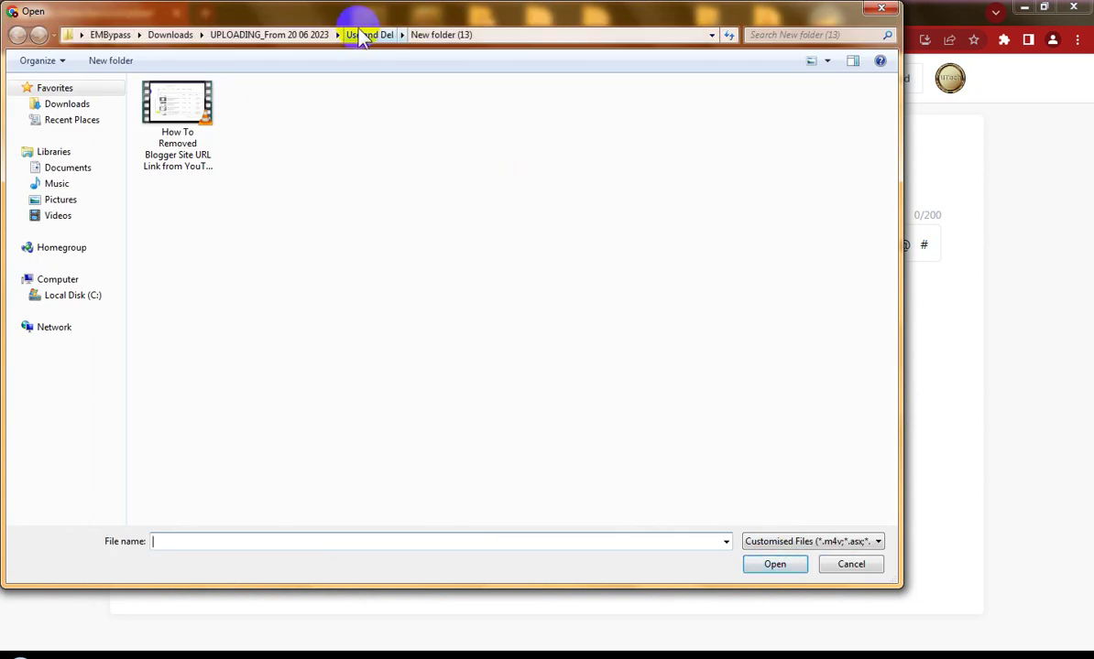
pyautogui.click(369, 37)
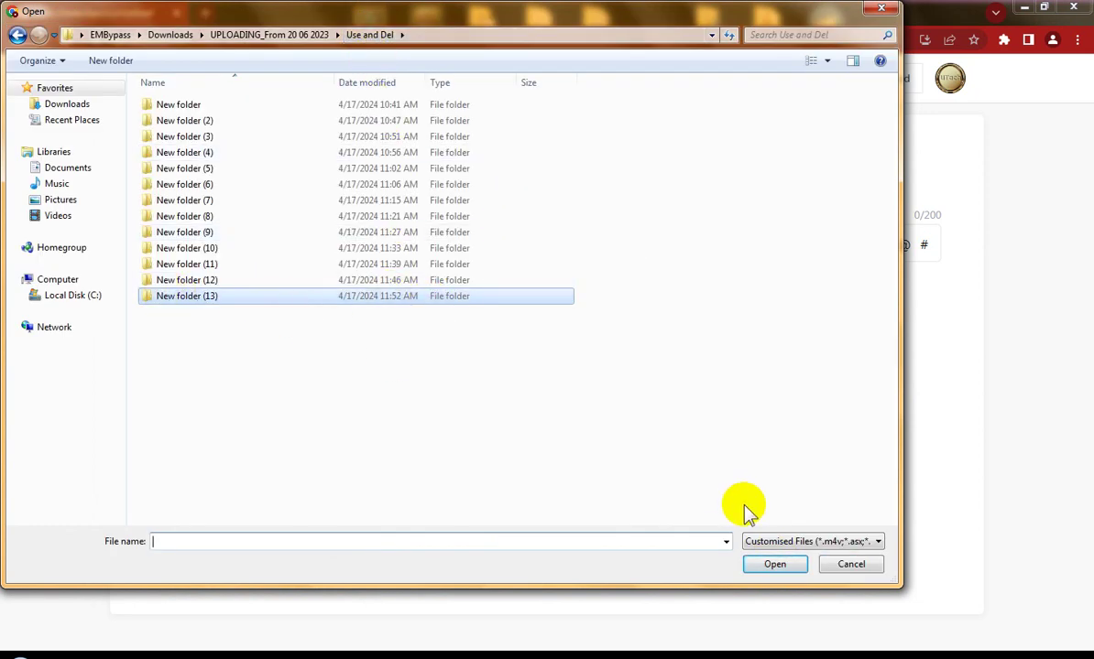
pyautogui.click(843, 565)
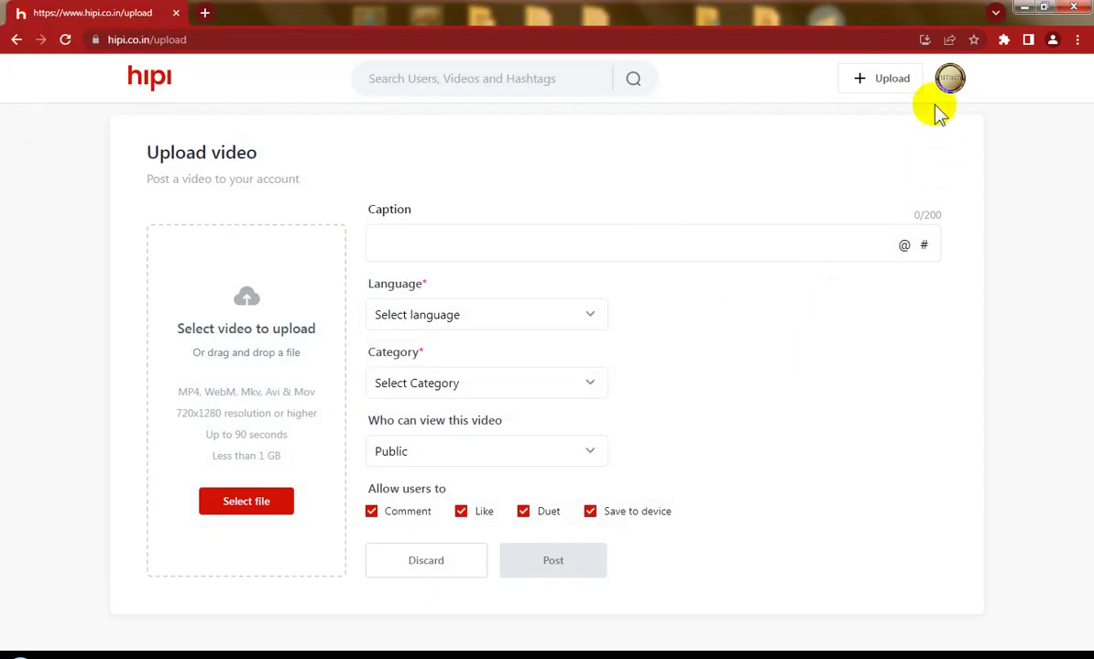
# Open the account's profile page and look through the published videos.
pyautogui.click(950, 81)
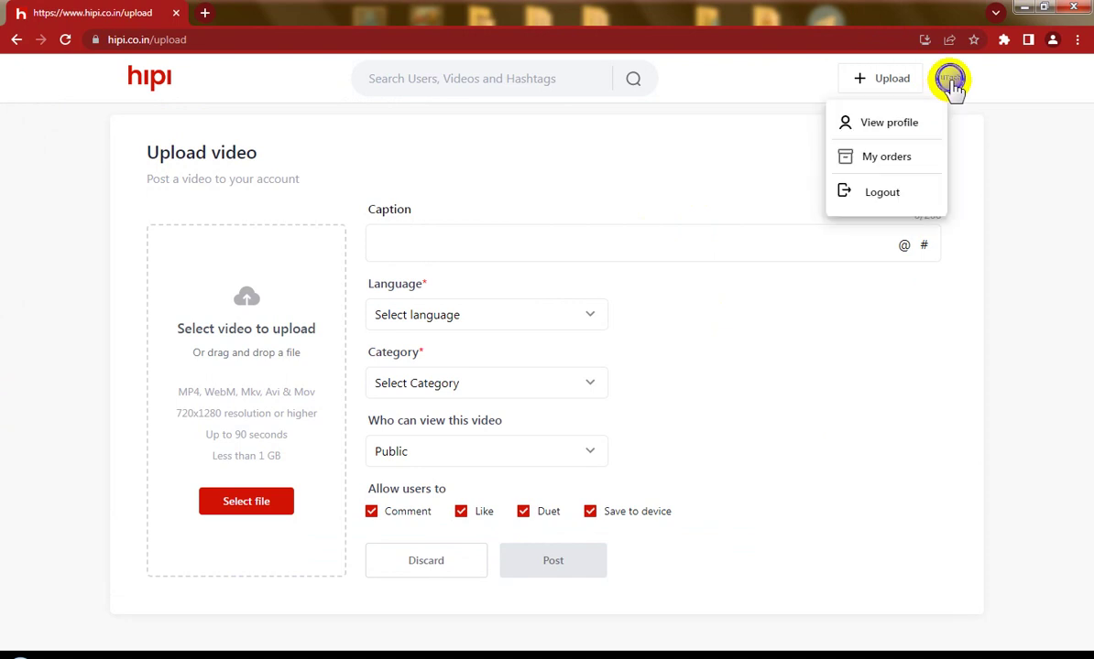
pyautogui.click(884, 129)
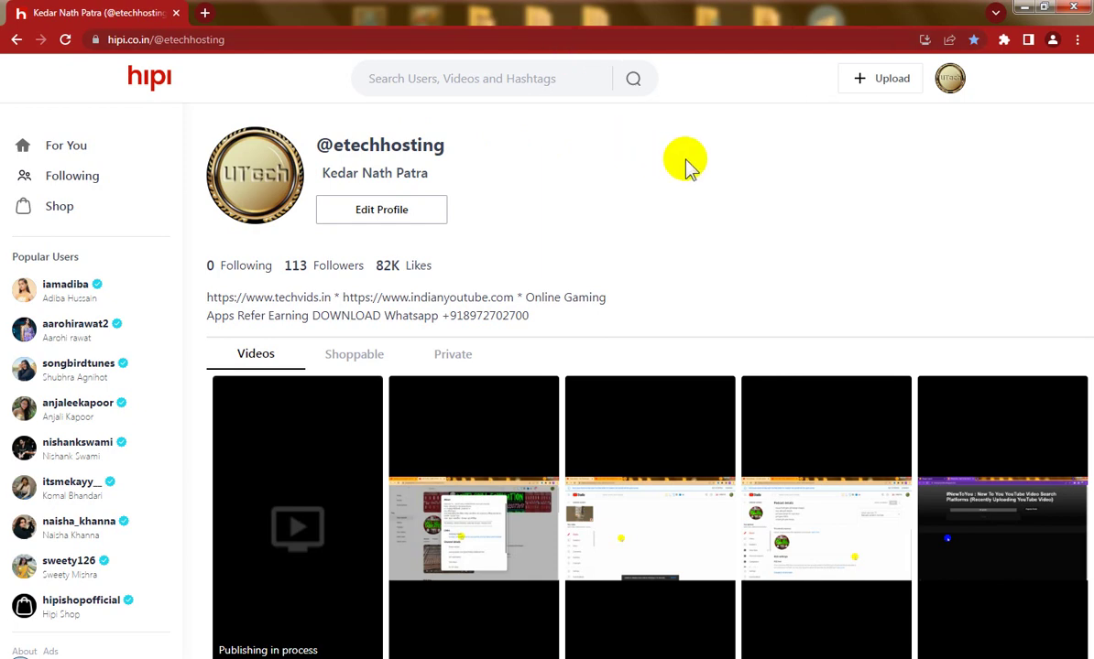
pyautogui.scroll(-2, 641, 152)
pyautogui.scroll(-1, 271, 161)
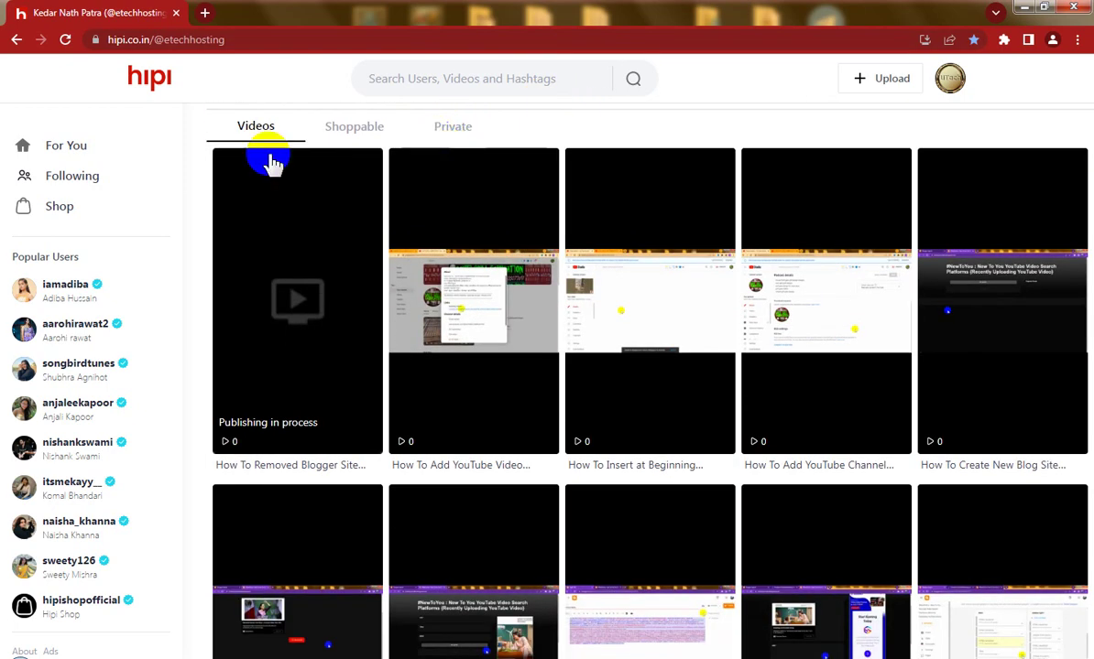
pyautogui.scroll(-2, 244, 164)
pyautogui.scroll(-4, 333, 190)
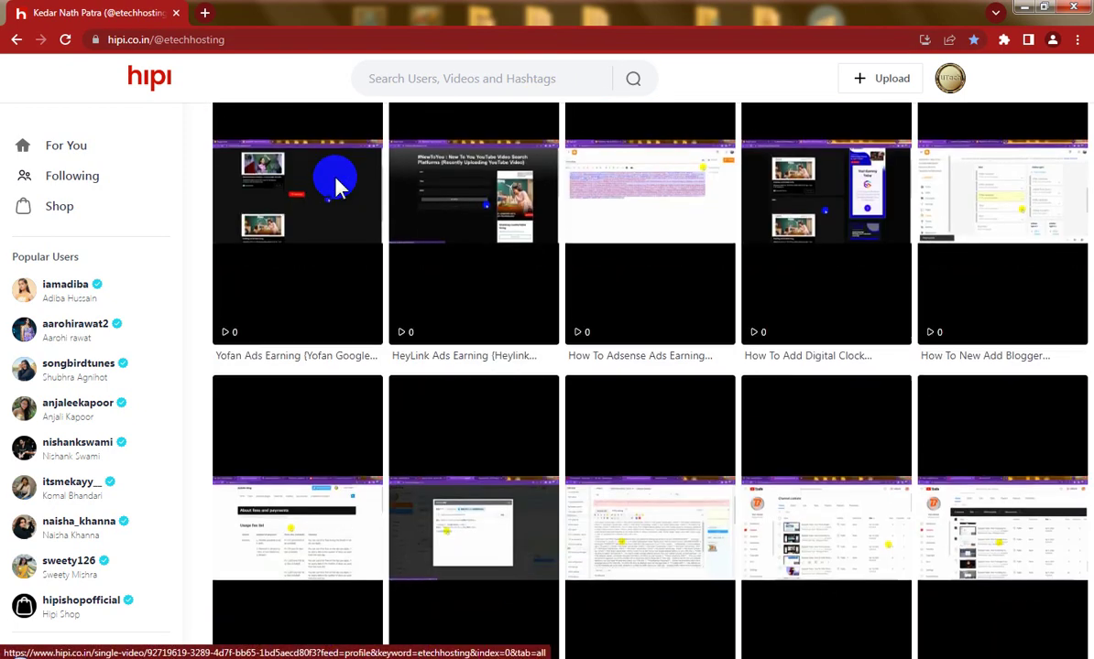
pyautogui.scroll(-3, 339, 188)
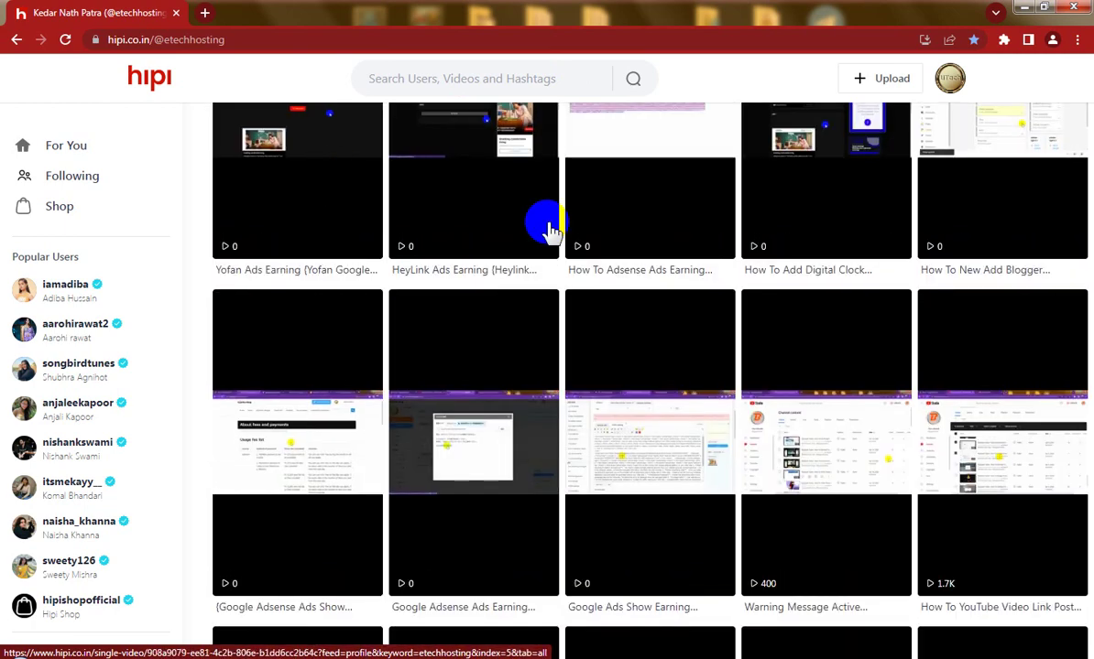
pyautogui.scroll(5, 772, 404)
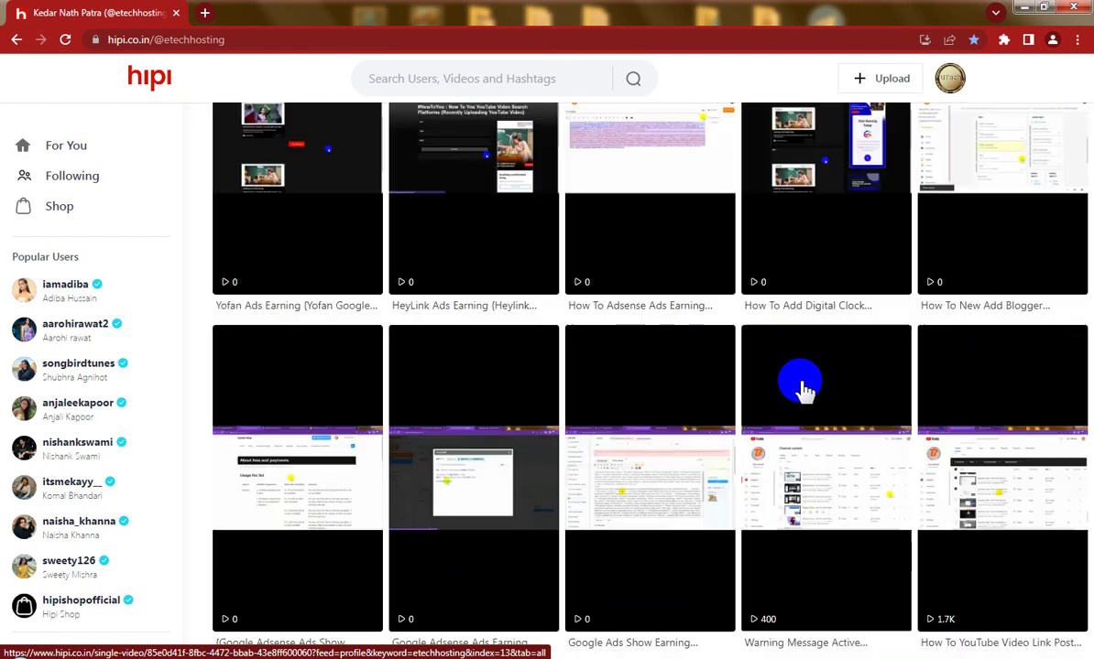
pyautogui.scroll(5, 802, 390)
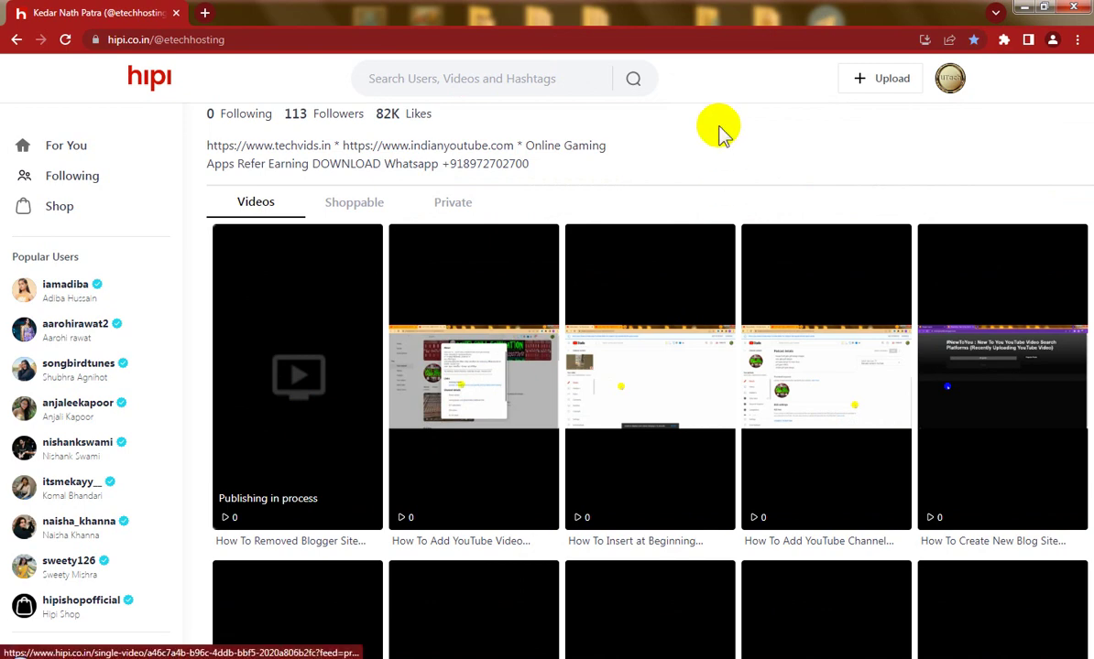
# Reload the account's profile page and open the Creator Select Program page from the site's links.
pyautogui.click(64, 41)
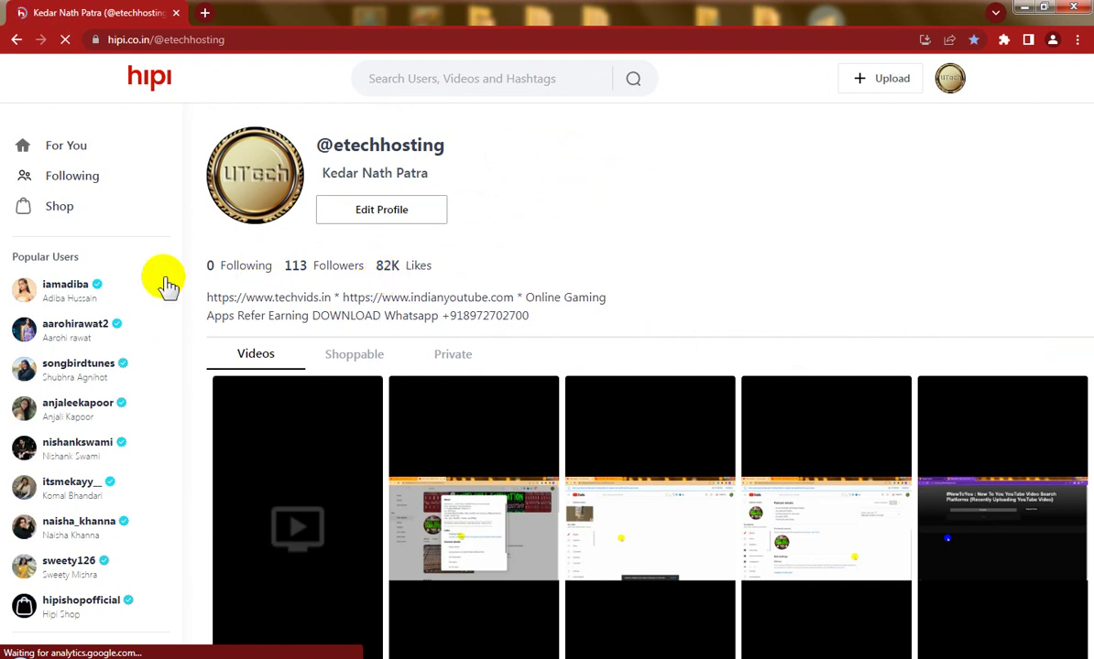
pyautogui.scroll(-5, 151, 412)
pyautogui.scroll(-1, 161, 412)
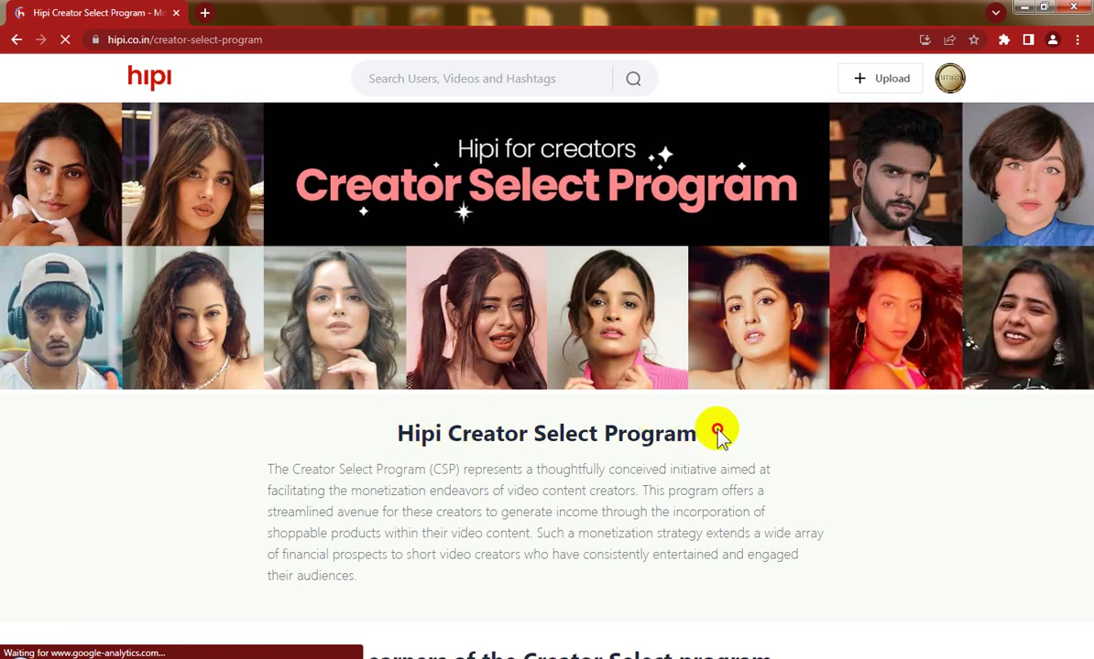
# Read the Creator Select Program page from its introduction through the top earners to the "Check your eligibility" section, highlighting both section headings.
pyautogui.scroll(-2, 661, 449)
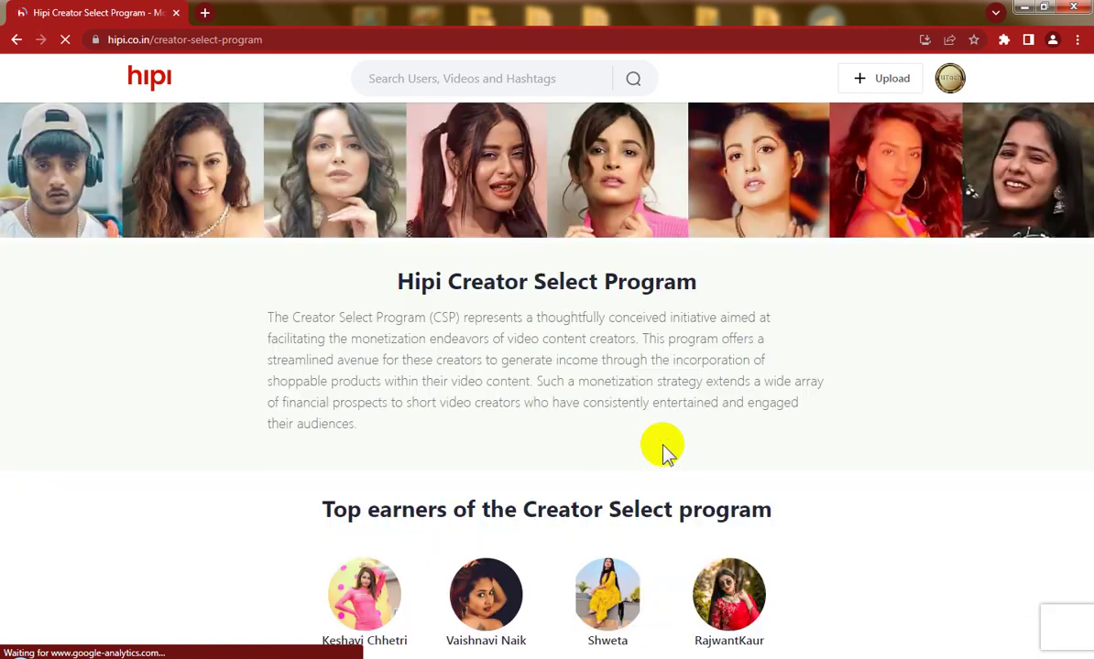
pyautogui.scroll(-2, 662, 449)
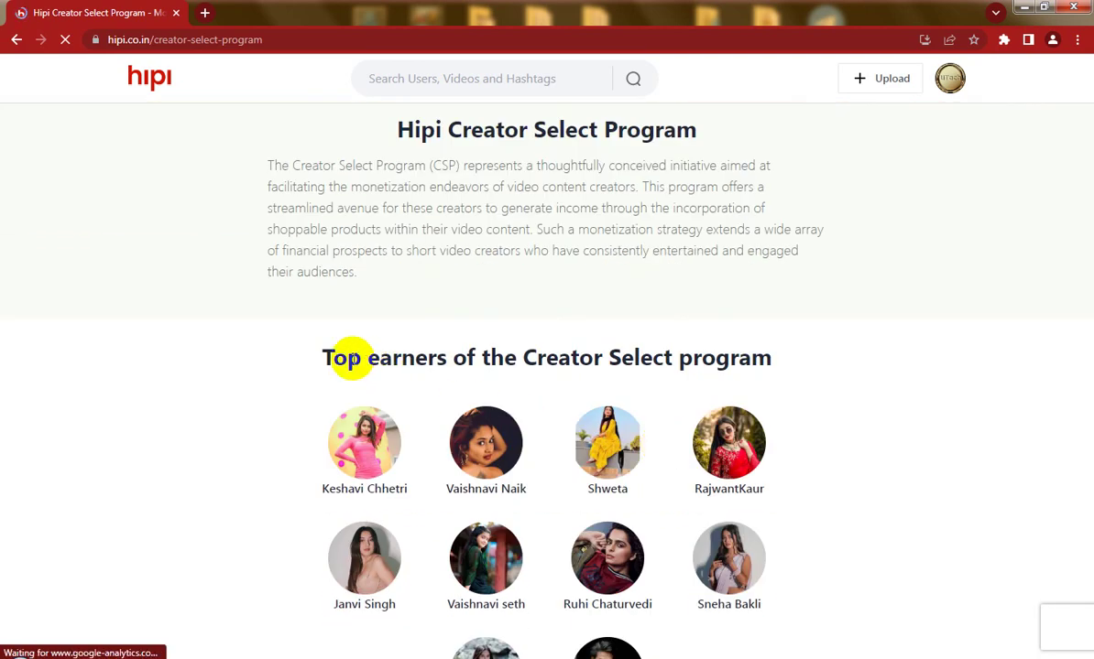
pyautogui.moveTo(322, 359); pyautogui.dragTo(788, 353)
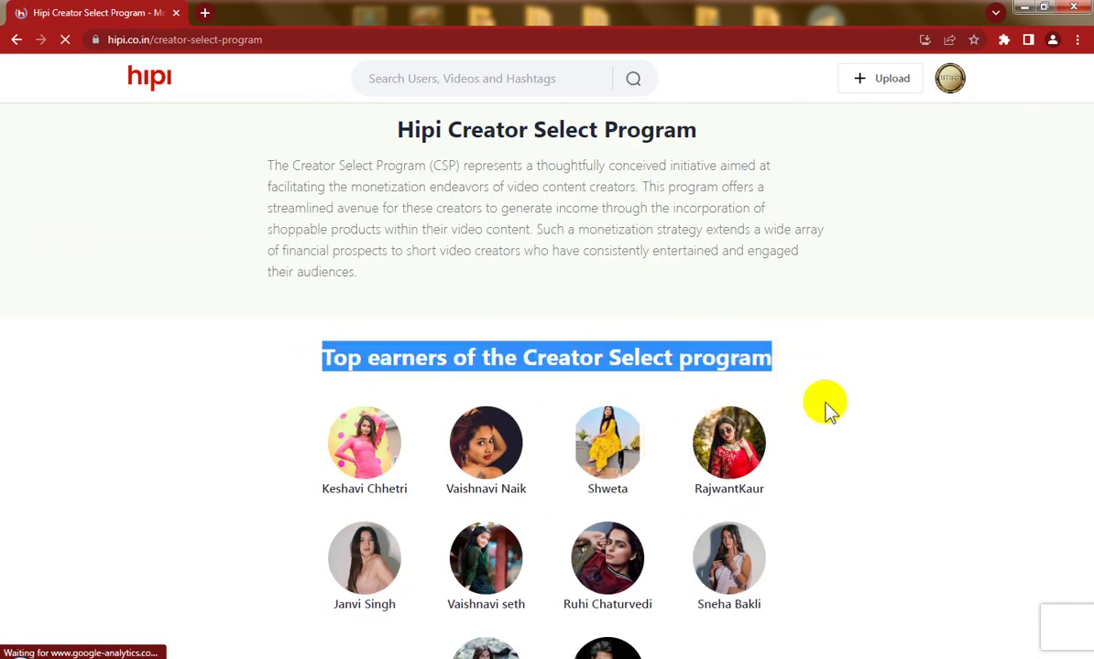
pyautogui.scroll(-2, 838, 431)
pyautogui.scroll(-4, 841, 434)
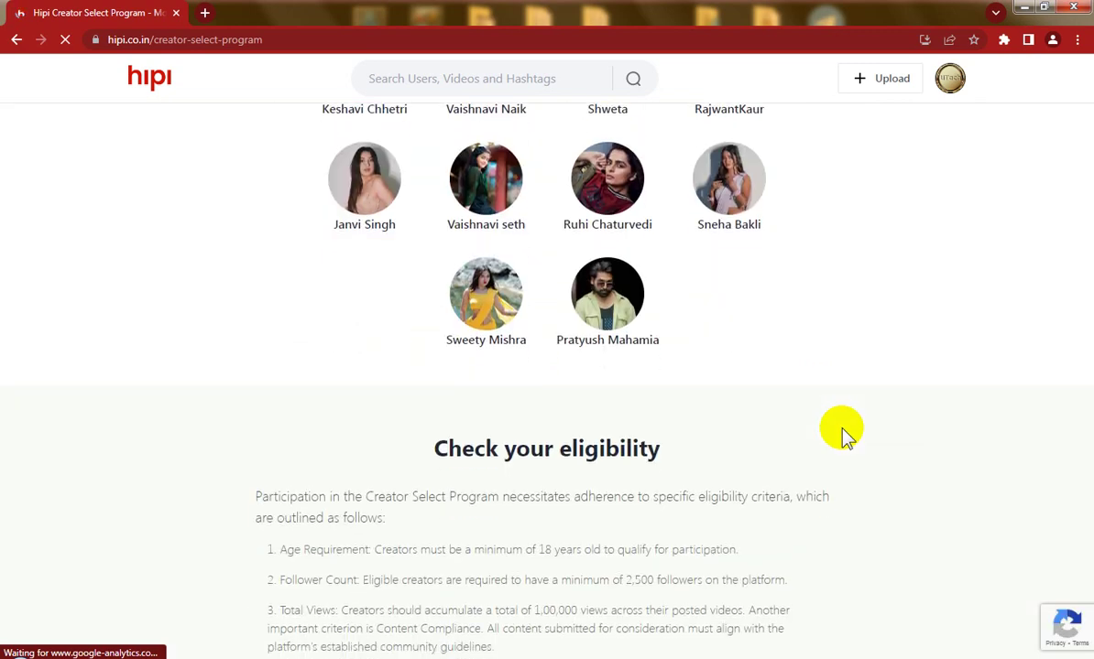
pyautogui.moveTo(434, 374); pyautogui.dragTo(696, 371)
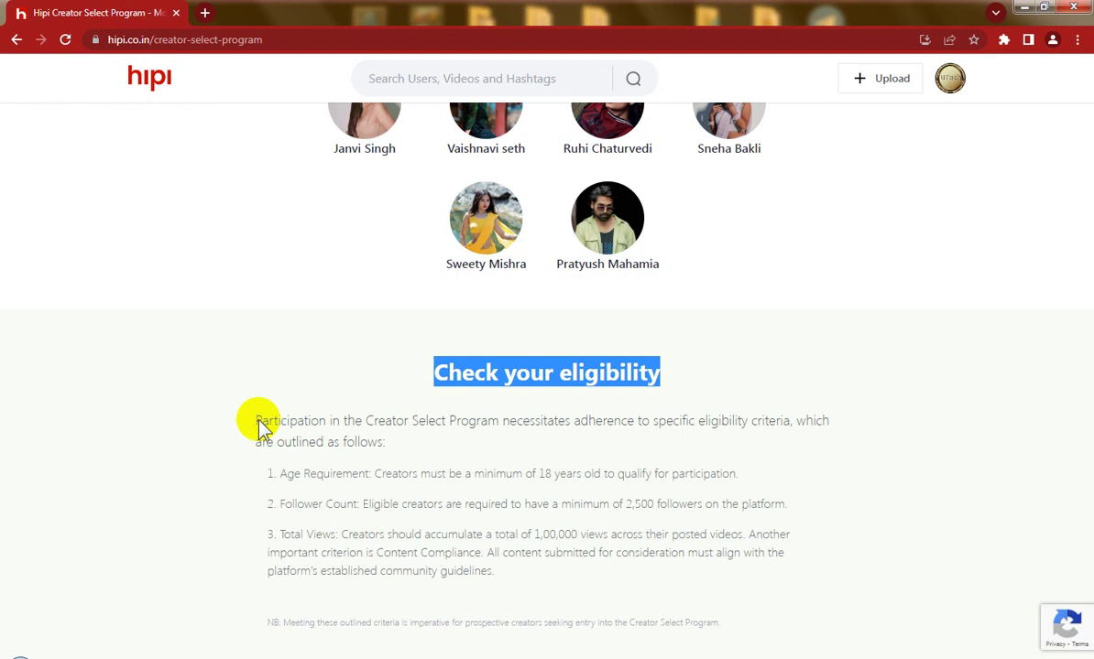